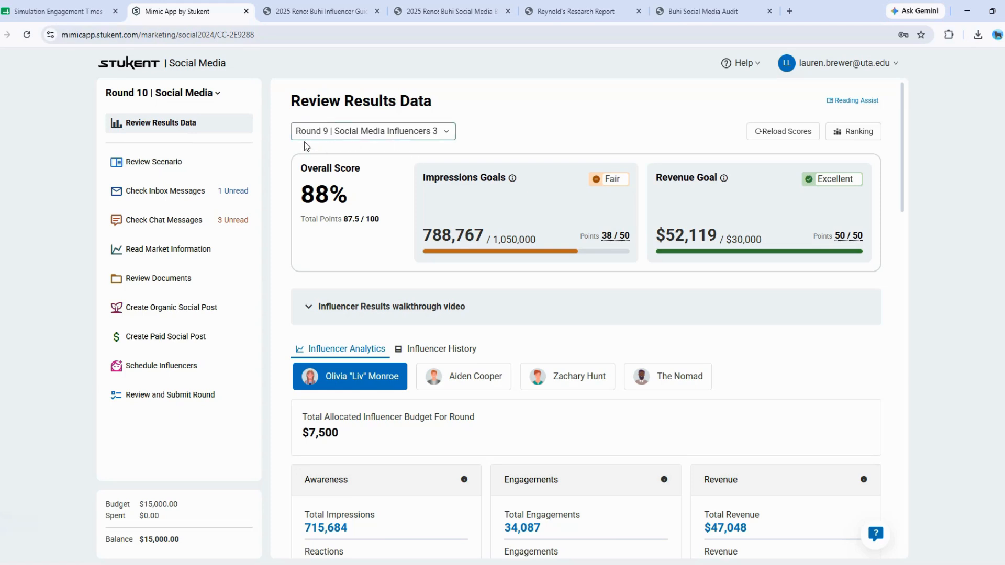
# Read the Round 10 scenario, highlighting the posting frequency, paid social posts and influencer scheduling assignments.
pyautogui.click(163, 162)
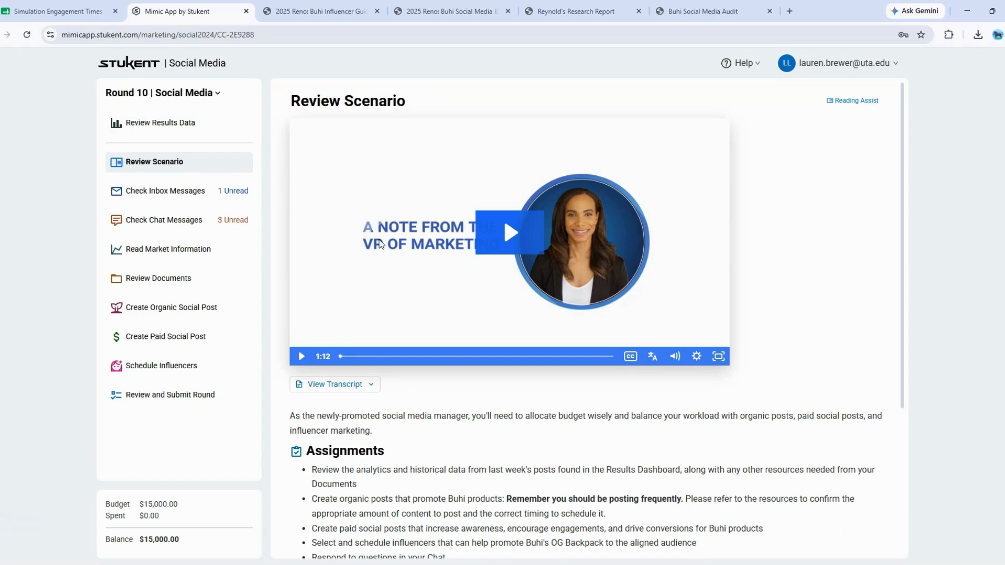
pyautogui.scroll(-4, 379, 244)
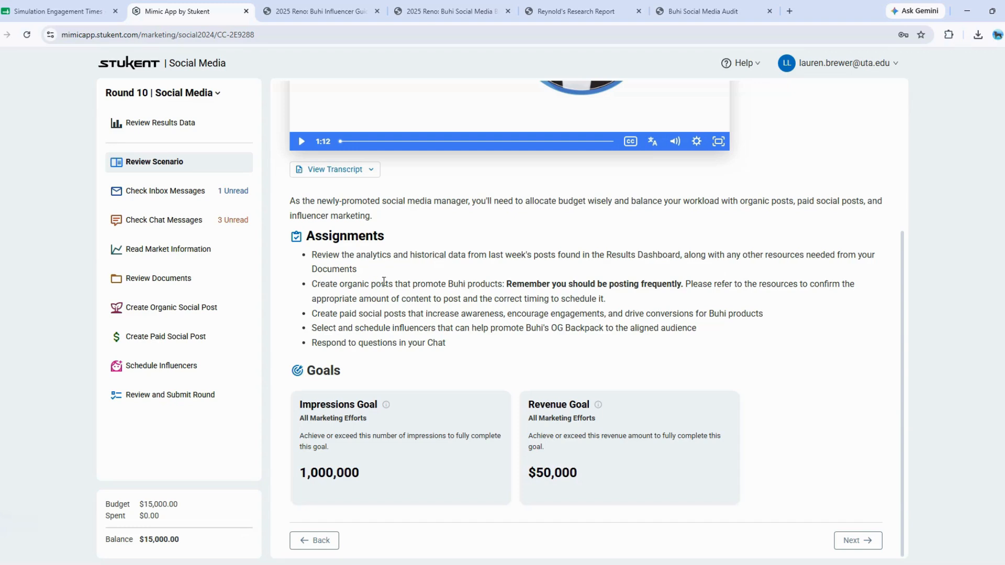
pyautogui.moveTo(608, 284); pyautogui.dragTo(680, 285)
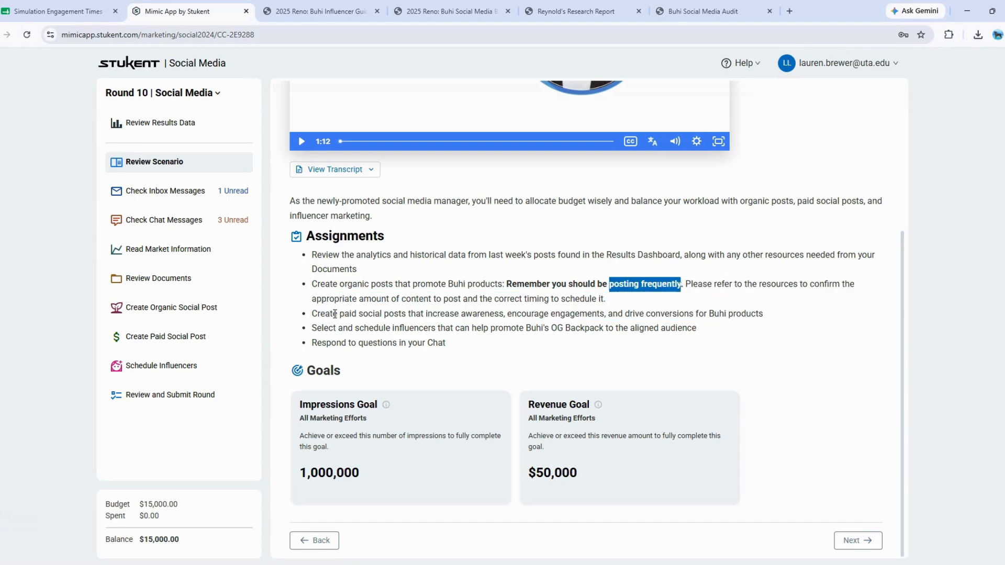
pyautogui.moveTo(340, 313); pyautogui.dragTo(407, 315)
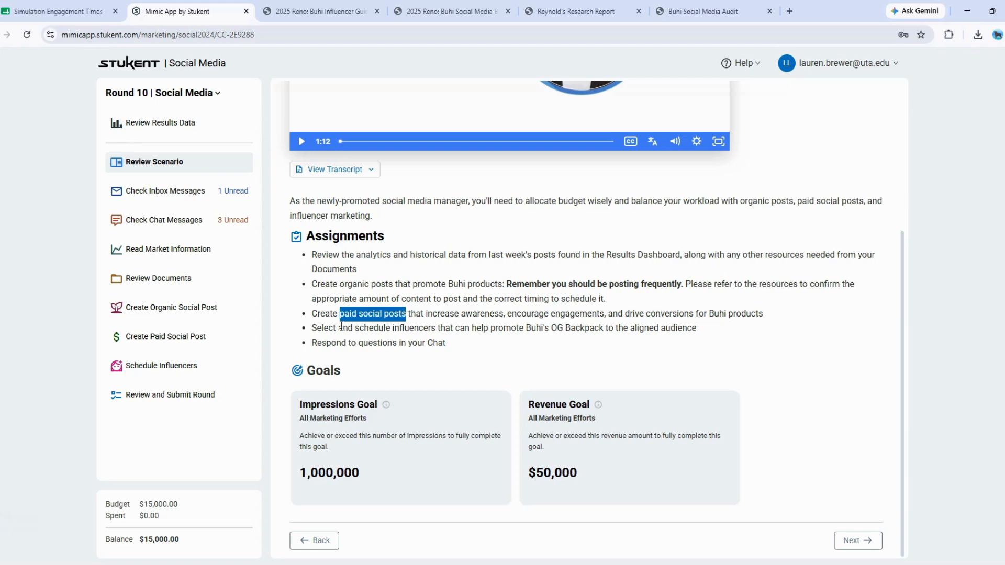
pyautogui.moveTo(312, 328); pyautogui.dragTo(439, 329)
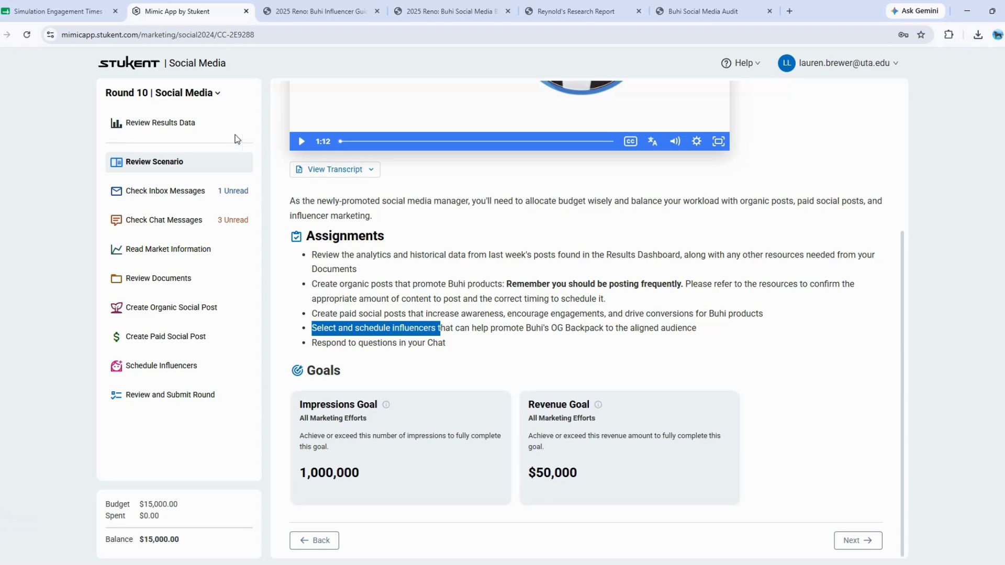
# Compare the results data for Round 3 Organic Social Posts 3, Round 6 Paid Social Posts 3 and Round 9 Social Media Influencers 3.
pyautogui.click(180, 128)
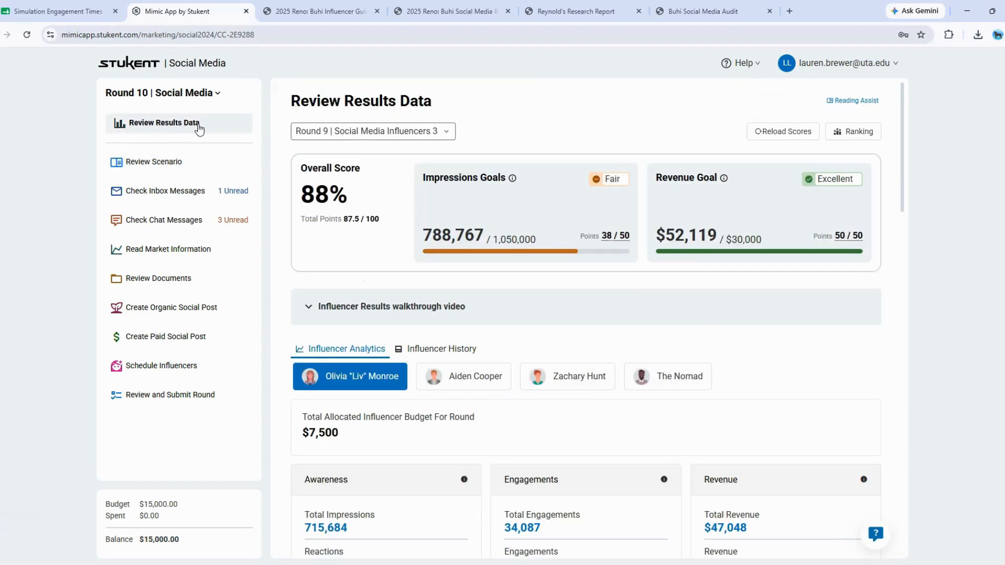
pyautogui.click(325, 135)
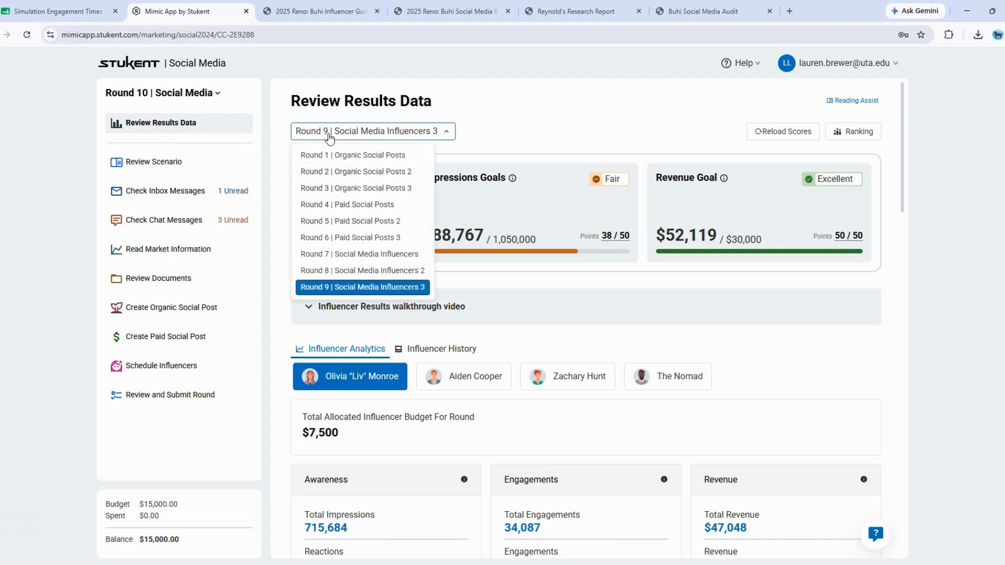
pyautogui.click(339, 189)
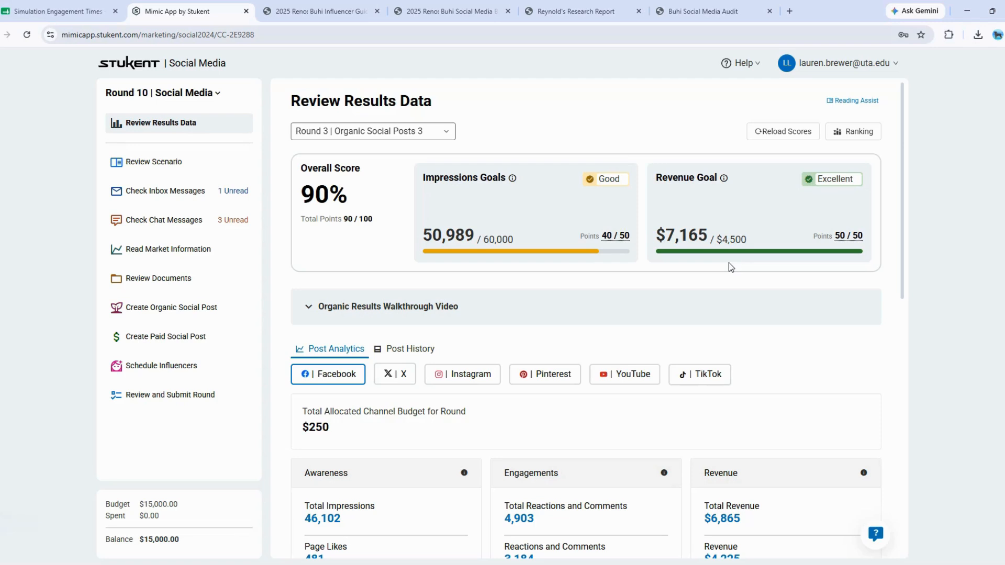
pyautogui.click(426, 136)
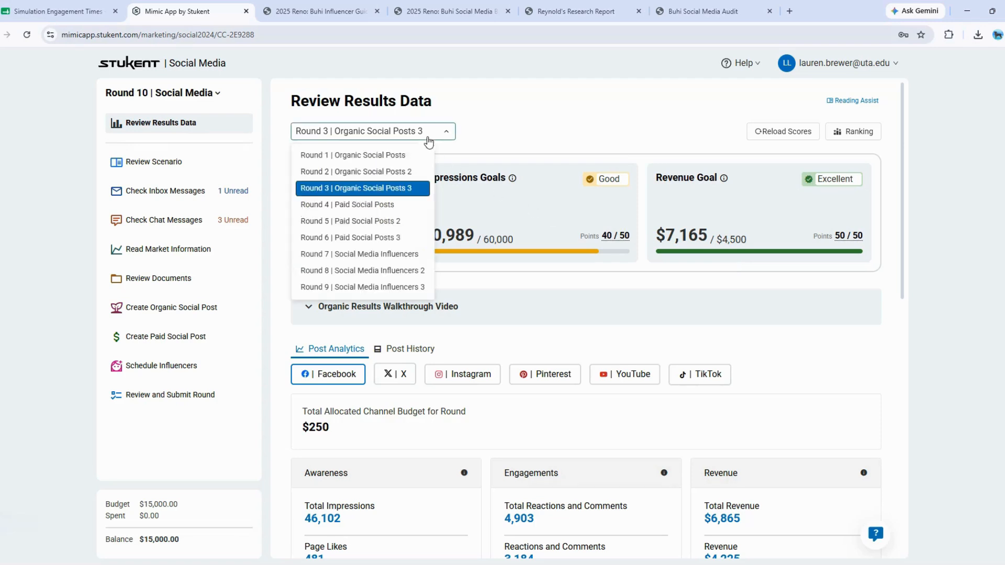
pyautogui.click(381, 241)
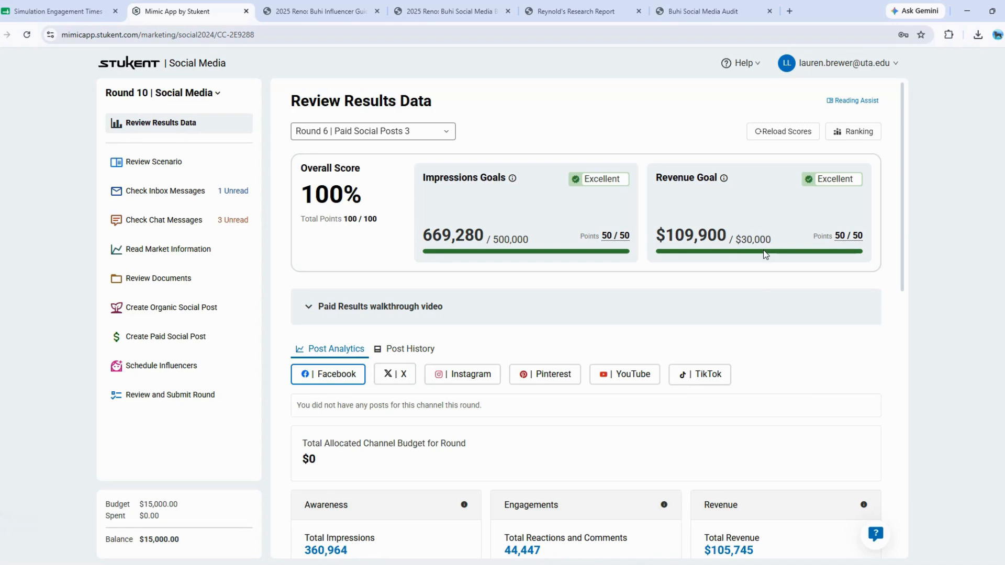
pyautogui.click(417, 136)
pyautogui.click(388, 289)
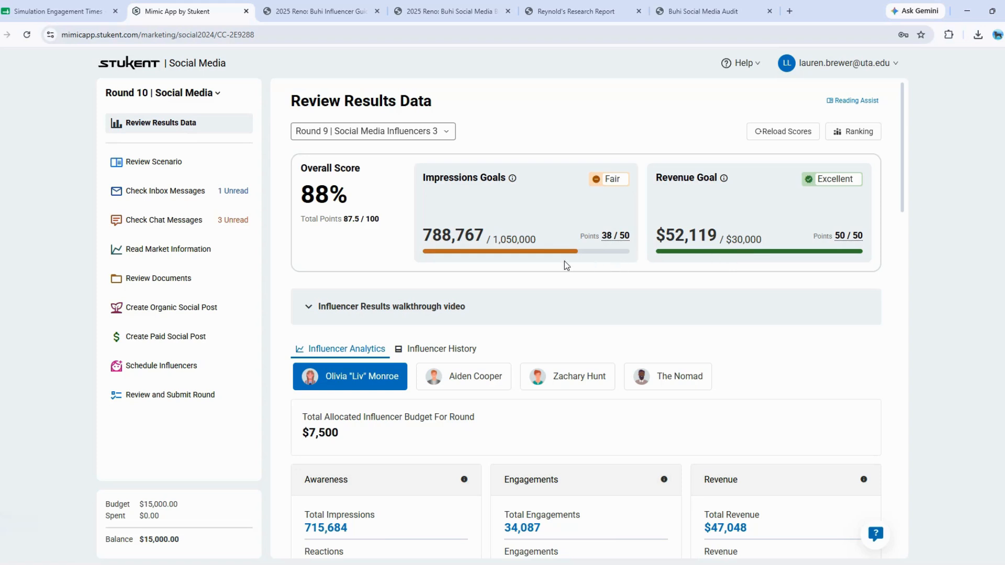
# Check the remaining budget balance available for Round 10.
pyautogui.click(362, 136)
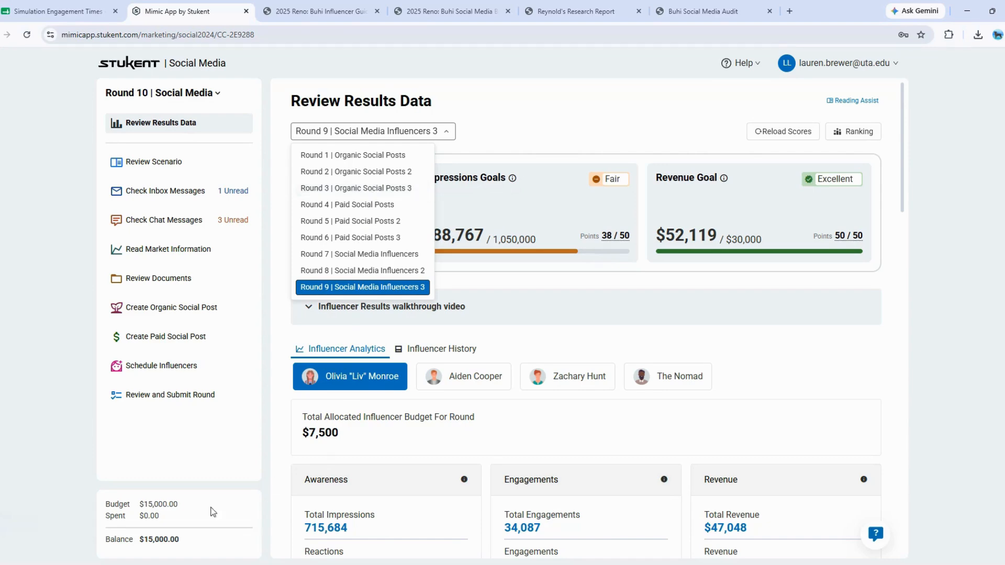
pyautogui.click(182, 543)
pyautogui.moveTo(182, 544); pyautogui.dragTo(139, 542)
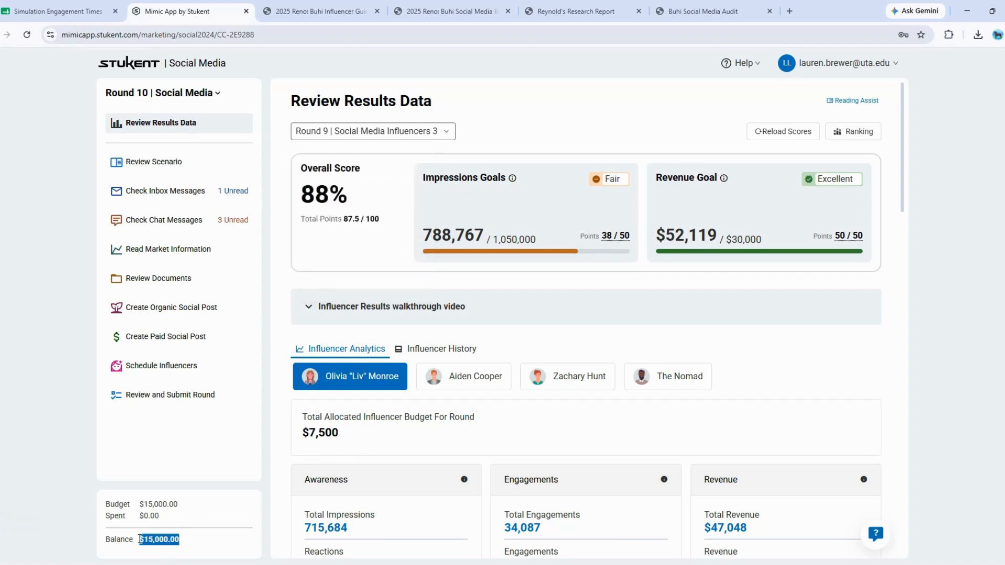
pyautogui.click(190, 546)
# Show the influencer history for Round 9 and sort its table by impressions from highest to lowest.
pyautogui.click(452, 350)
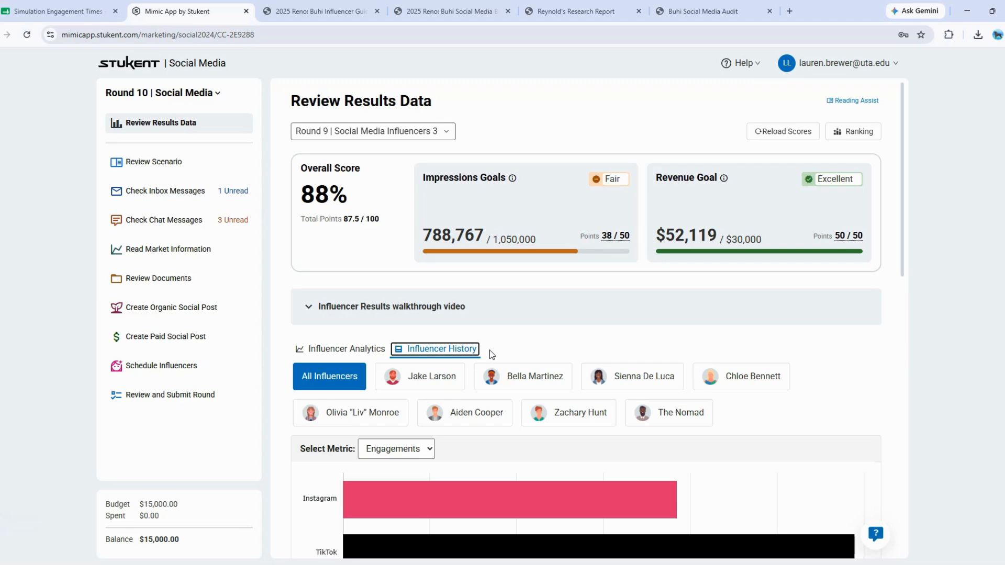
pyautogui.scroll(-10, 489, 350)
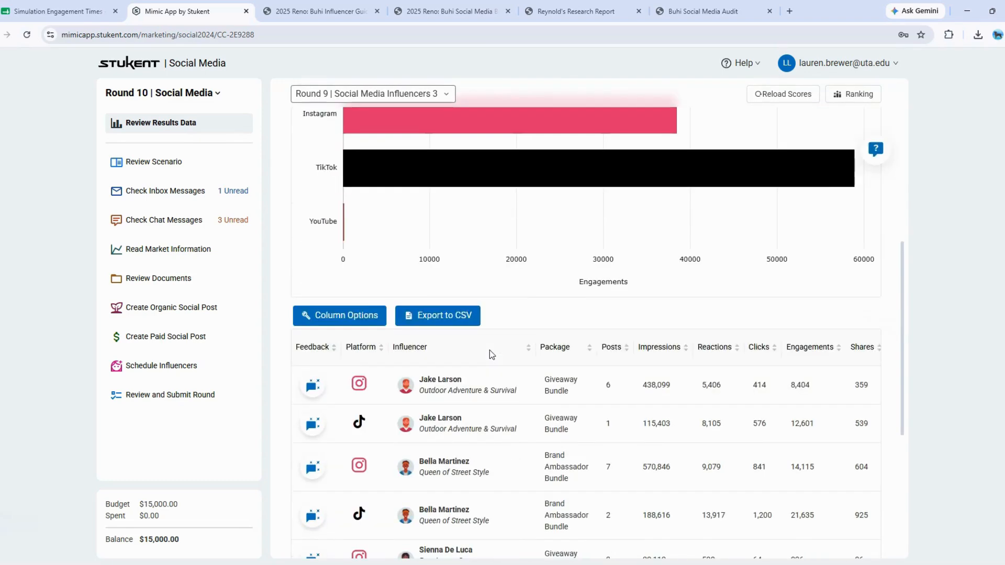
pyautogui.scroll(-1, 491, 356)
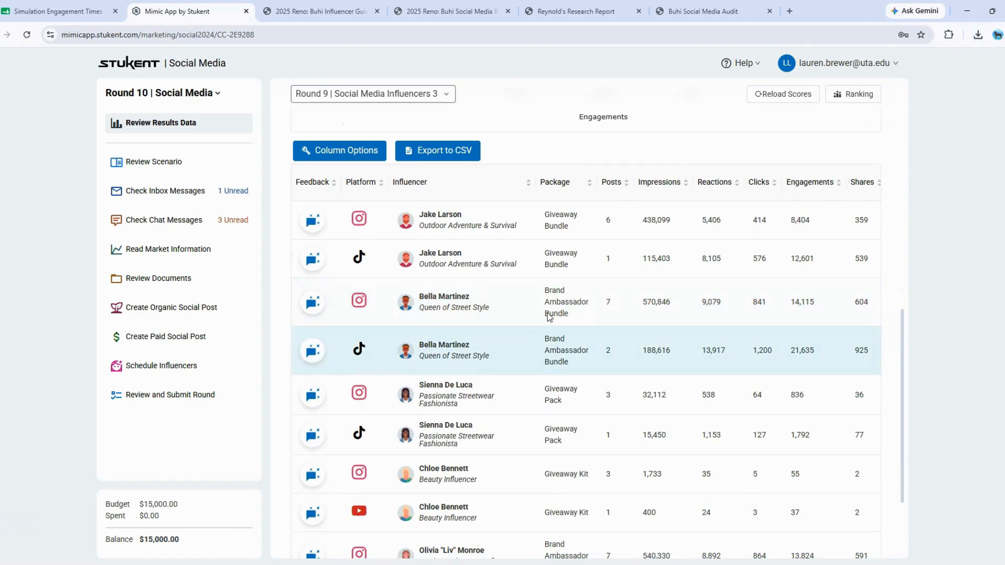
pyautogui.click(658, 184)
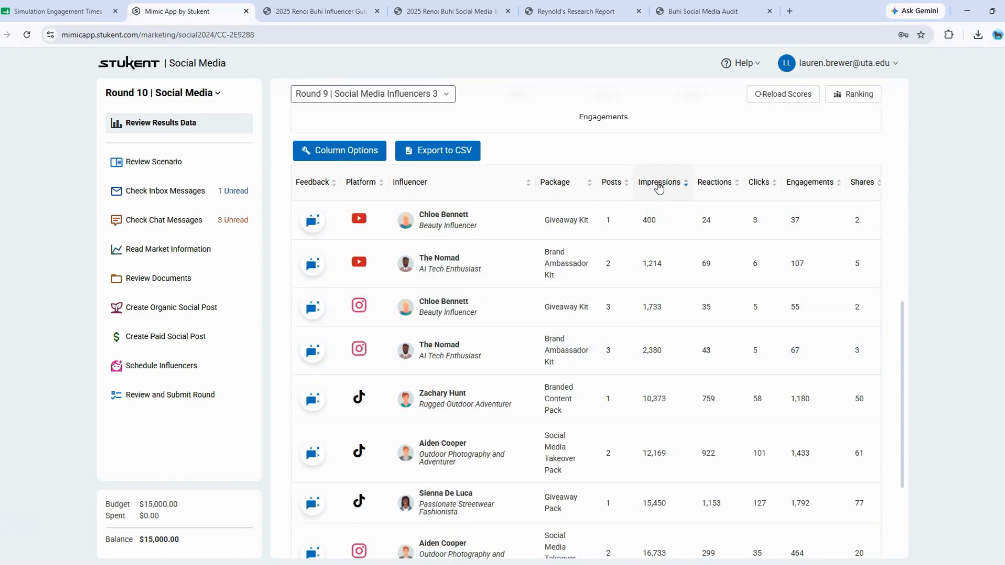
pyautogui.click(659, 184)
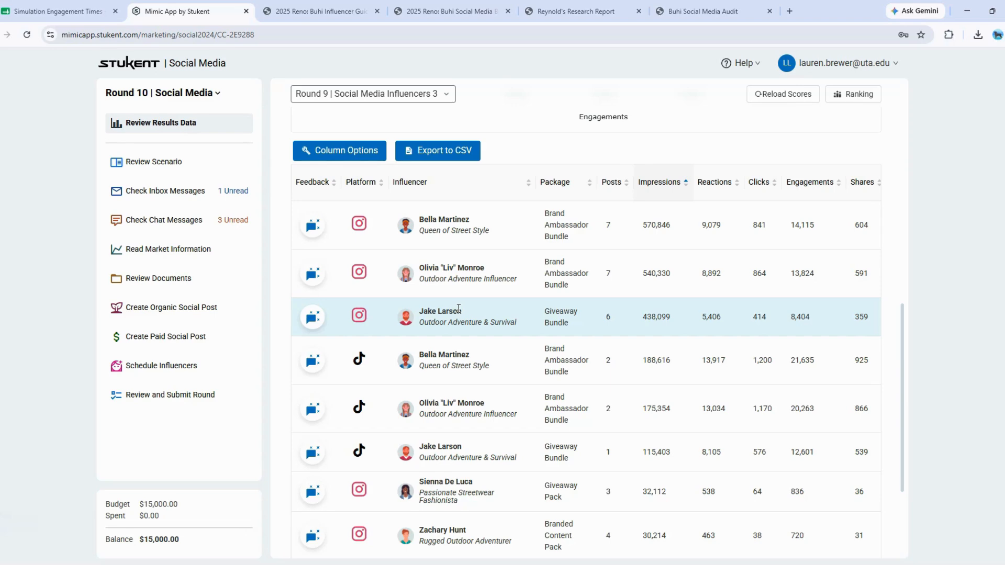
# Sort the influencer history table by revenue from highest to lowest.
pyautogui.scroll(-3, 474, 300)
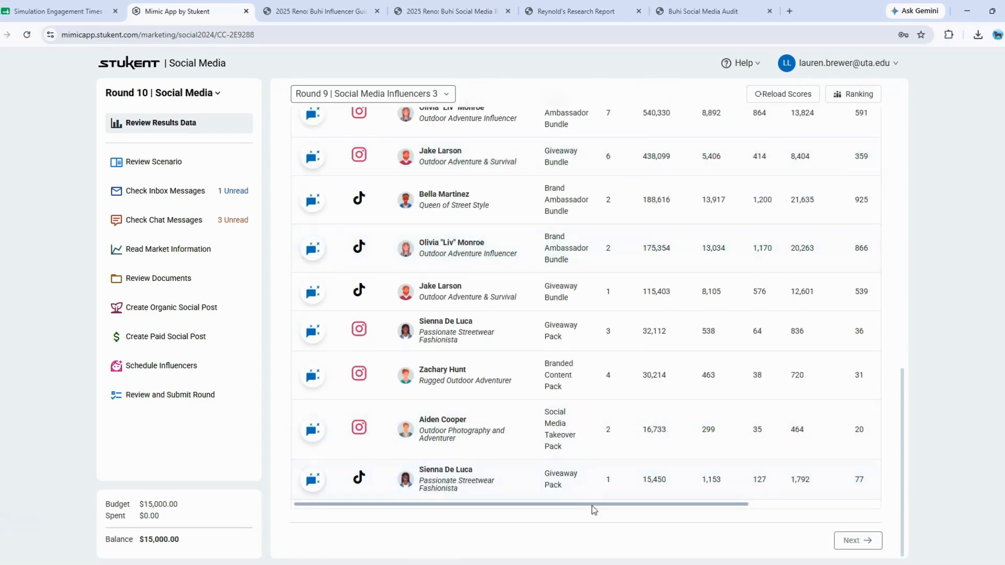
pyautogui.moveTo(595, 505); pyautogui.dragTo(750, 513)
pyautogui.scroll(4, 775, 334)
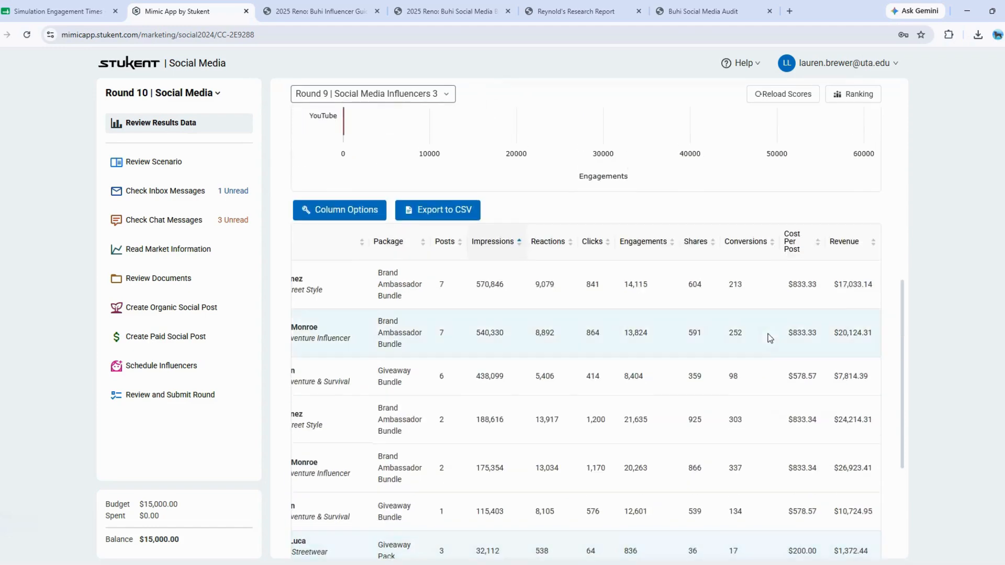
pyautogui.click(847, 256)
pyautogui.click(846, 256)
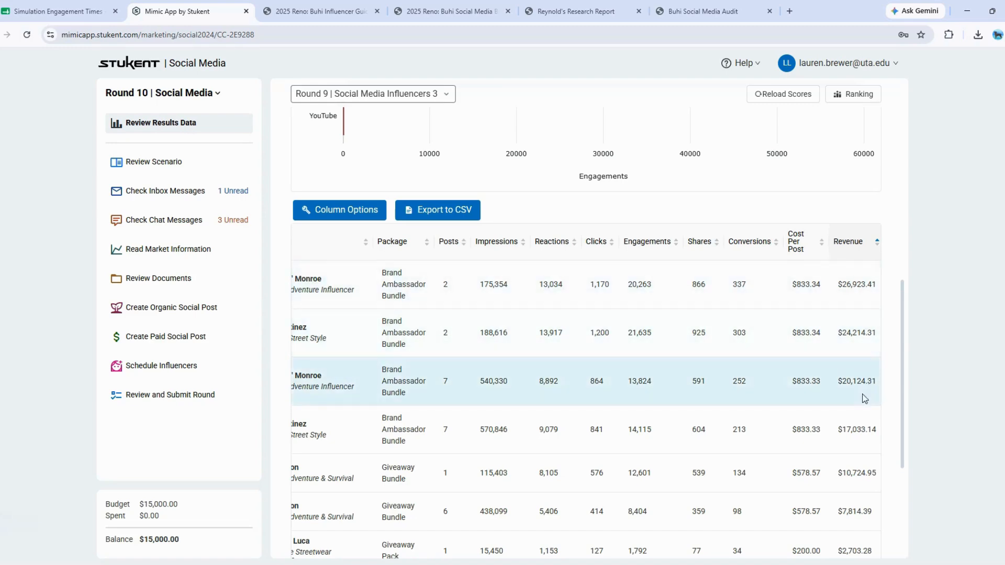
# Compare the influencers, platforms and packages in the history table with the revenue each one generated.
pyautogui.scroll(-4, 792, 423)
pyautogui.moveTo(748, 501); pyautogui.dragTo(602, 498)
pyautogui.scroll(4, 502, 359)
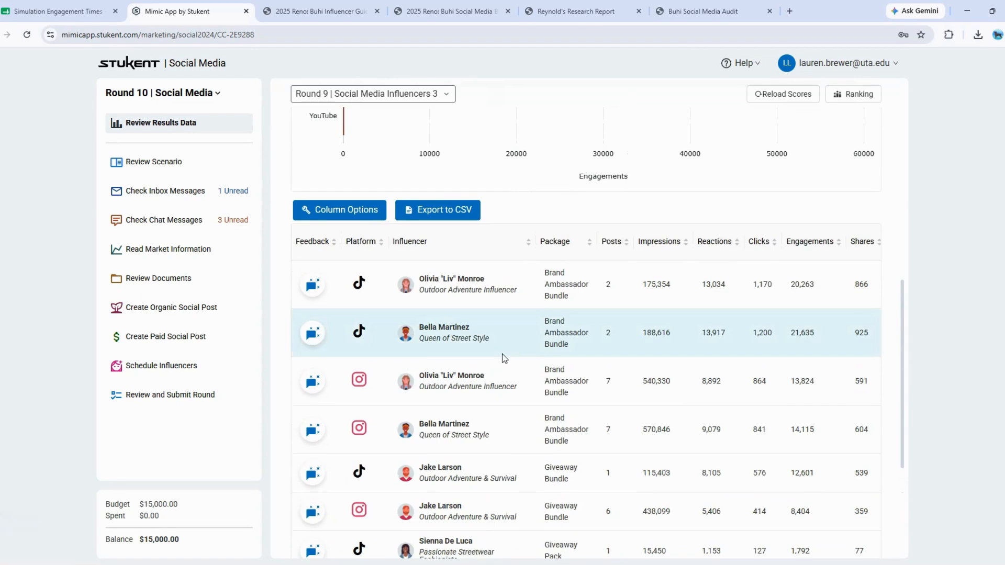
pyautogui.scroll(-1, 504, 359)
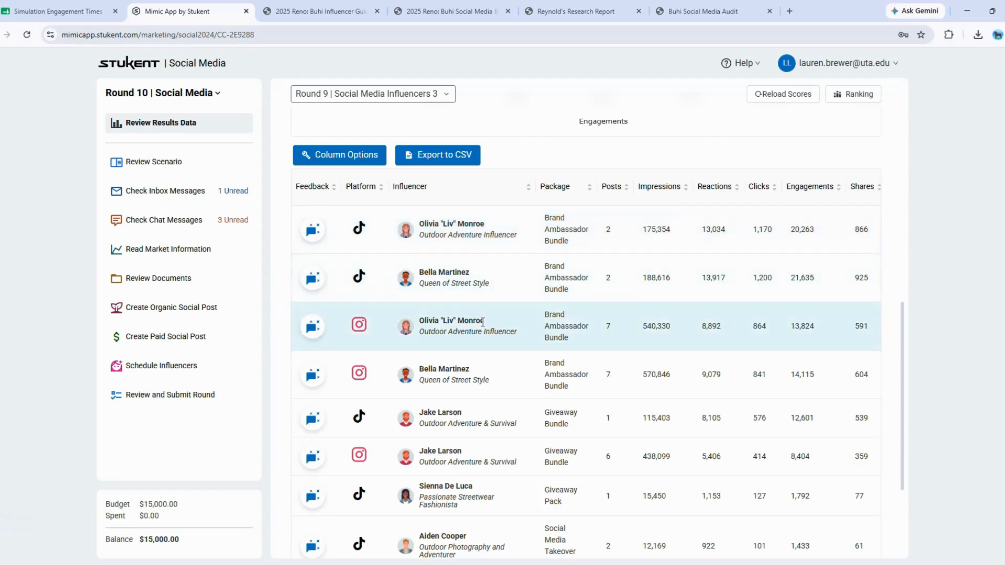
pyautogui.scroll(-3, 740, 459)
pyautogui.moveTo(730, 504); pyautogui.dragTo(870, 518)
pyautogui.scroll(3, 834, 386)
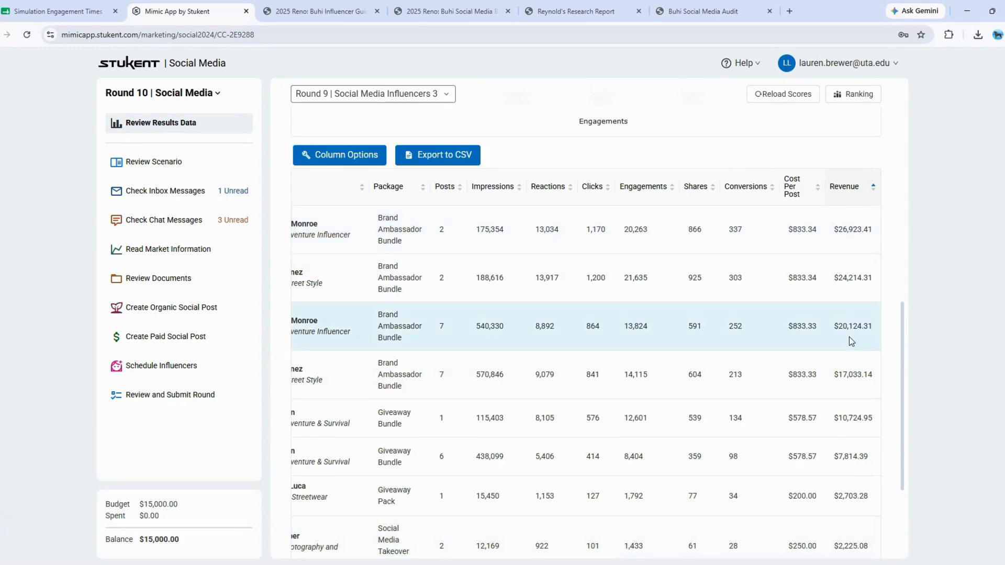
pyautogui.scroll(-3, 828, 335)
pyautogui.moveTo(701, 505); pyautogui.dragTo(507, 506)
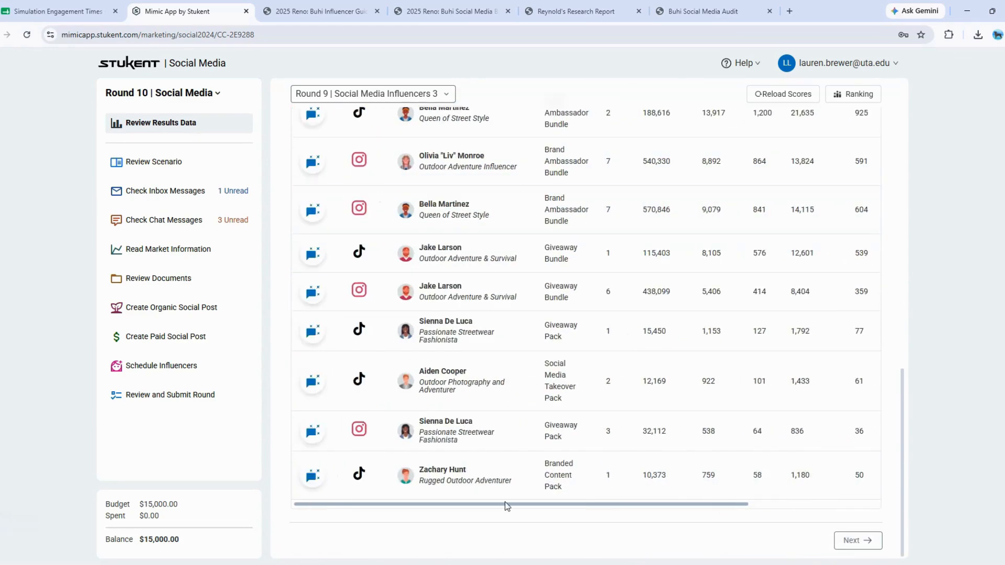
pyautogui.scroll(3, 444, 259)
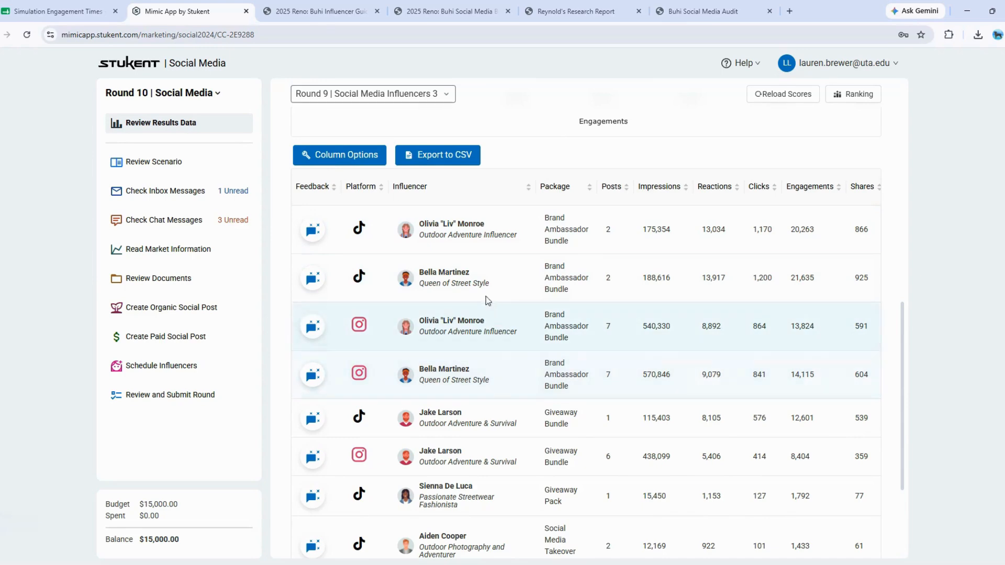
# Examine the Giveaway Bundle of the outdoor adventure and survival influencer against the other influencers' packages.
pyautogui.scroll(-2, 492, 298)
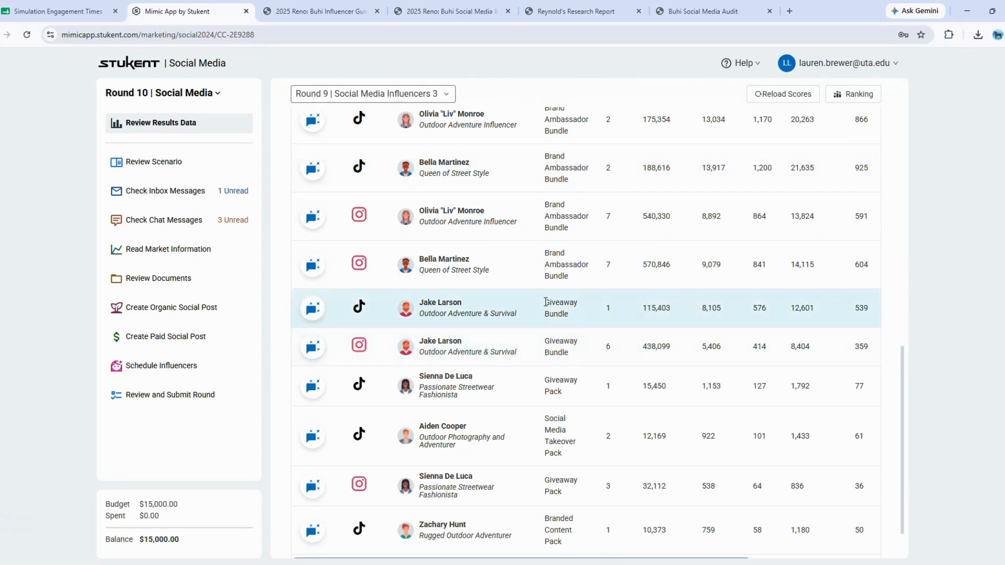
pyautogui.moveTo(545, 303); pyautogui.dragTo(569, 314)
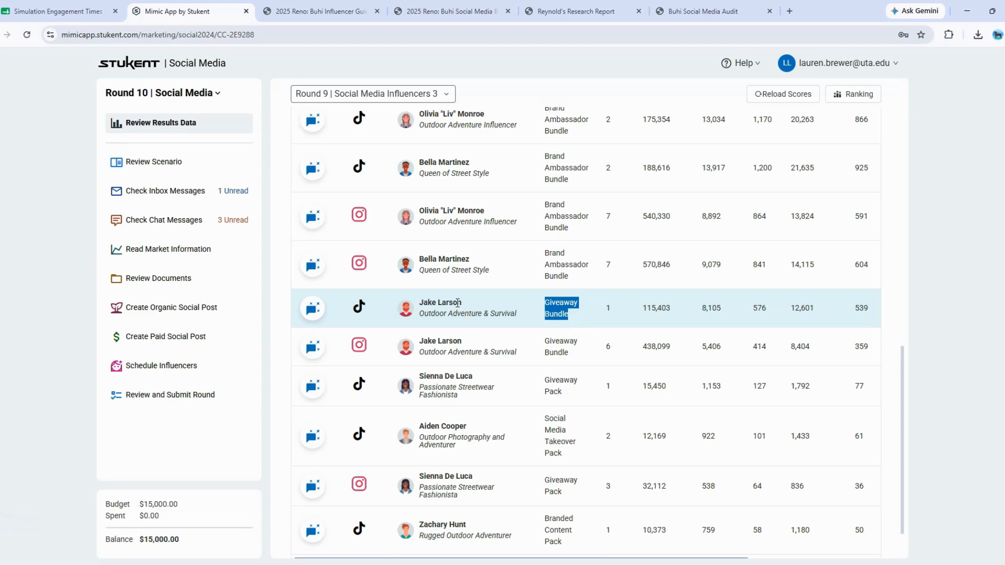
pyautogui.moveTo(461, 302); pyautogui.dragTo(420, 306)
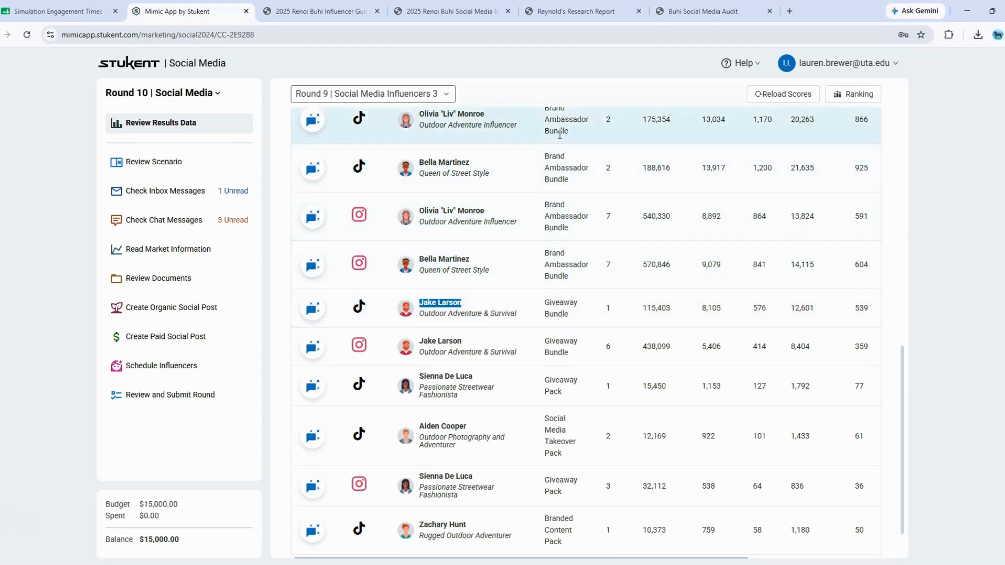
pyautogui.scroll(3, 560, 134)
pyautogui.scroll(-1, 564, 140)
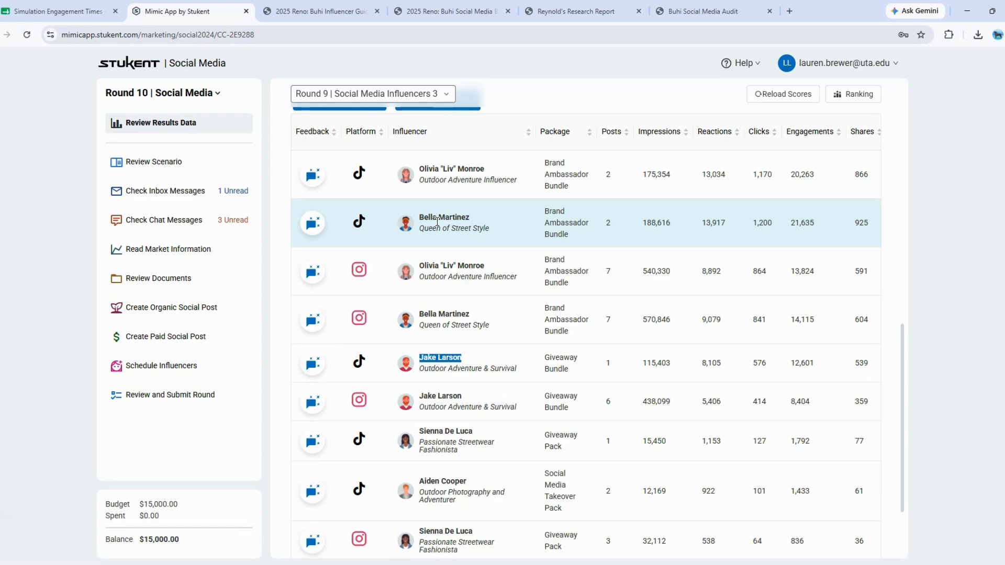
# Show the post history for Round 6 Paid Social Posts 3.
pyautogui.scroll(10, 431, 215)
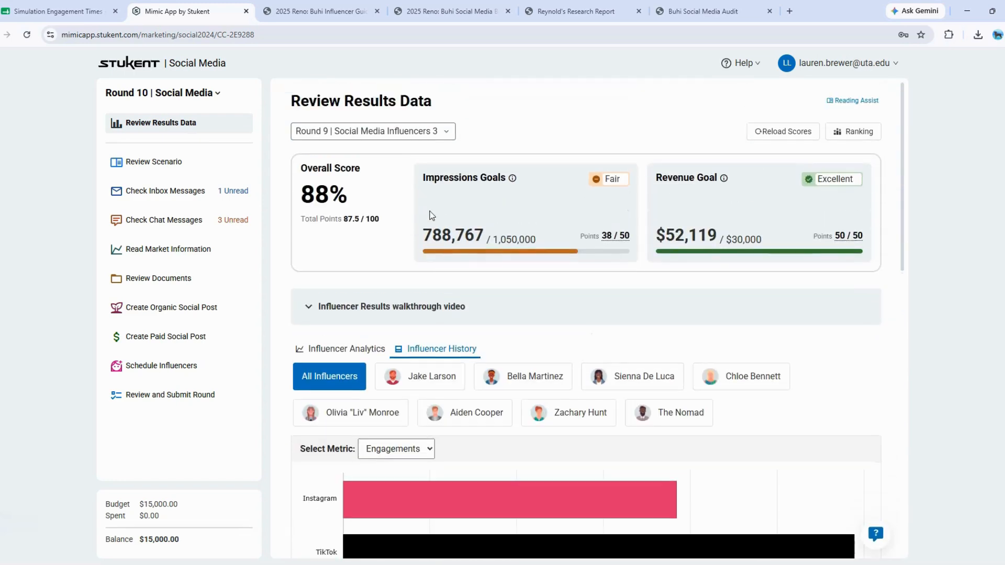
pyautogui.click(403, 134)
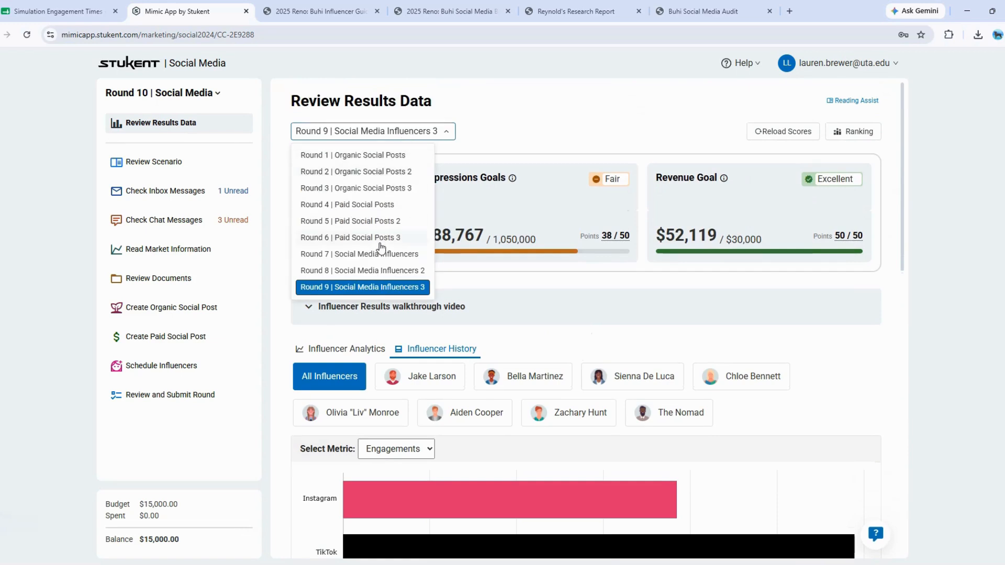
pyautogui.click(381, 243)
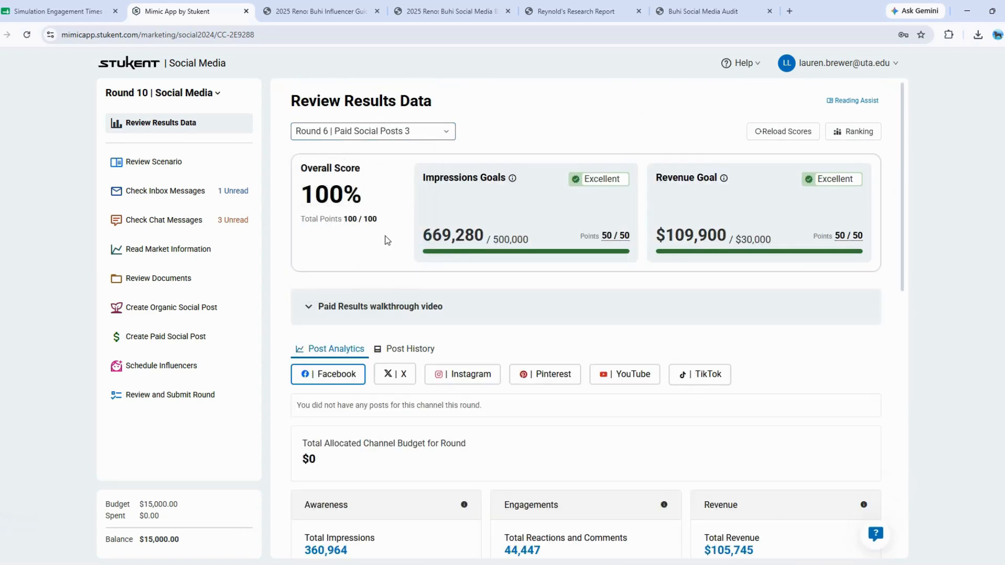
pyautogui.scroll(-2, 387, 240)
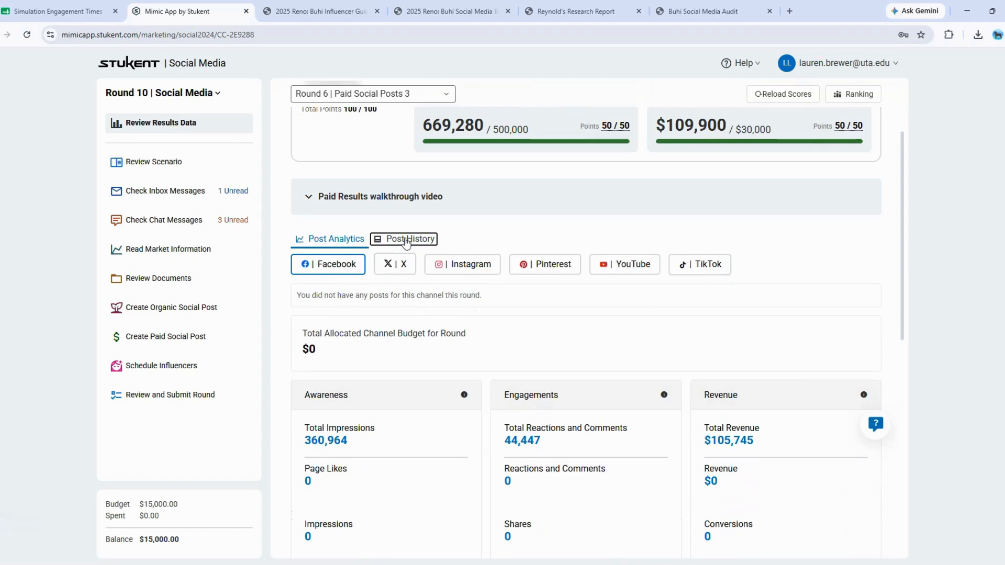
pyautogui.click(406, 242)
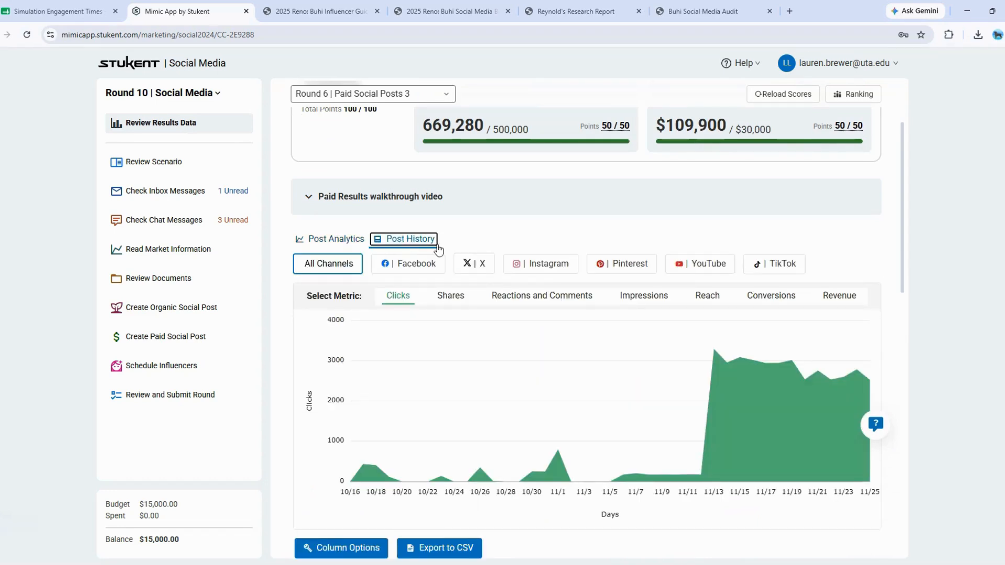
# Sort the Round 6 paid social post history table by impressions from highest to lowest.
pyautogui.scroll(-5, 456, 257)
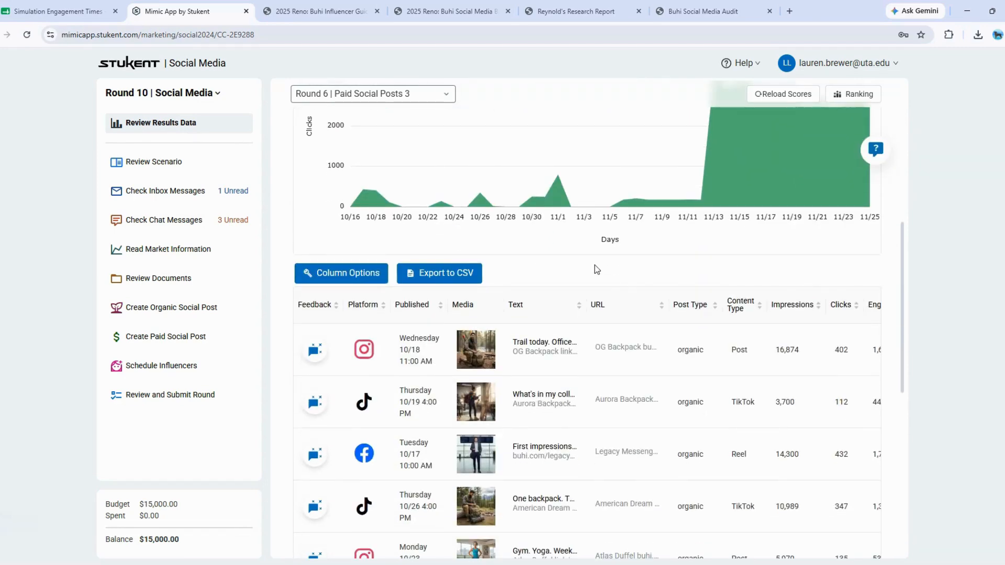
pyautogui.scroll(-3, 668, 277)
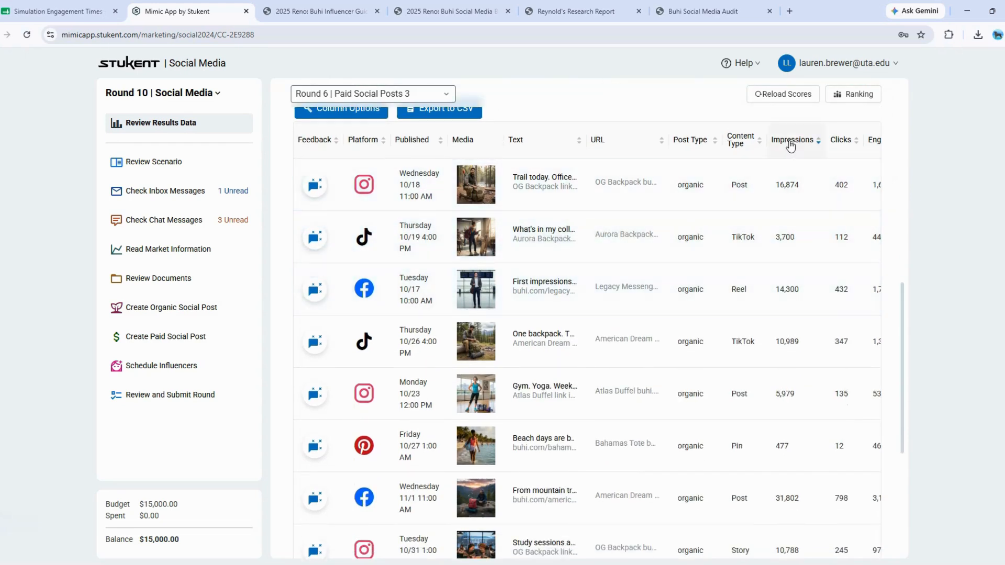
pyautogui.click(792, 143)
pyautogui.click(790, 143)
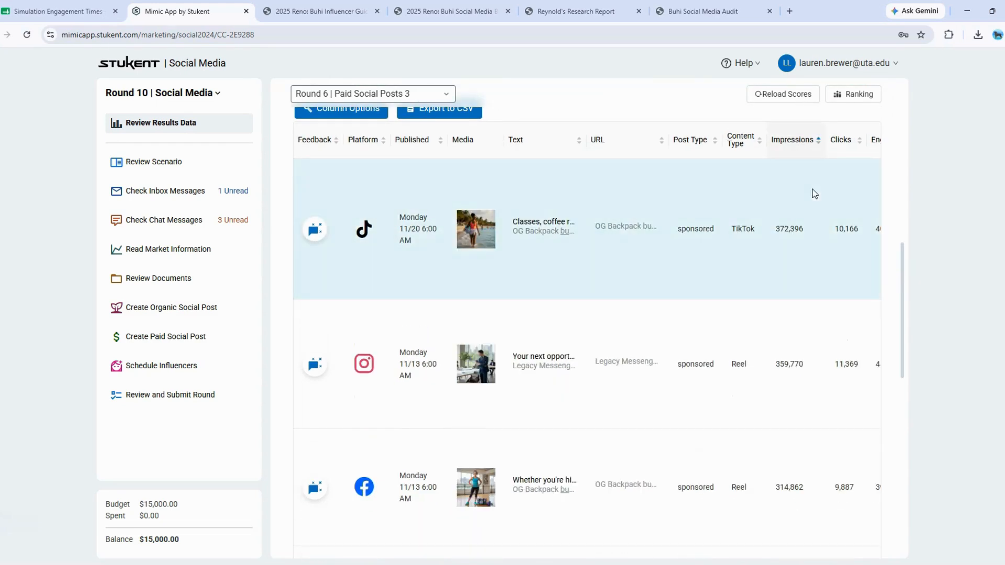
# Examine the platforms, content types and captions of the posts with the most impressions, comparing sponsored with organic ones.
pyautogui.scroll(-1, 815, 193)
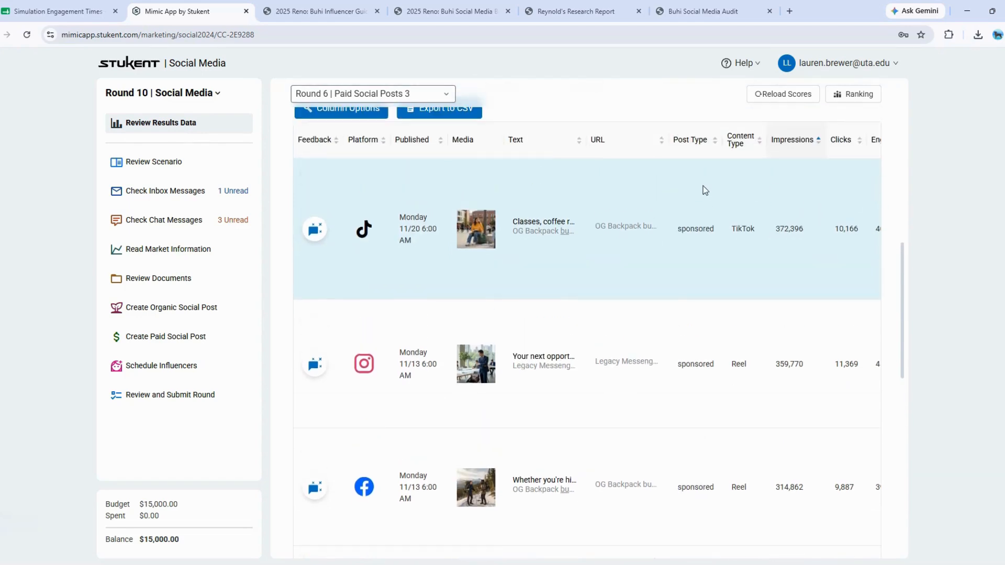
pyautogui.scroll(1, 705, 189)
pyautogui.scroll(-2, 693, 251)
pyautogui.scroll(-8, 693, 256)
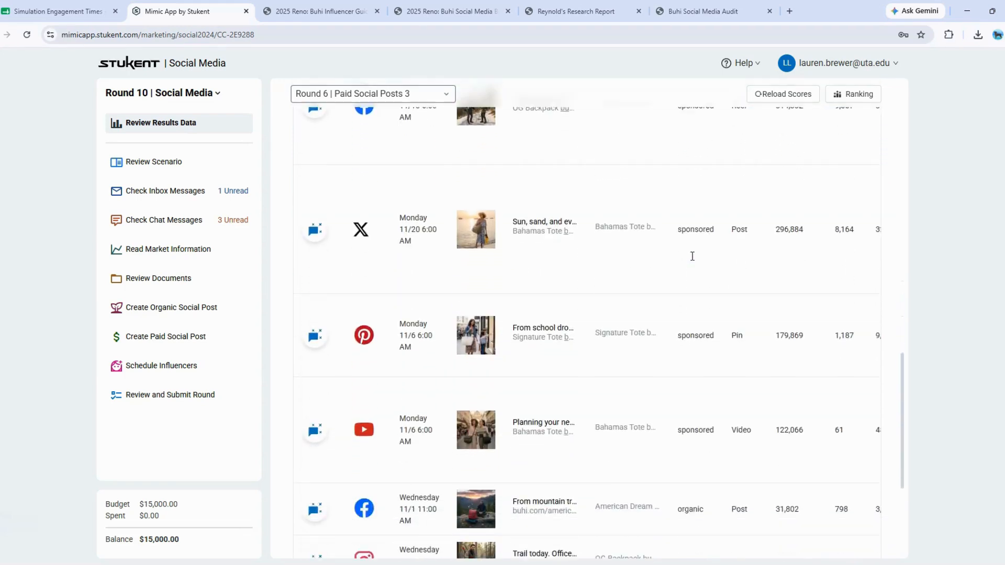
pyautogui.scroll(-1, 693, 260)
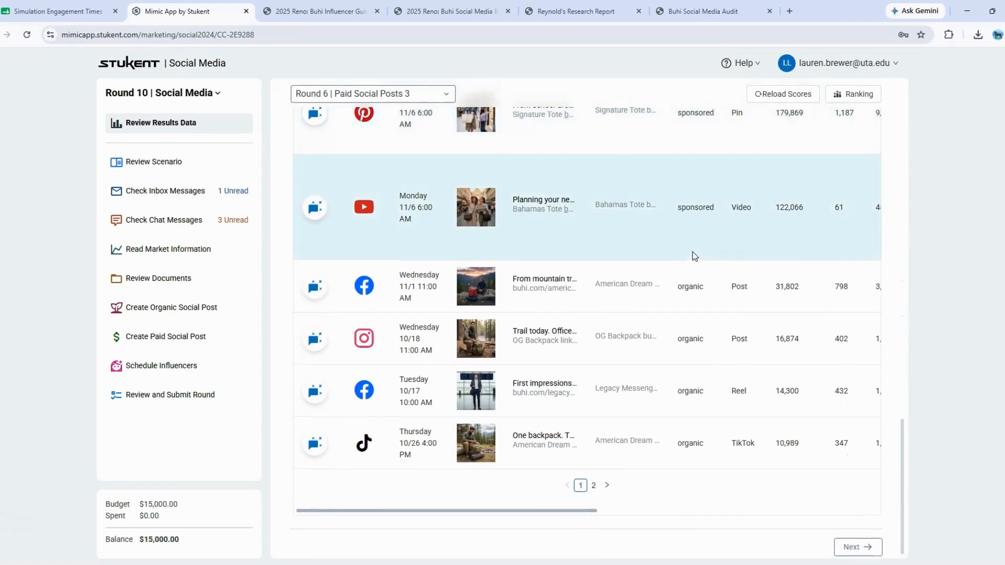
pyautogui.scroll(4, 693, 258)
pyautogui.scroll(6, 694, 256)
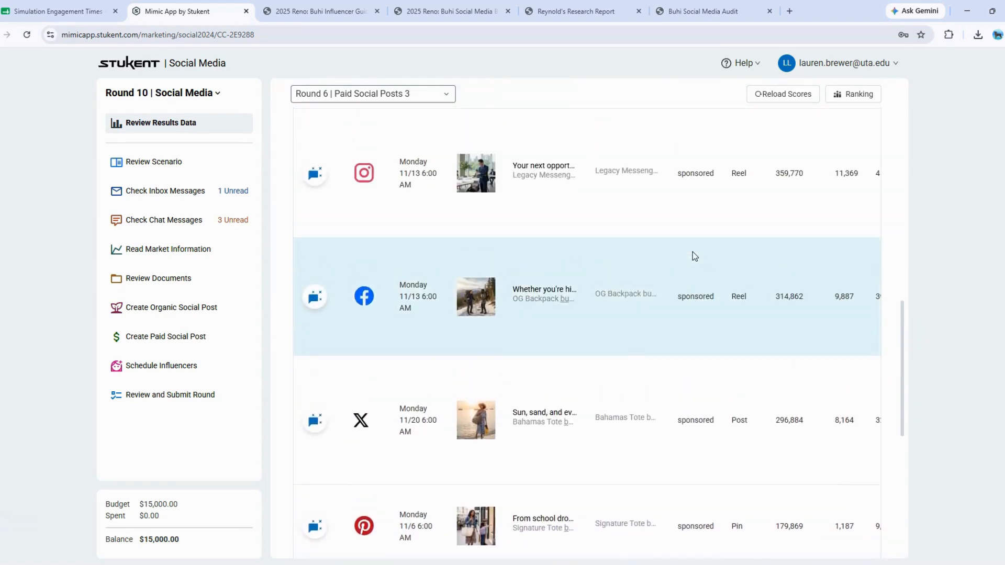
pyautogui.scroll(1, 694, 256)
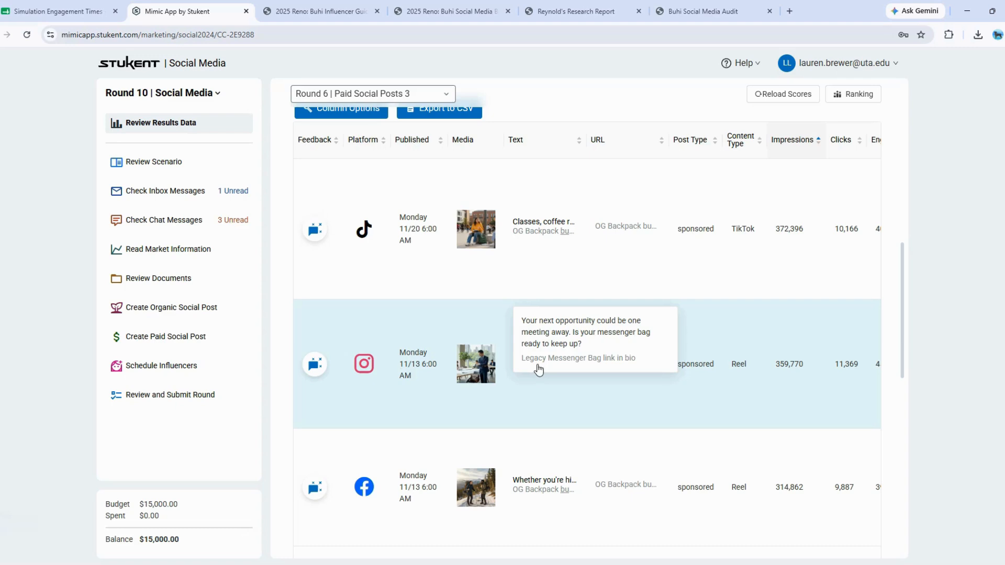
pyautogui.scroll(-3, 539, 370)
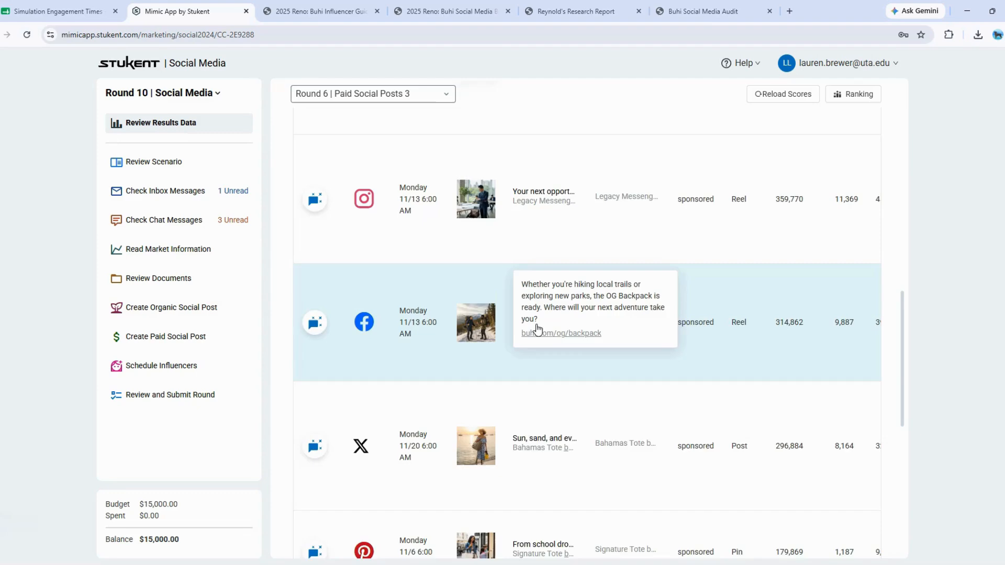
pyautogui.scroll(-9, 536, 328)
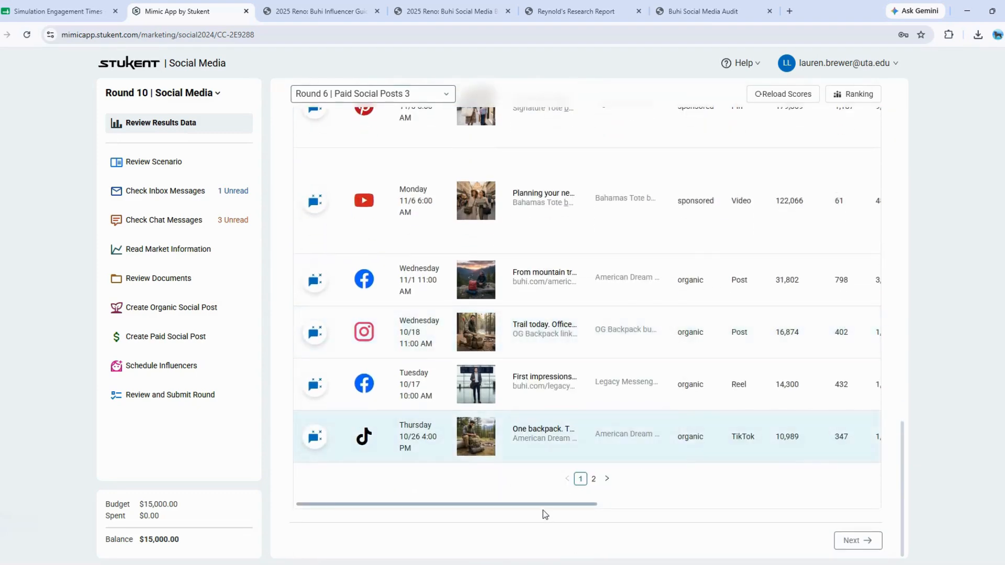
# Sort the post history table by revenue from highest to lowest.
pyautogui.moveTo(543, 504); pyautogui.dragTo(834, 522)
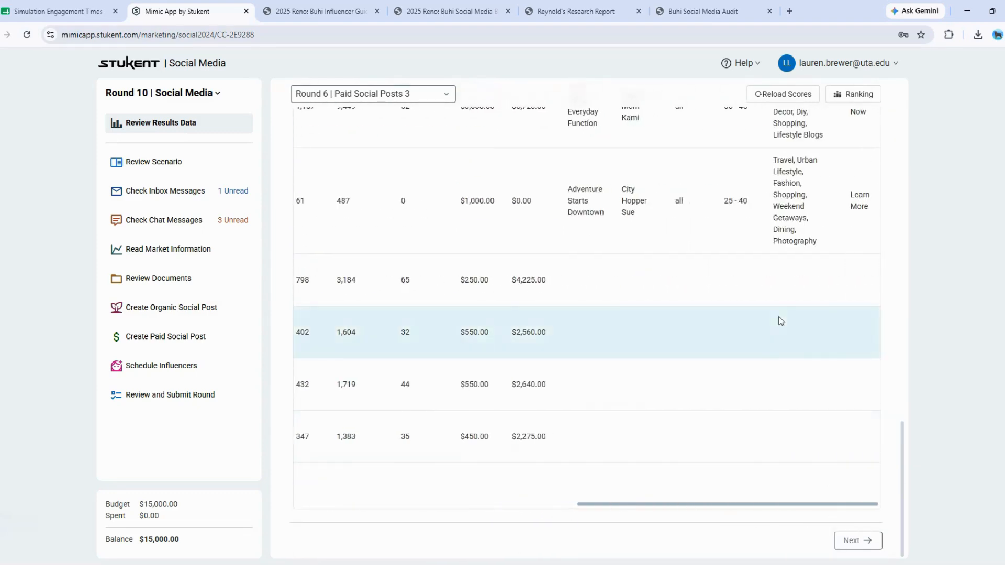
pyautogui.scroll(10, 781, 312)
pyautogui.click(531, 253)
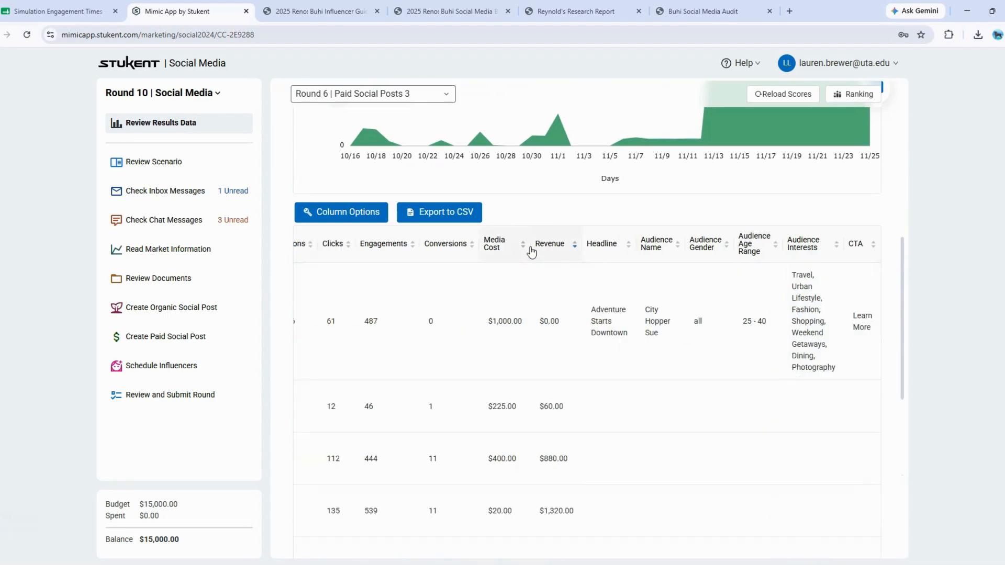
pyautogui.click(555, 252)
# Examine the platforms, products and full captions of the Round 6 posts that earned the most revenue.
pyautogui.scroll(-1, 556, 252)
pyautogui.scroll(6, 556, 252)
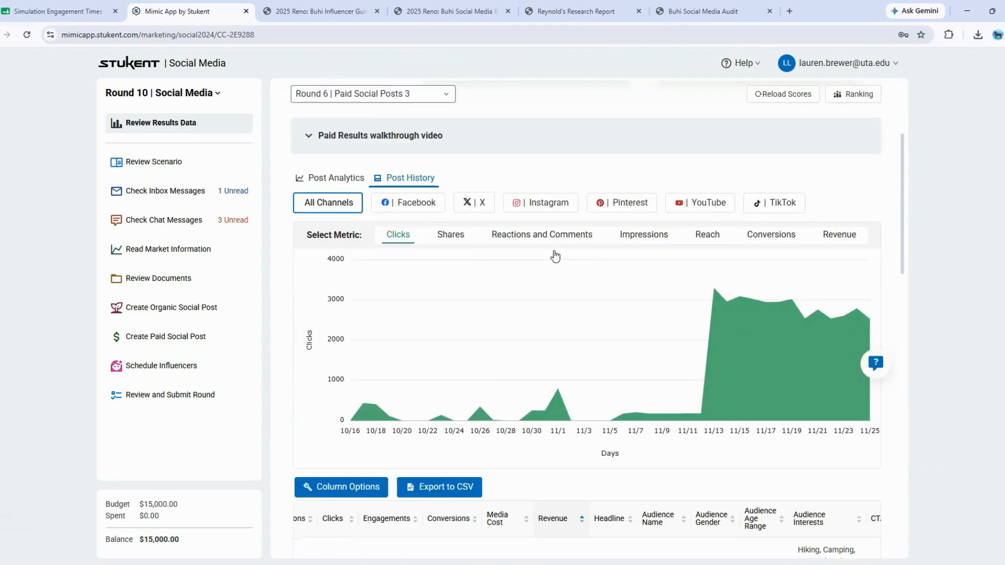
pyautogui.scroll(-7, 556, 254)
pyautogui.scroll(-15, 553, 251)
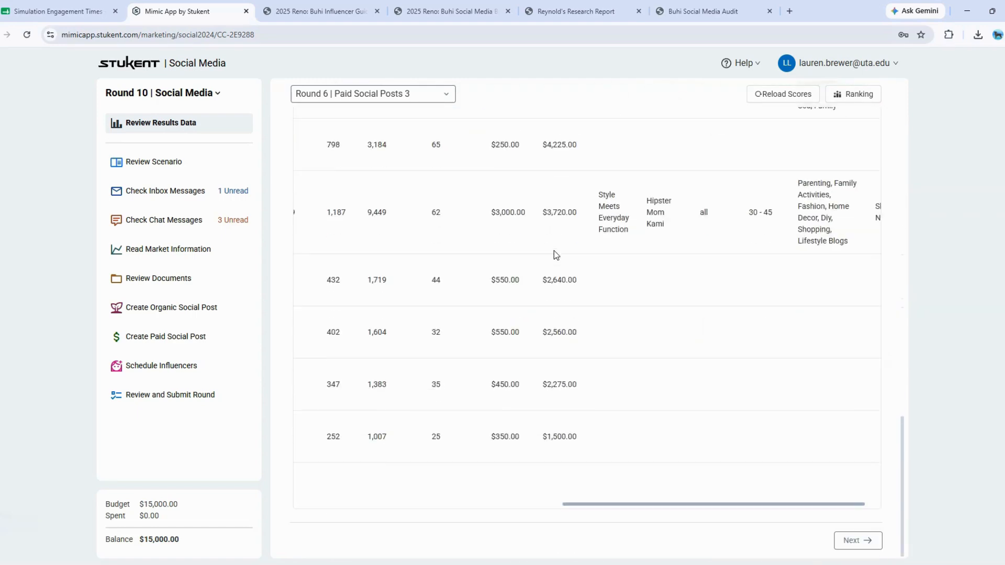
pyautogui.moveTo(575, 503); pyautogui.dragTo(303, 511)
pyautogui.scroll(15, 639, 276)
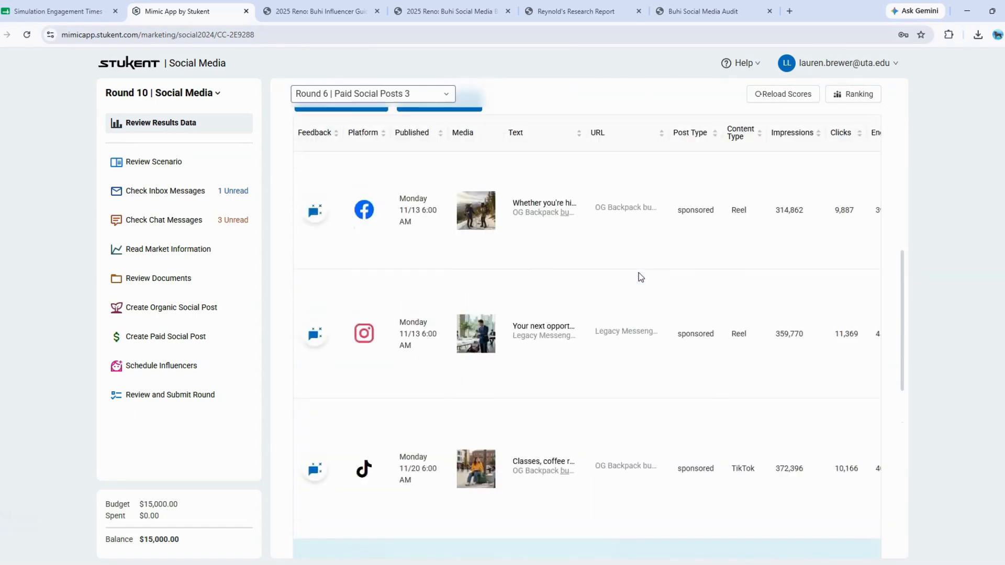
pyautogui.scroll(-1, 641, 277)
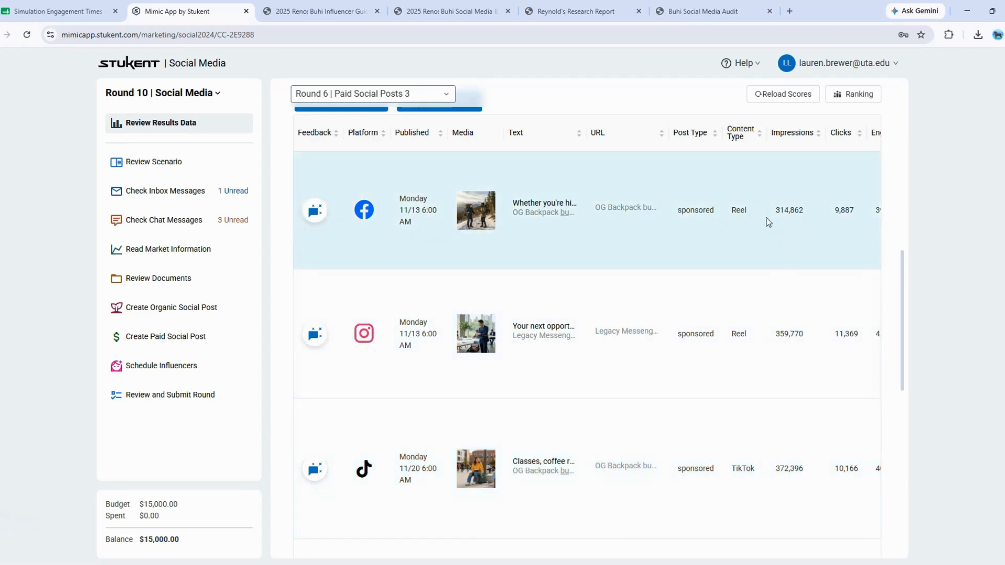
pyautogui.moveTo(530, 213)
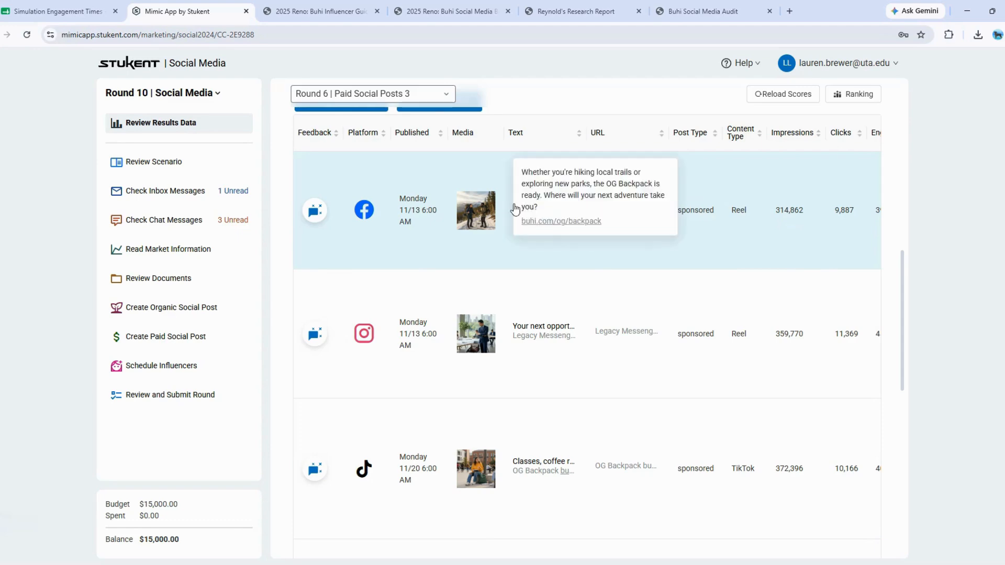
pyautogui.moveTo(546, 473)
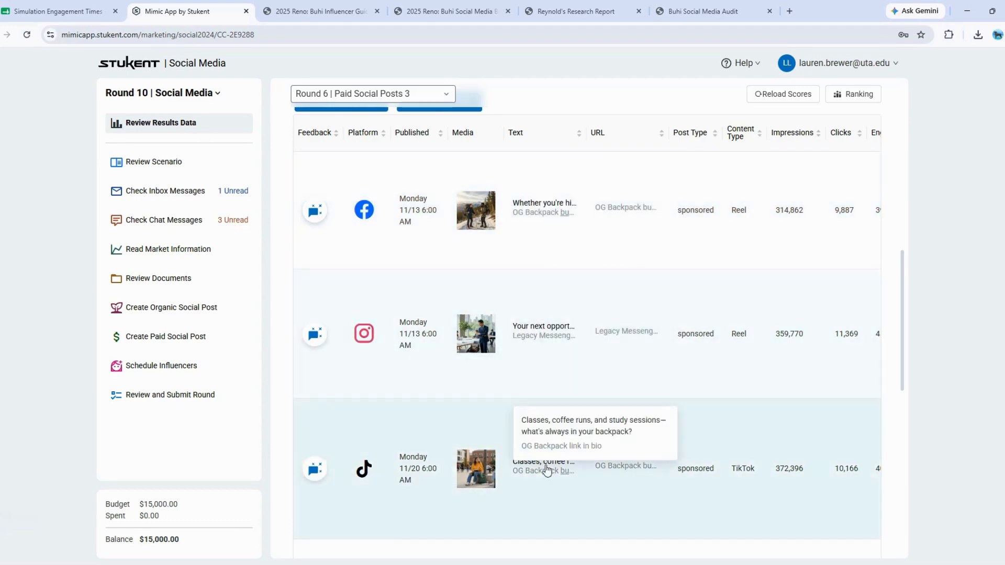
pyautogui.scroll(-10, 725, 403)
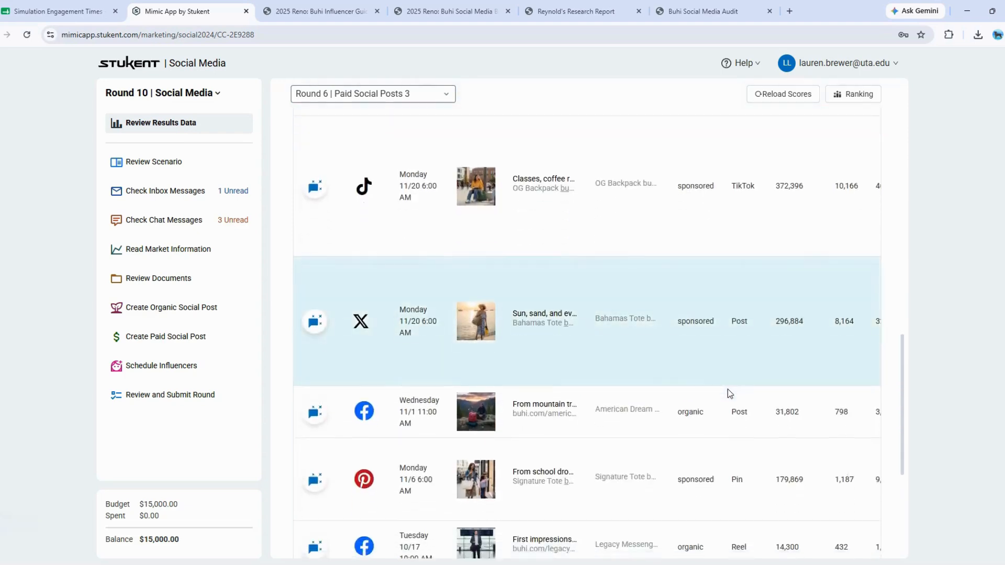
# Compare the media cost, conversions and target audiences of the posts with the revenue each one generated.
pyautogui.moveTo(580, 507); pyautogui.dragTo(743, 517)
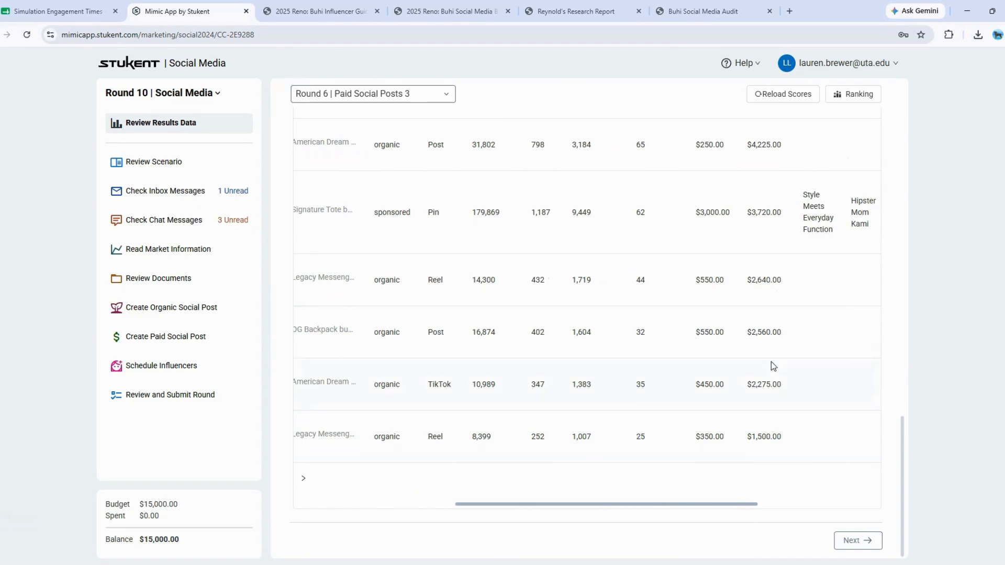
pyautogui.scroll(3, 771, 365)
pyautogui.scroll(10, 800, 306)
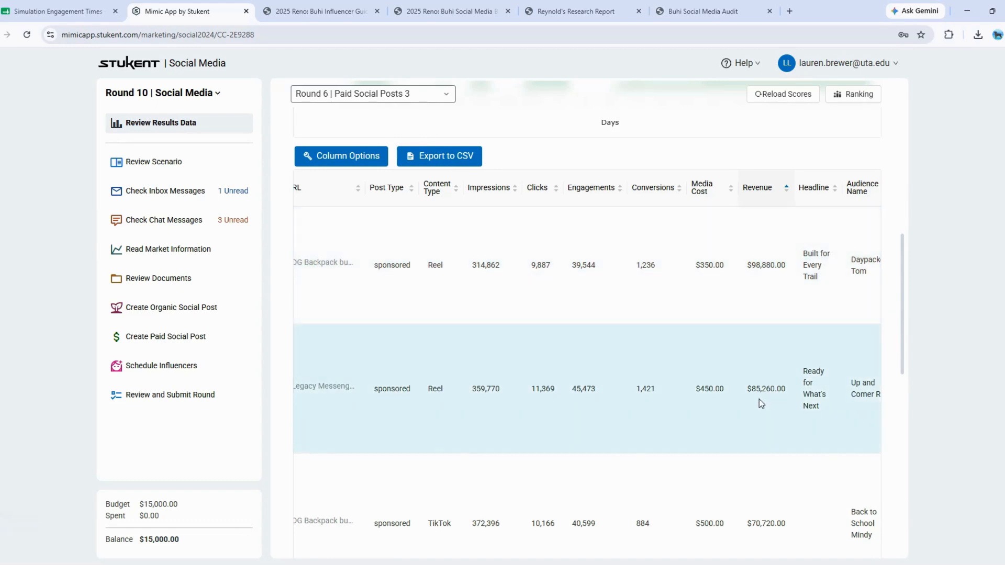
pyautogui.scroll(-3, 760, 400)
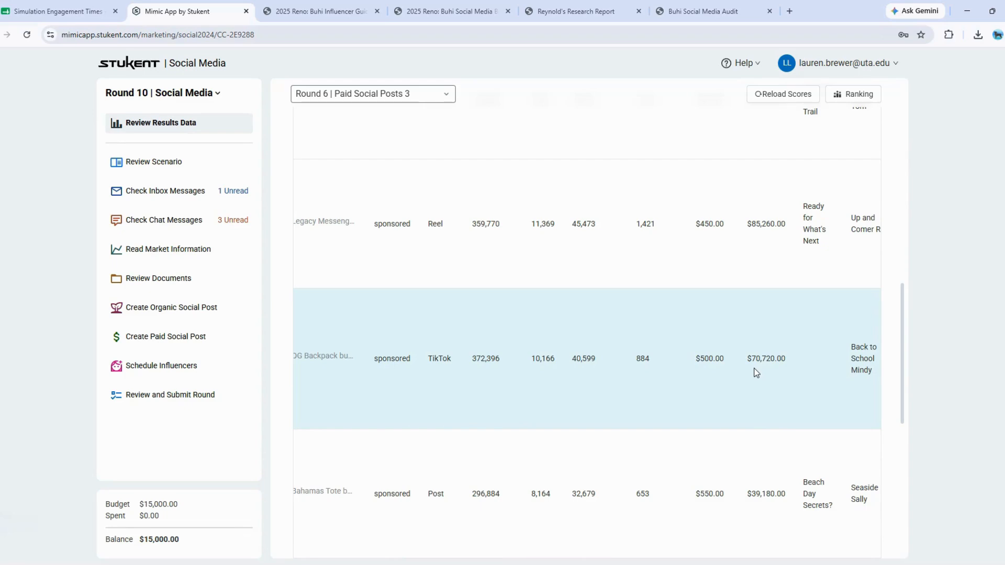
pyautogui.scroll(3, 756, 373)
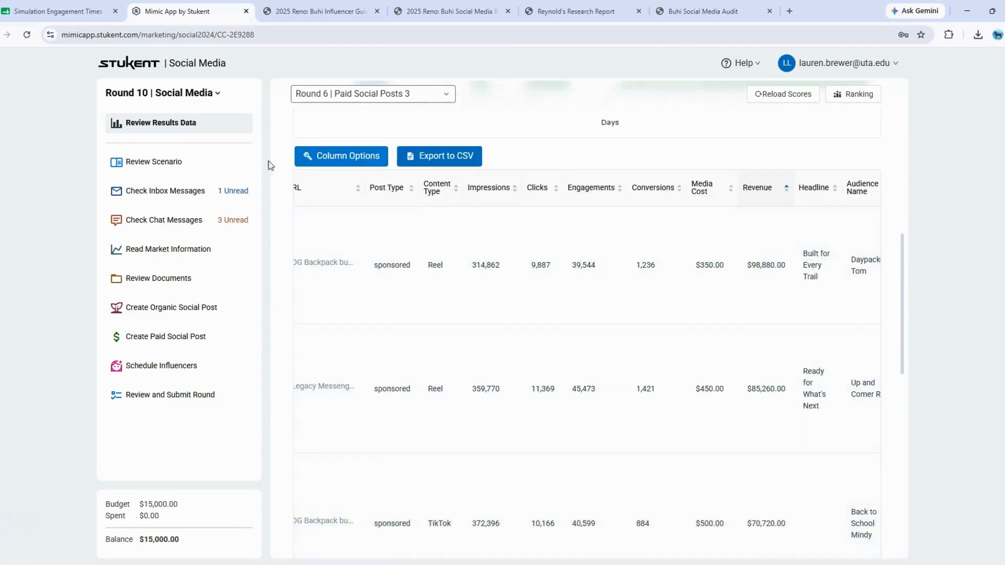
# Review the revenue and impressions goals in the Round 10 scenario.
pyautogui.click(166, 162)
pyautogui.scroll(-4, 727, 246)
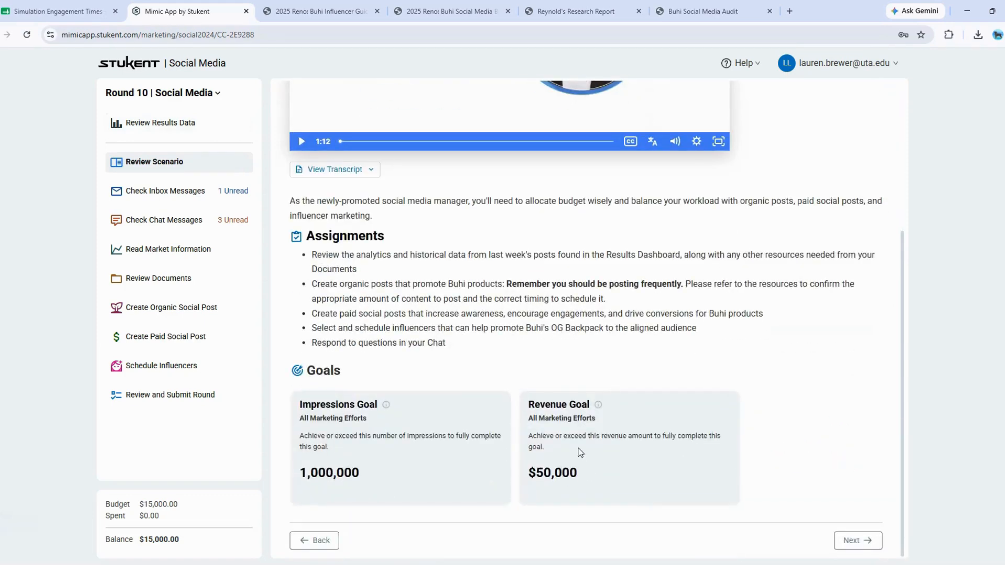
pyautogui.moveTo(583, 474); pyautogui.dragTo(526, 476)
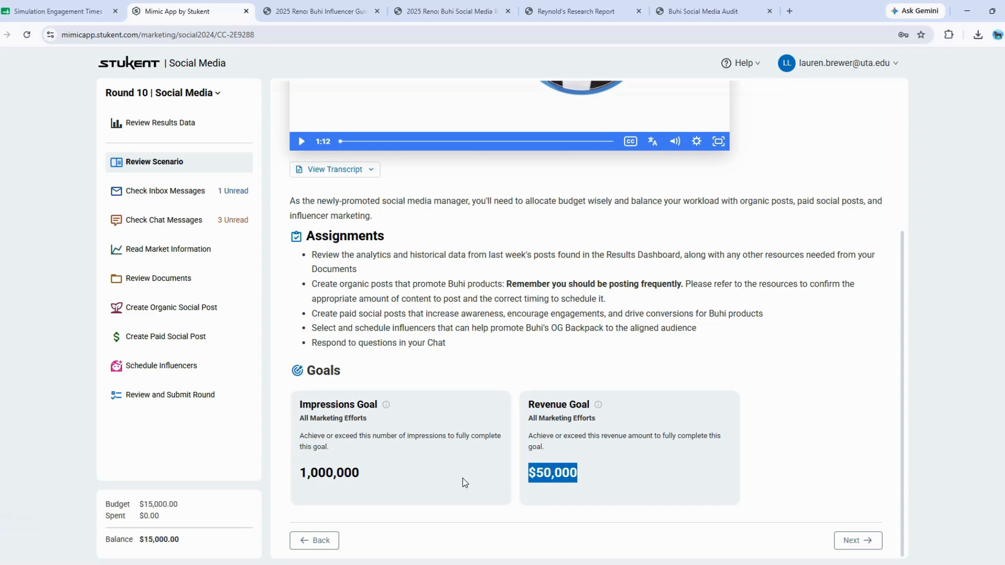
pyautogui.moveTo(360, 472); pyautogui.dragTo(302, 473)
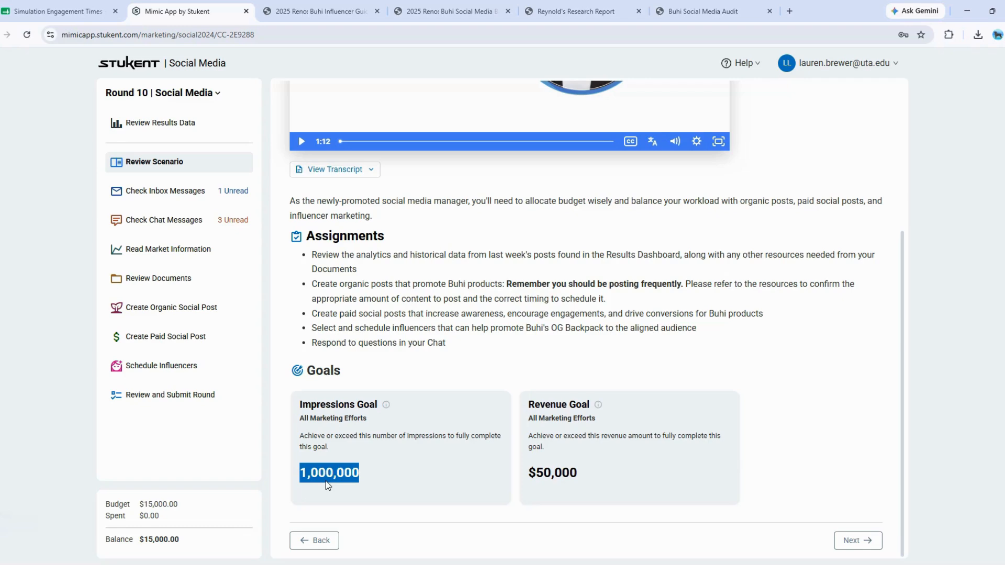
# Reopen the Round 6 Paid Social Posts 3 results and sort the post history by impressions from highest to lowest.
pyautogui.click(189, 122)
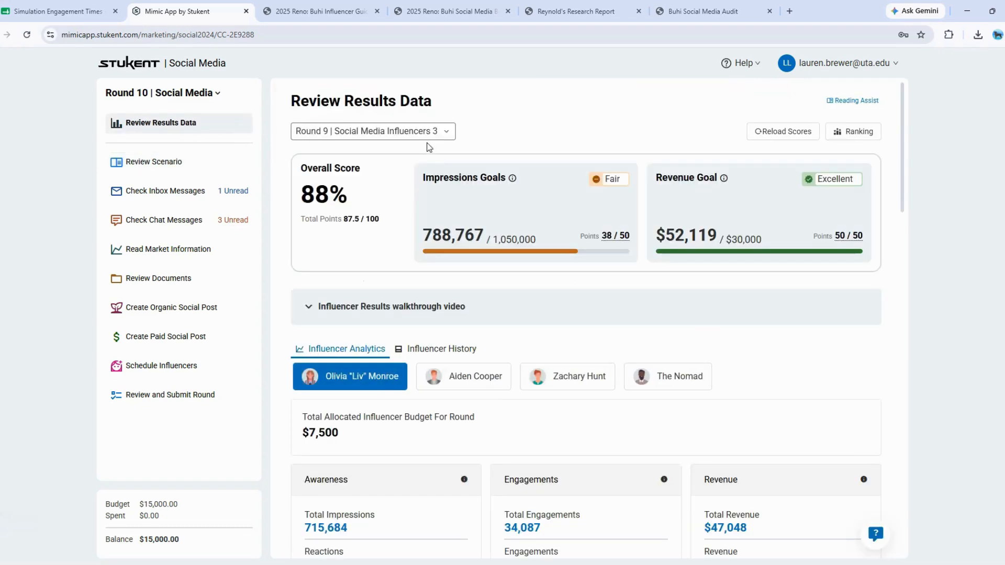
pyautogui.click(419, 134)
pyautogui.click(338, 233)
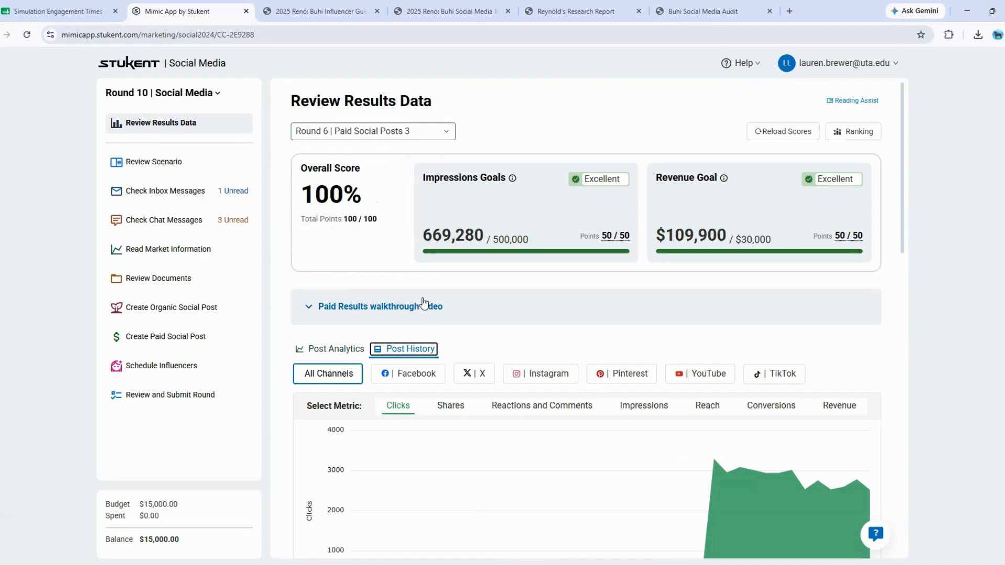
pyautogui.scroll(-8, 421, 305)
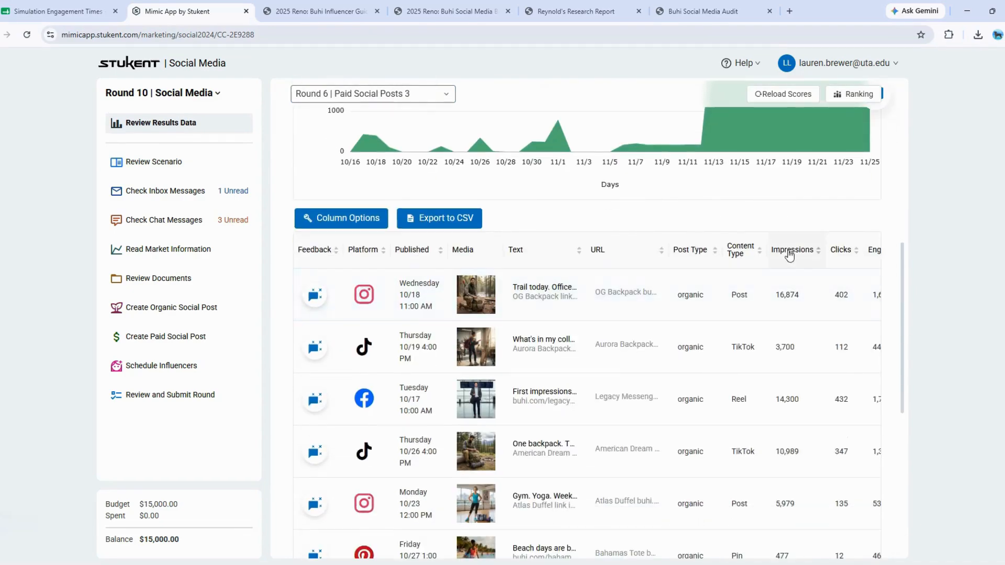
pyautogui.click(790, 255)
pyautogui.click(790, 255)
pyautogui.scroll(-2, 790, 255)
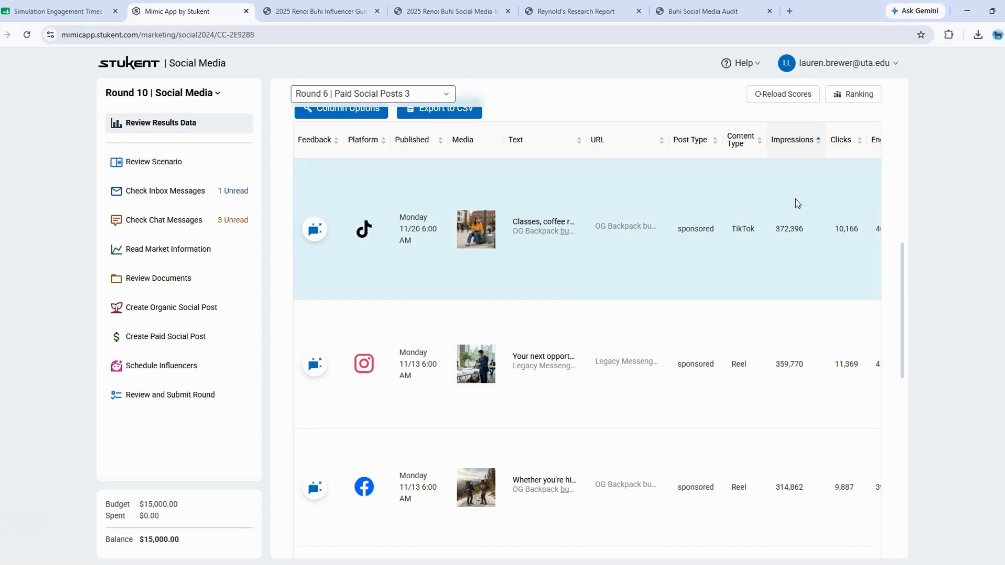
# Read the feedback on the sponsored OG Backpack TikTok post, focusing on the call-to-action advice, and close it.
pyautogui.click(315, 229)
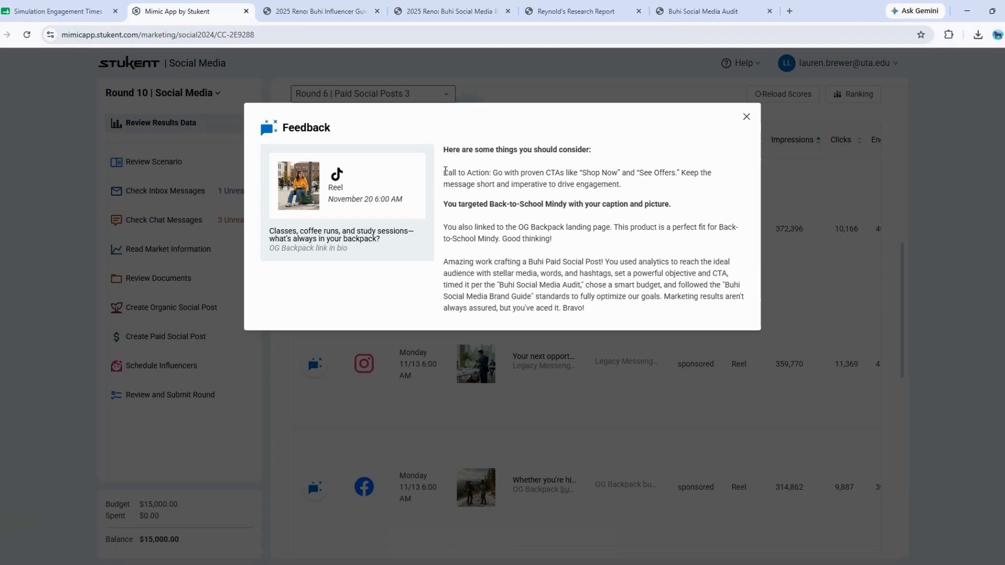
pyautogui.moveTo(443, 172); pyautogui.dragTo(679, 169)
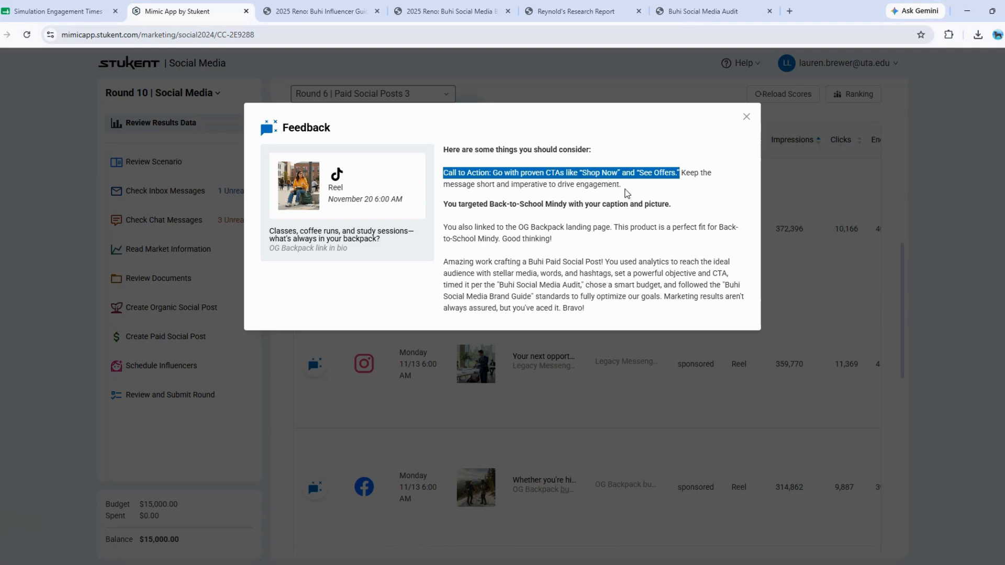
pyautogui.moveTo(580, 173); pyautogui.dragTo(621, 173)
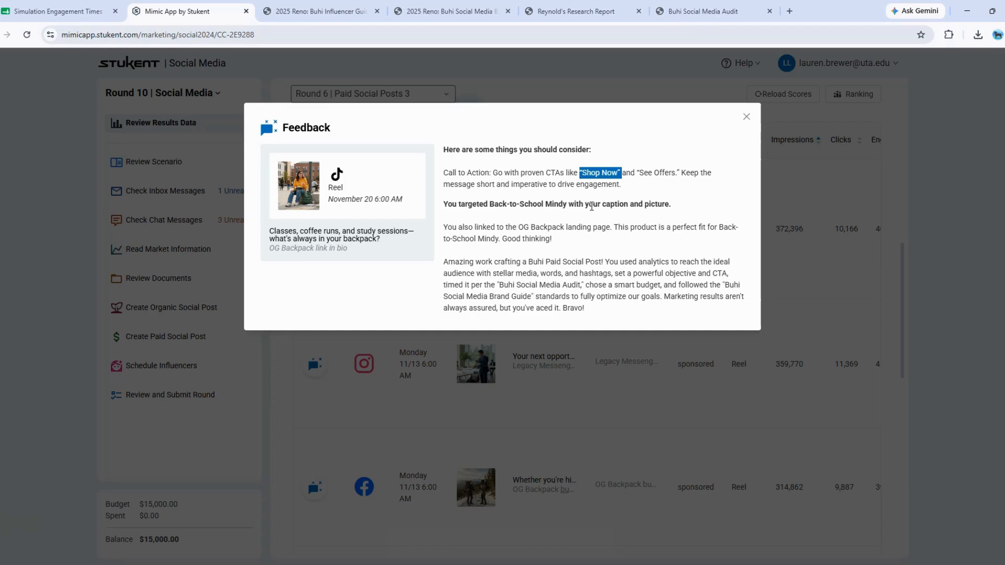
pyautogui.click(747, 118)
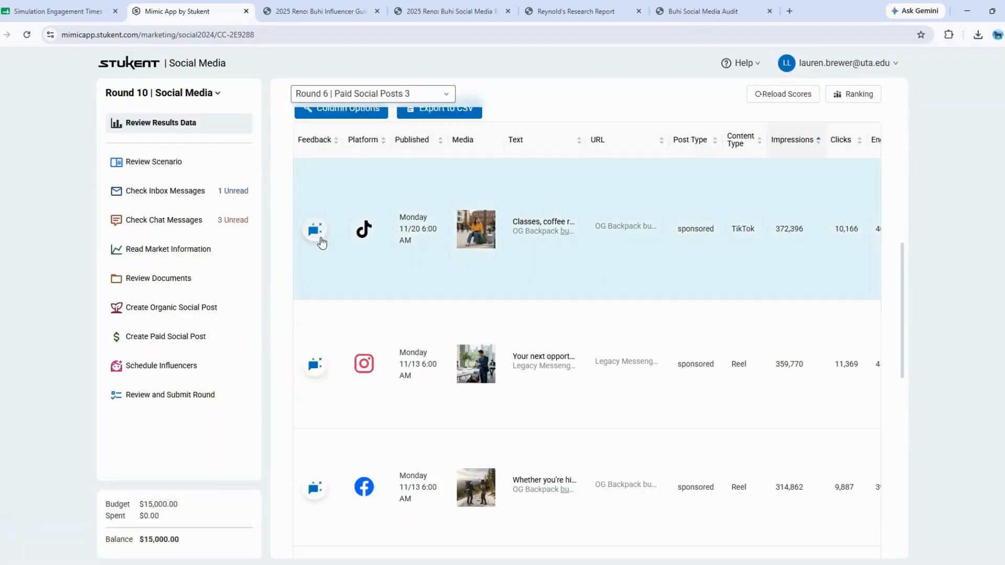
# Read the feedback on the sponsored Legacy Messenger Bag Instagram Reel and close it.
pyautogui.click(316, 364)
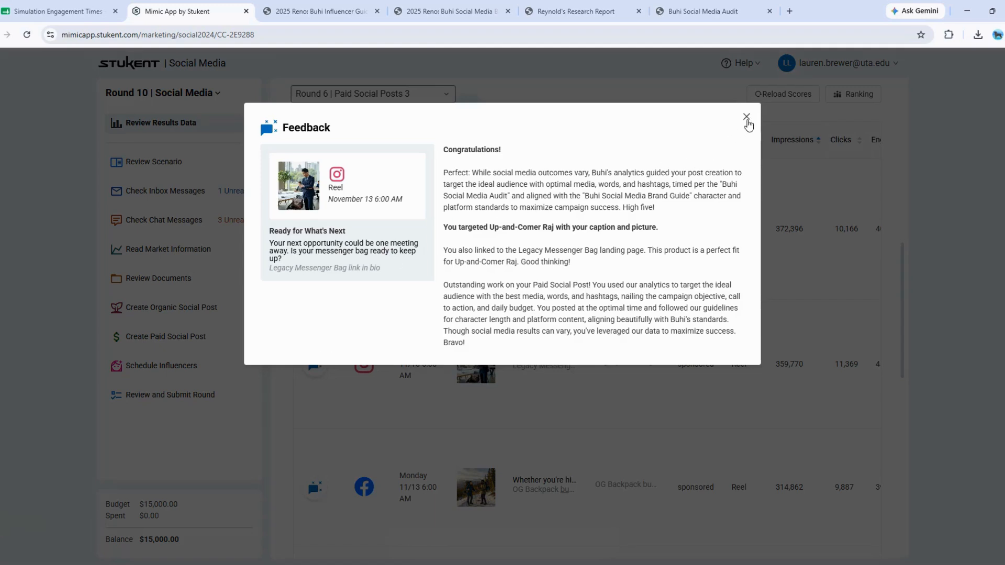
pyautogui.click(747, 117)
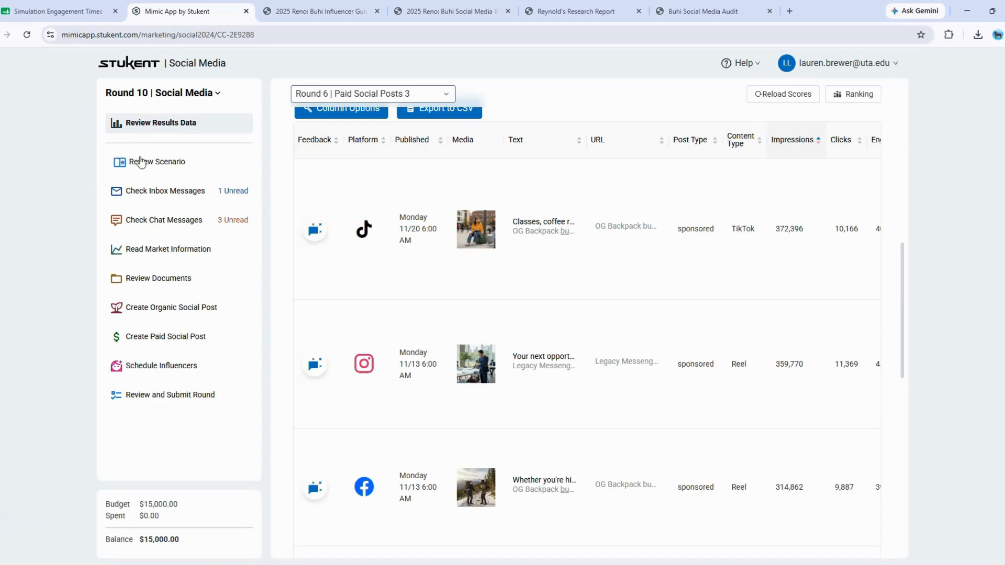
pyautogui.click(149, 197)
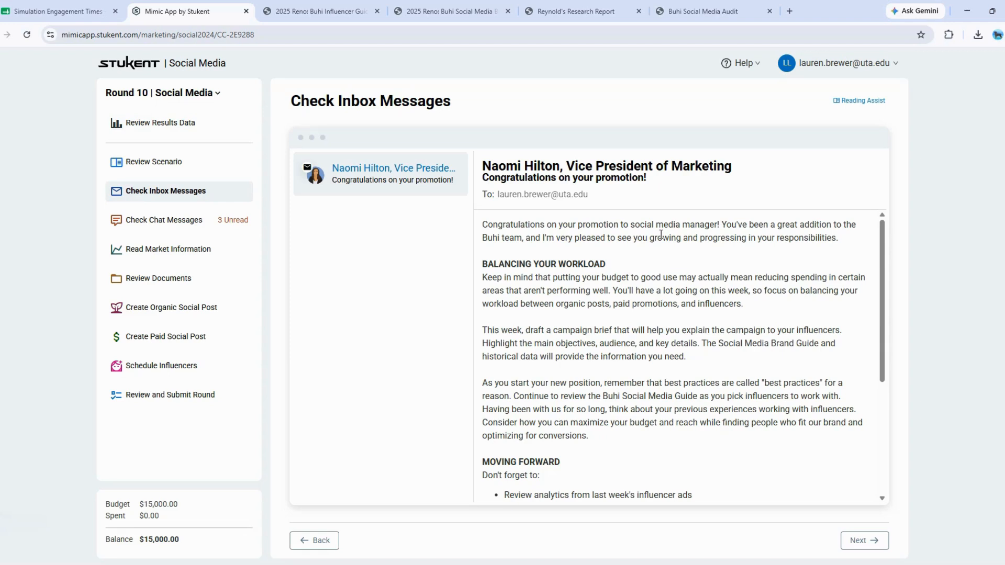
pyautogui.scroll(-1, 661, 234)
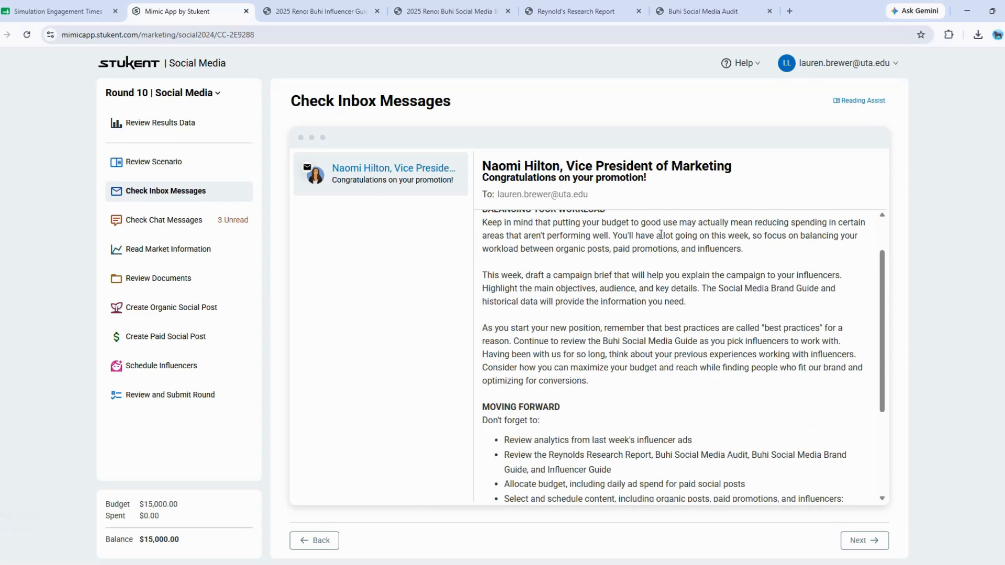
pyautogui.scroll(1, 661, 234)
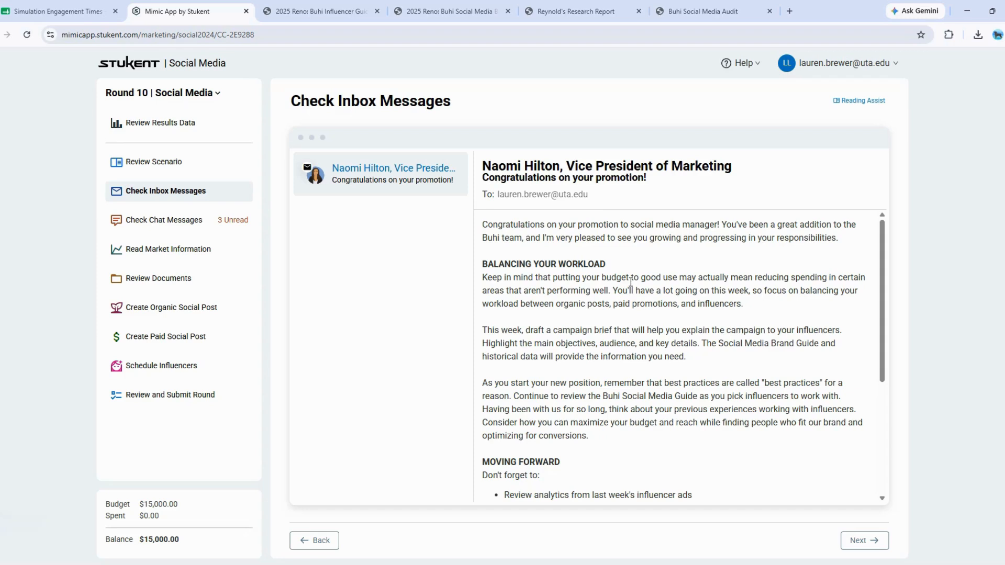
pyautogui.scroll(-1, 631, 282)
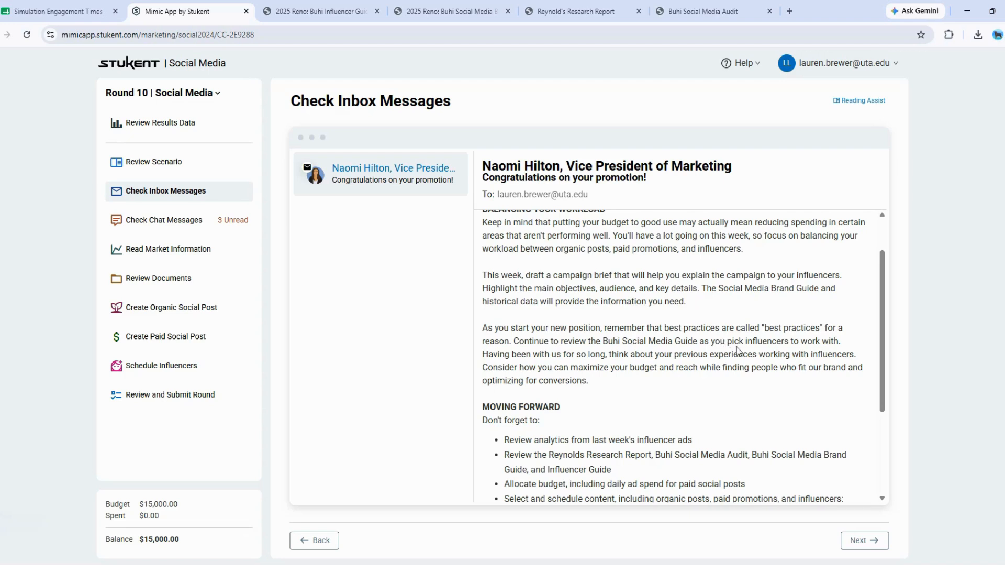
pyautogui.scroll(-3, 737, 350)
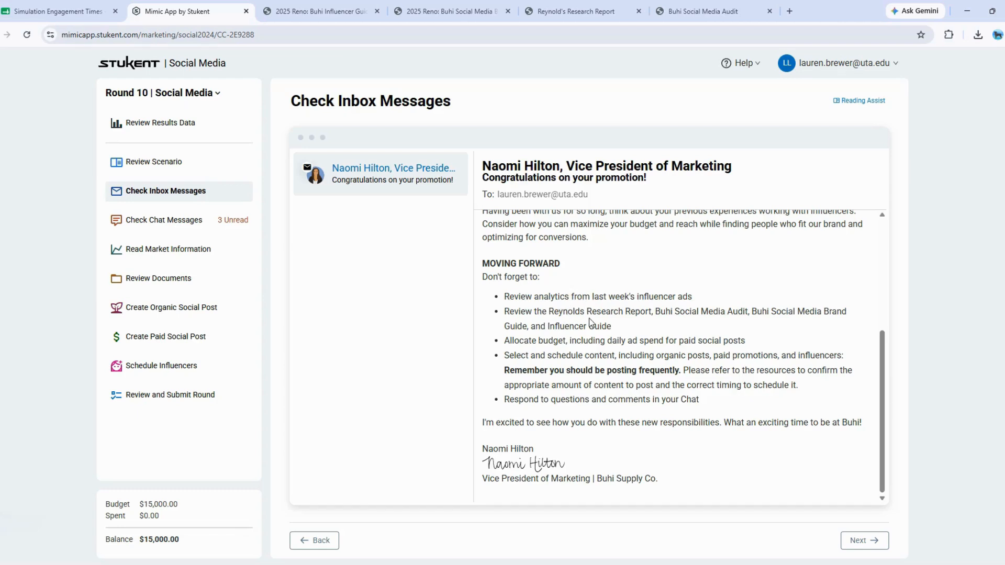
# Look over the Influencer Guide and Social Media Brand Guide, and enlarge the chart of competitors' average weekly posts in Reynold's Research Report.
pyautogui.click(336, 17)
pyautogui.click(449, 16)
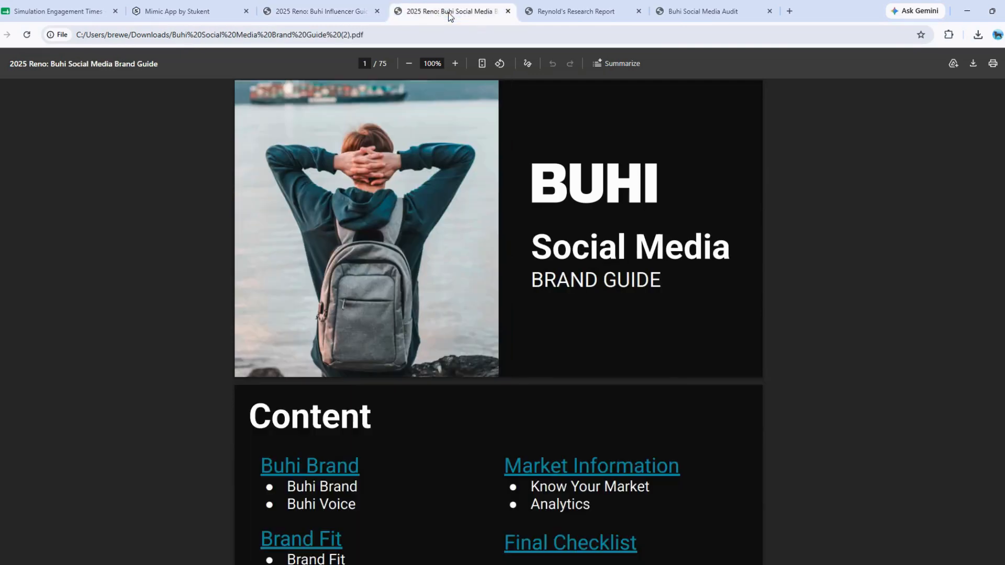
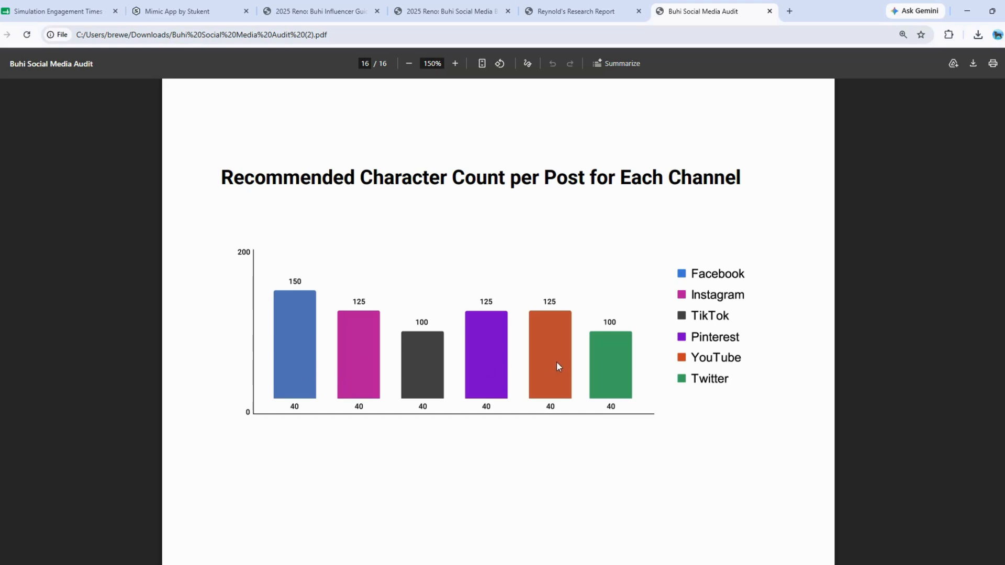
pyautogui.click(570, 11)
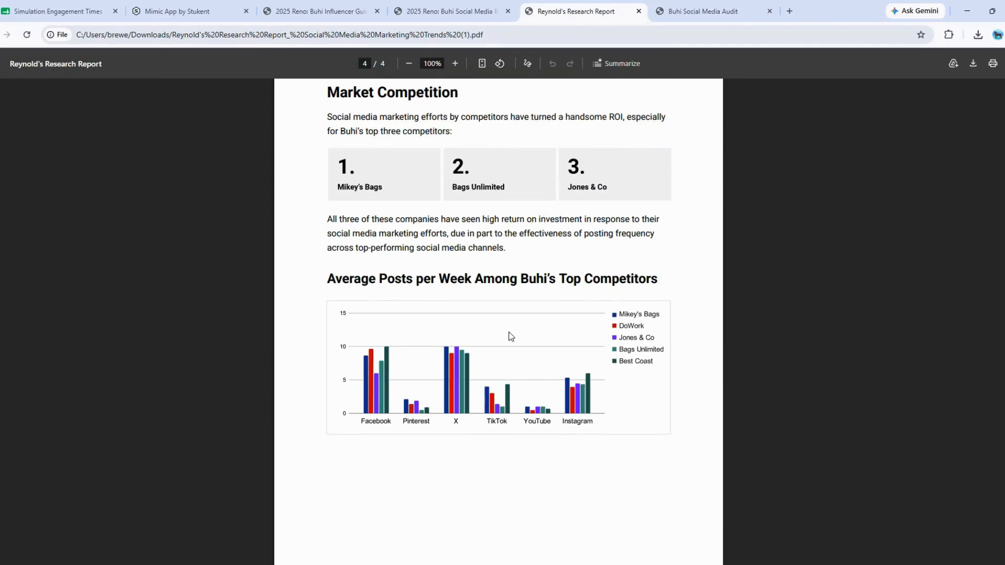
pyautogui.click(456, 64)
pyautogui.click(456, 64)
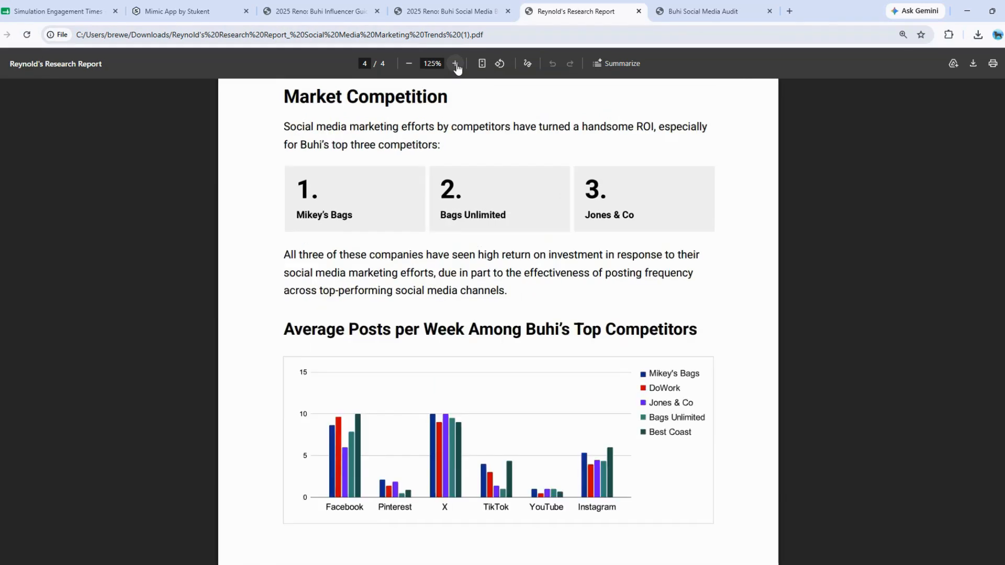
pyautogui.scroll(-2, 512, 212)
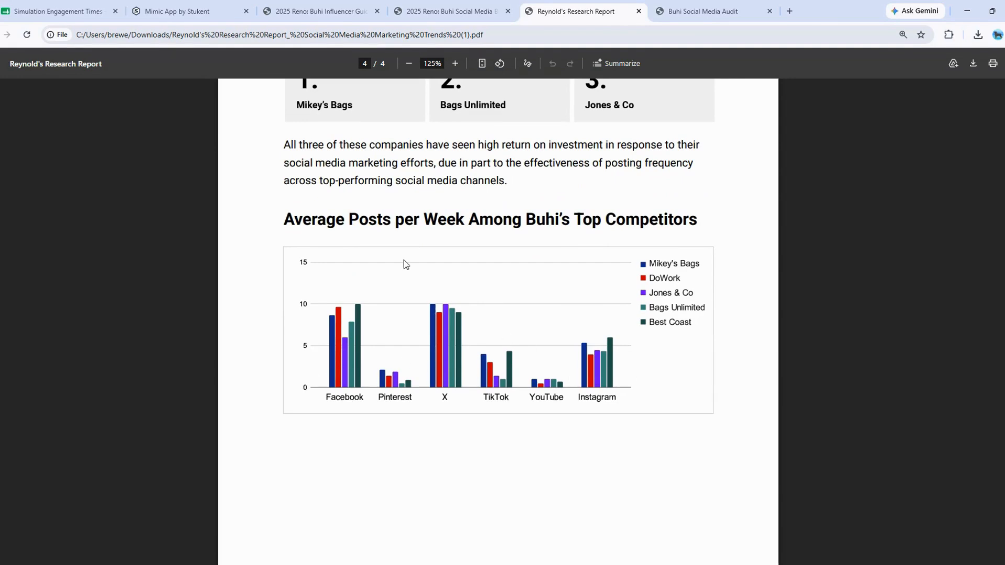
# Switch back to the Mimic app and reread the Round 10 assignments, highlighting the organic posts task and its posting frequency reminder.
pyautogui.click(209, 16)
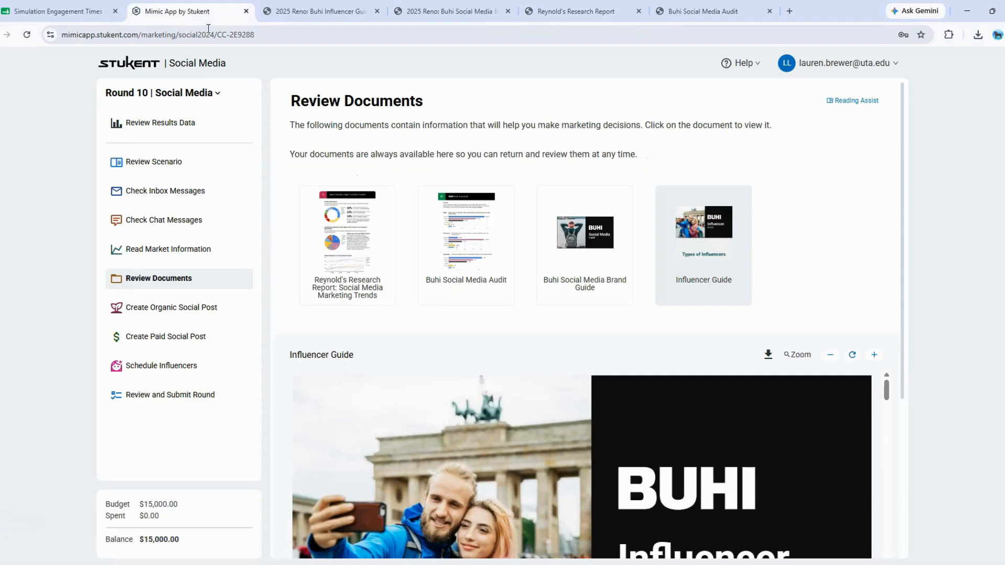
pyautogui.click(167, 163)
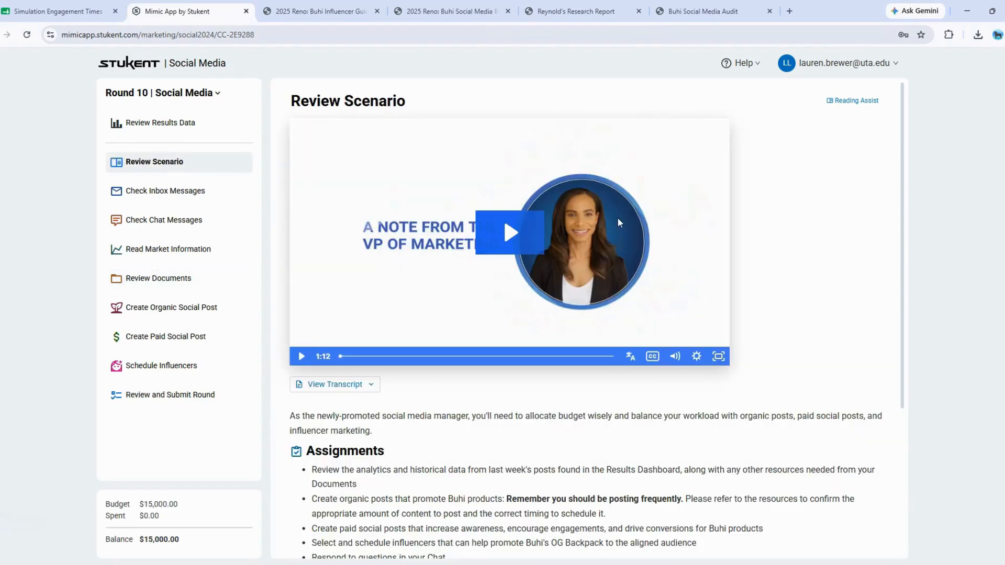
pyautogui.scroll(-4, 617, 218)
pyautogui.moveTo(508, 284); pyautogui.dragTo(684, 284)
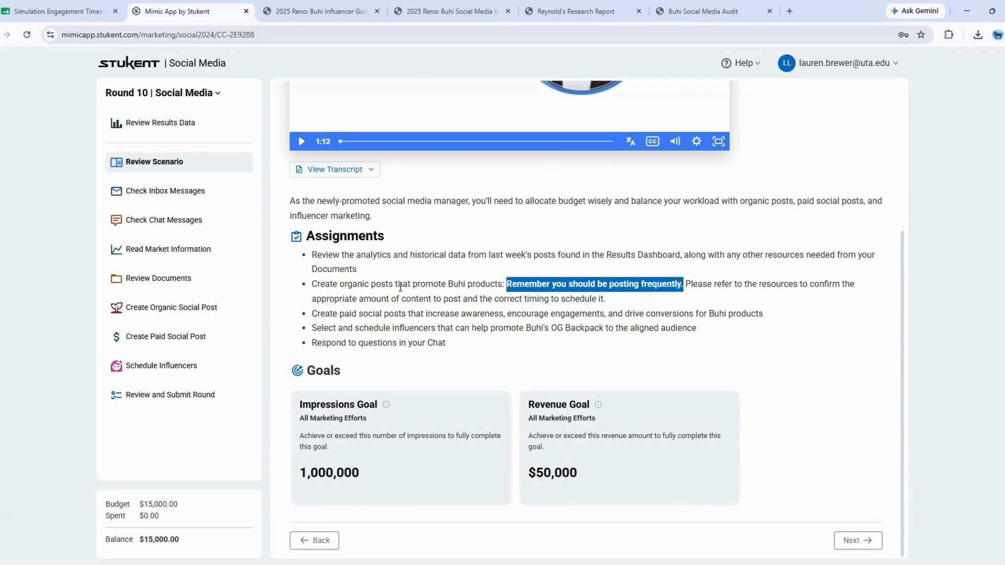
pyautogui.moveTo(341, 284); pyautogui.dragTo(394, 284)
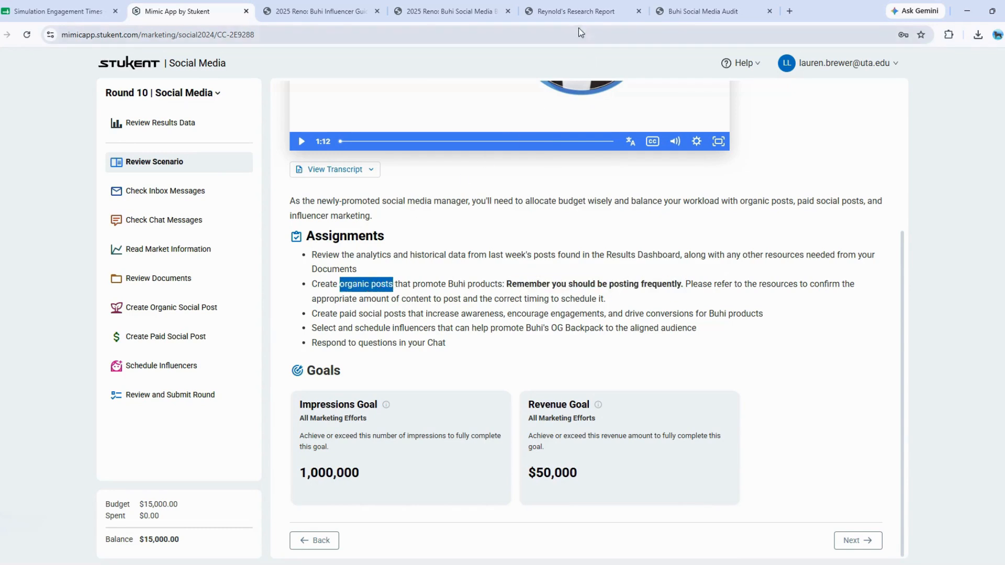
# Recheck competitors' weekly posts per platform in Reynold's Research Report and open the Create Paid Social Post page in the Mimic app.
pyautogui.click(571, 10)
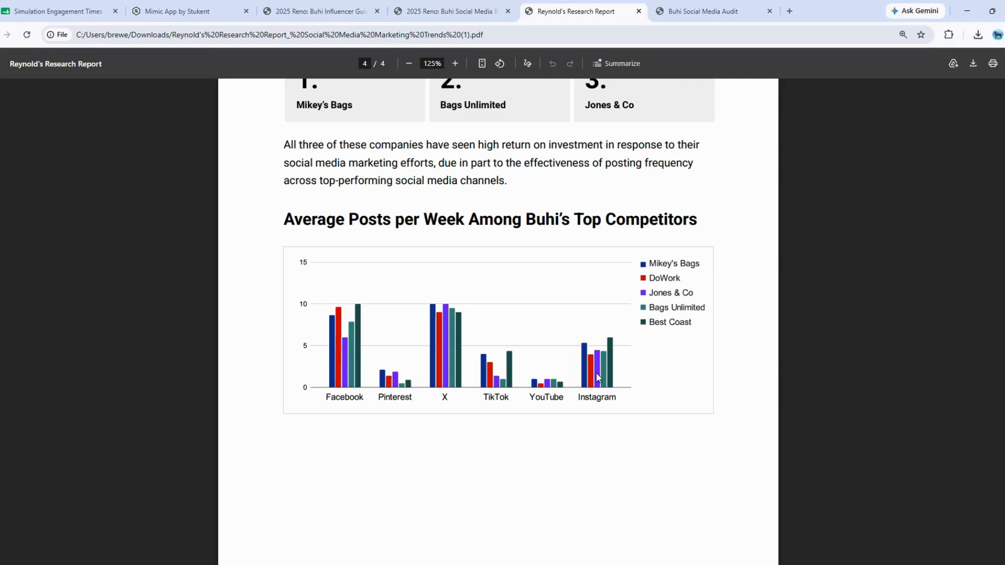
pyautogui.click(187, 16)
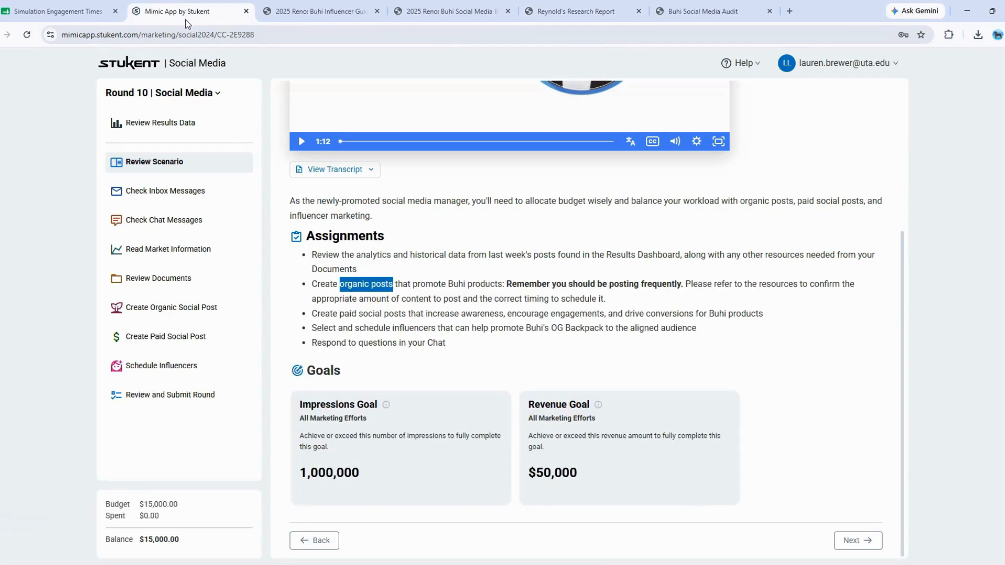
pyautogui.click(204, 93)
pyautogui.click(169, 339)
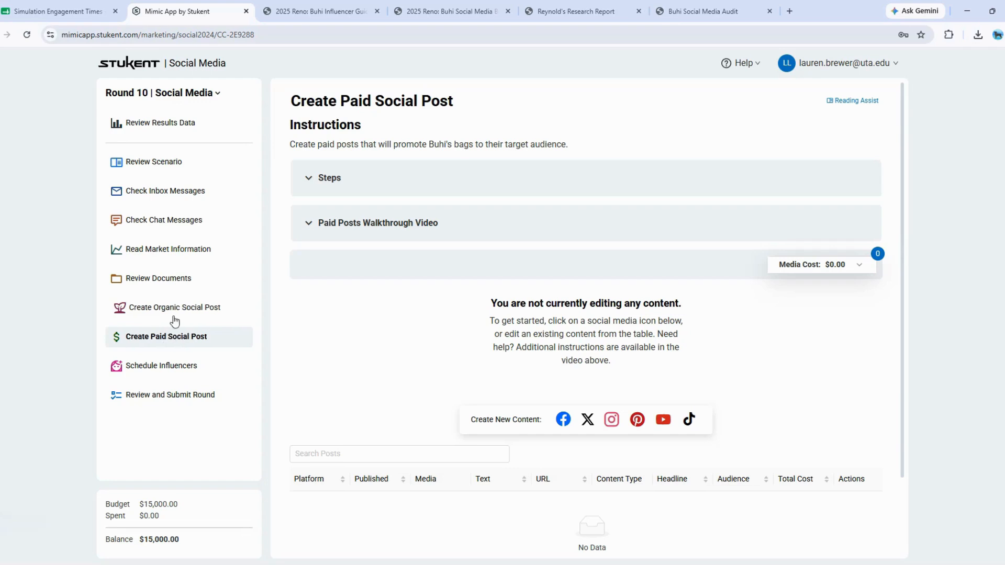
# Look up the Up-and-Comer Raj persona and its three best platforms in the Simulation Engagement Times spreadsheet.
pyautogui.click(67, 11)
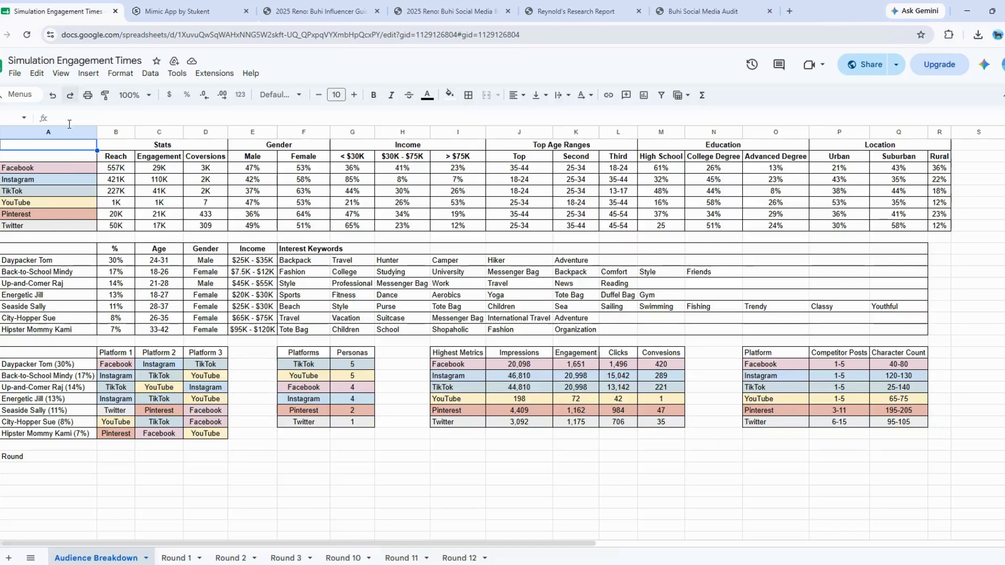
pyautogui.click(1, 283)
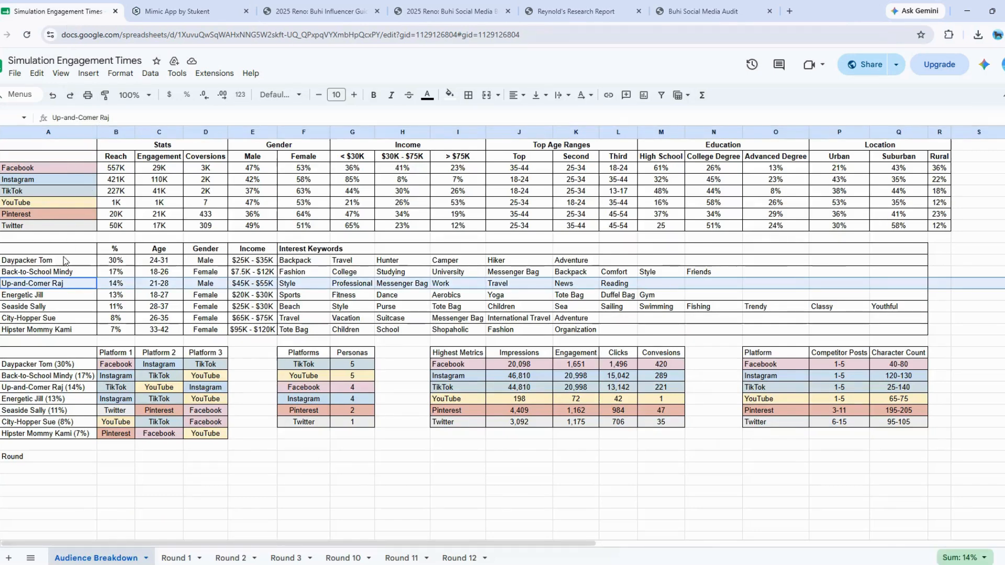
pyautogui.moveTo(49, 388); pyautogui.dragTo(205, 392)
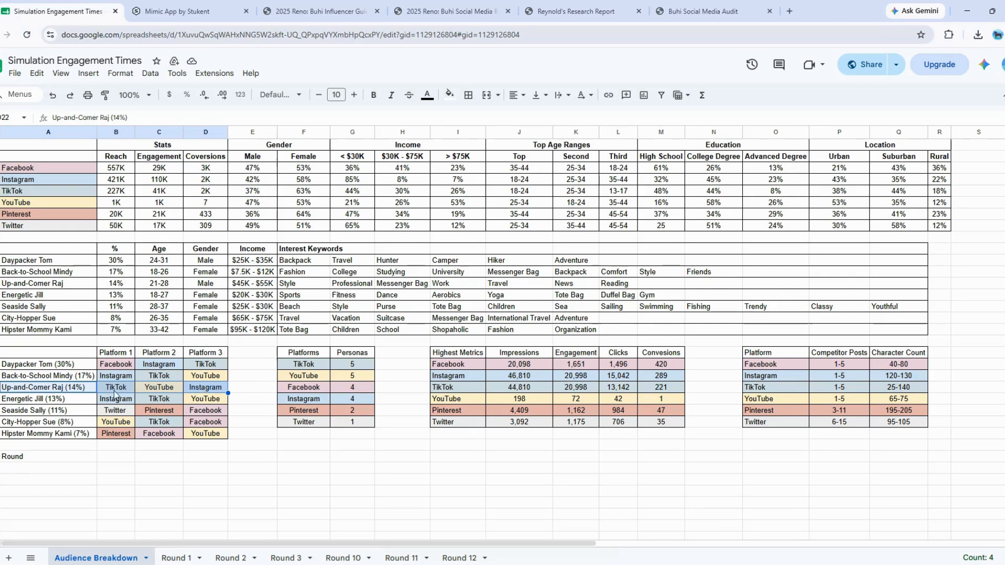
# Create a paid Instagram Reel in the Mimic app with Conversions as the campaign objective.
pyautogui.click(168, 11)
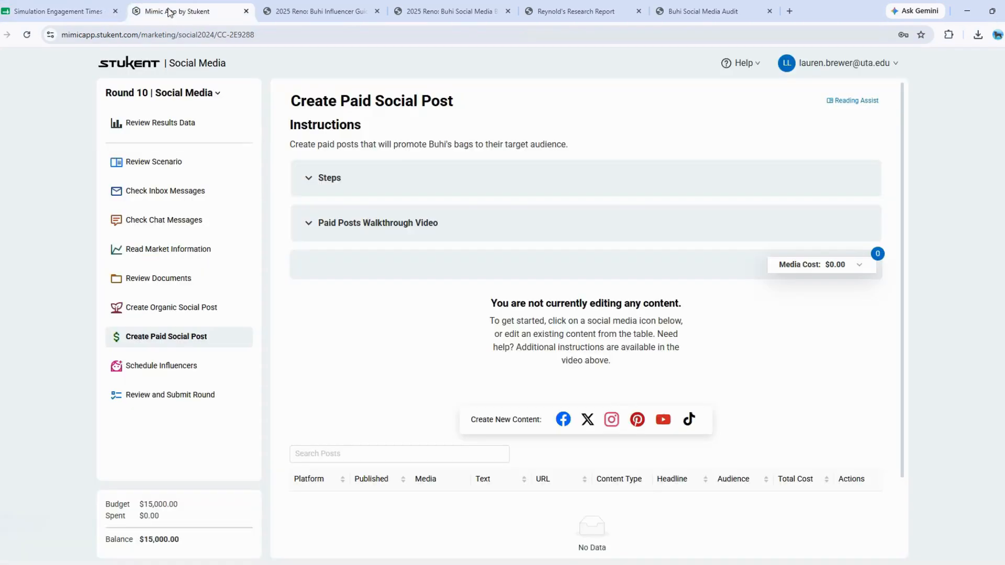
pyautogui.click(611, 421)
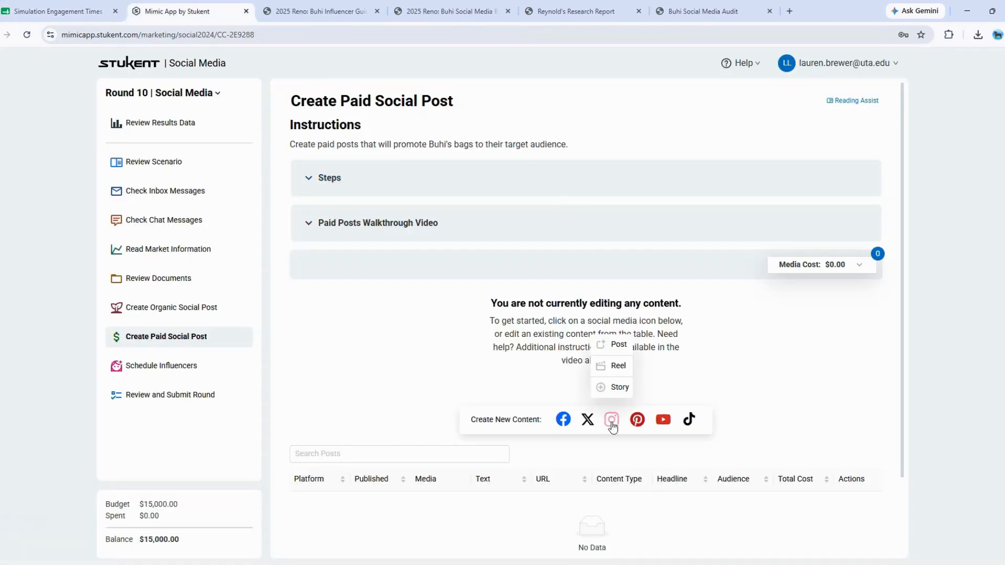
pyautogui.click(618, 366)
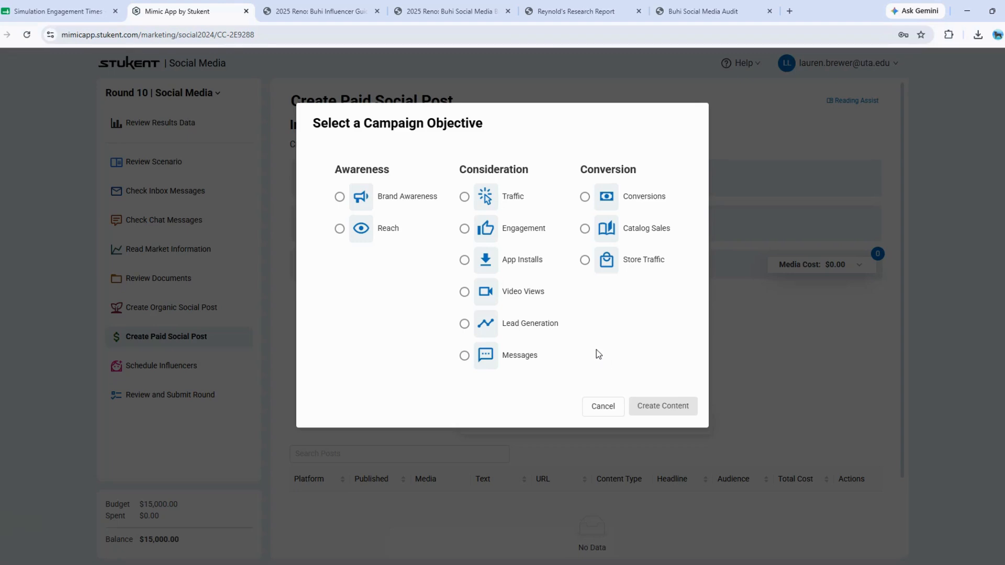
pyautogui.click(584, 197)
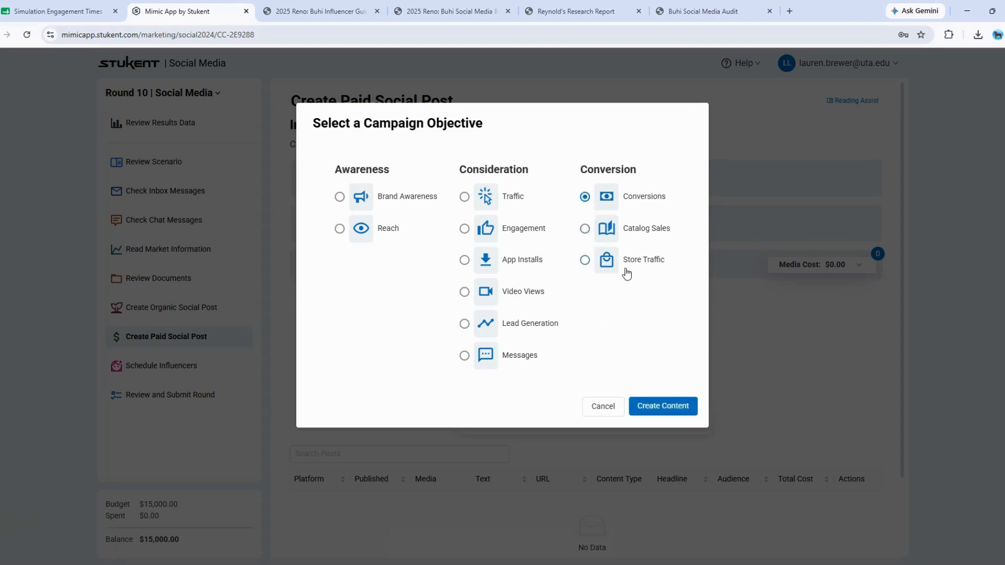
pyautogui.click(663, 406)
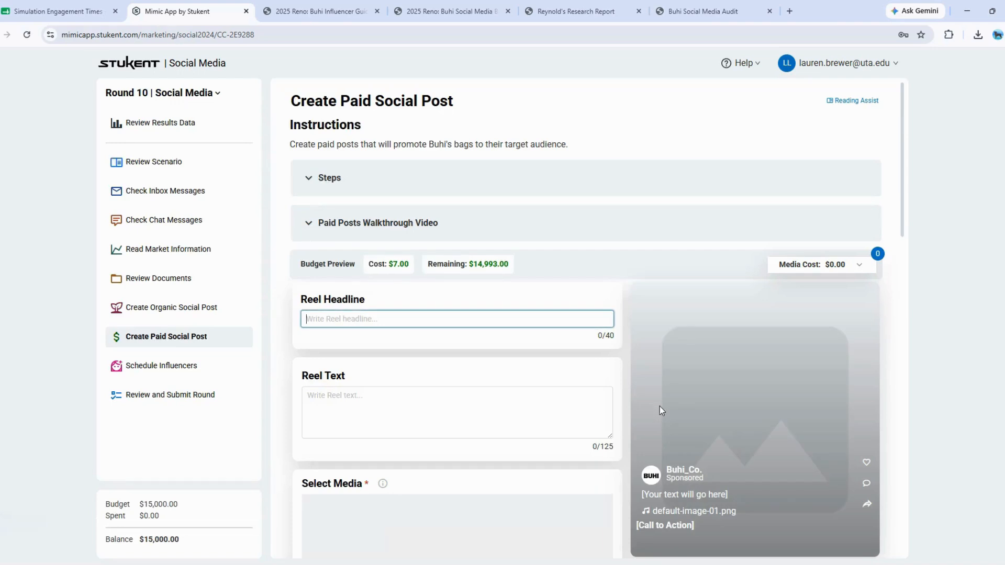
# Open the media selection for the Reel and check Up-and-Comer Raj's Messenger Bag interest keyword in the spreadsheet.
pyautogui.scroll(-5, 658, 403)
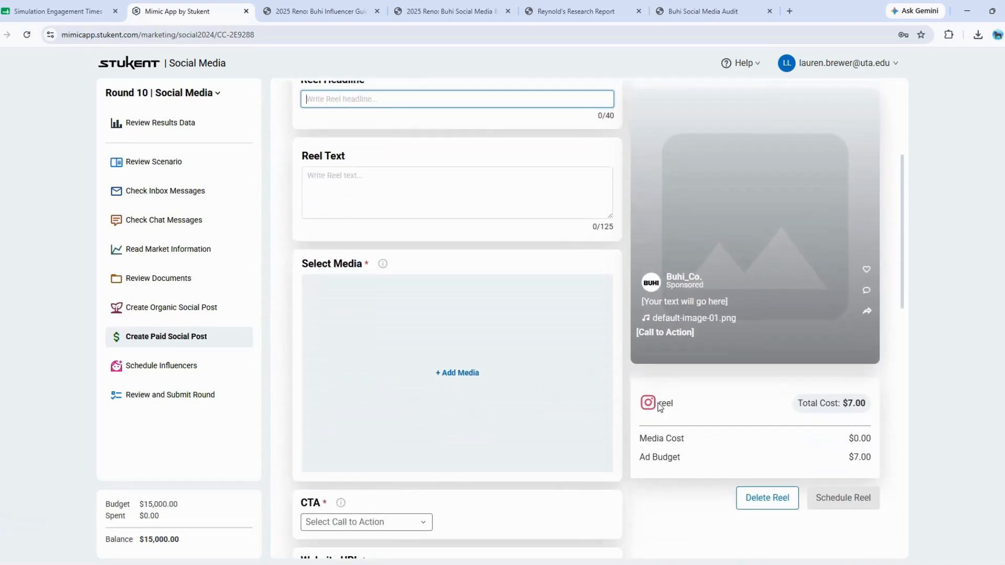
pyautogui.click(460, 320)
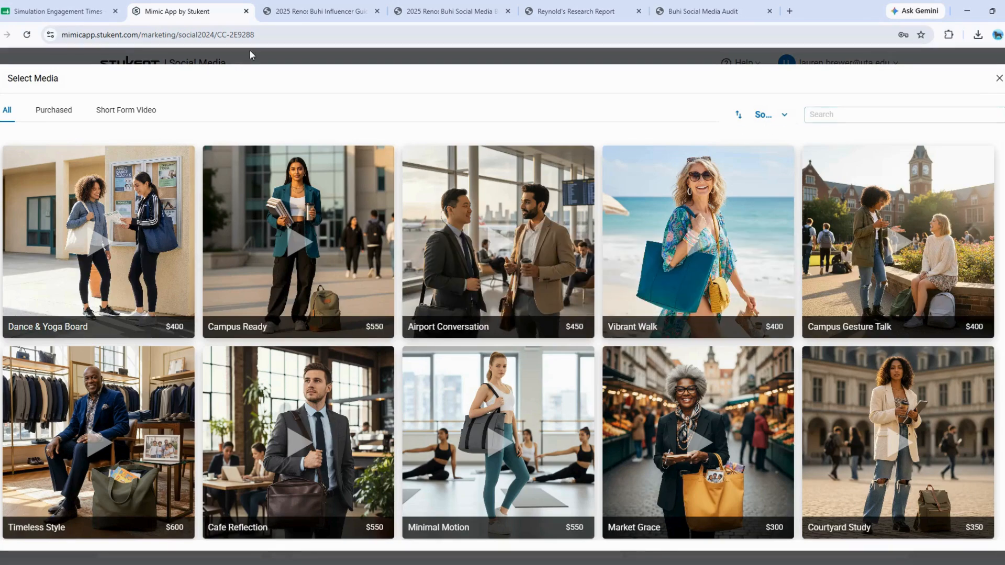
pyautogui.click(63, 10)
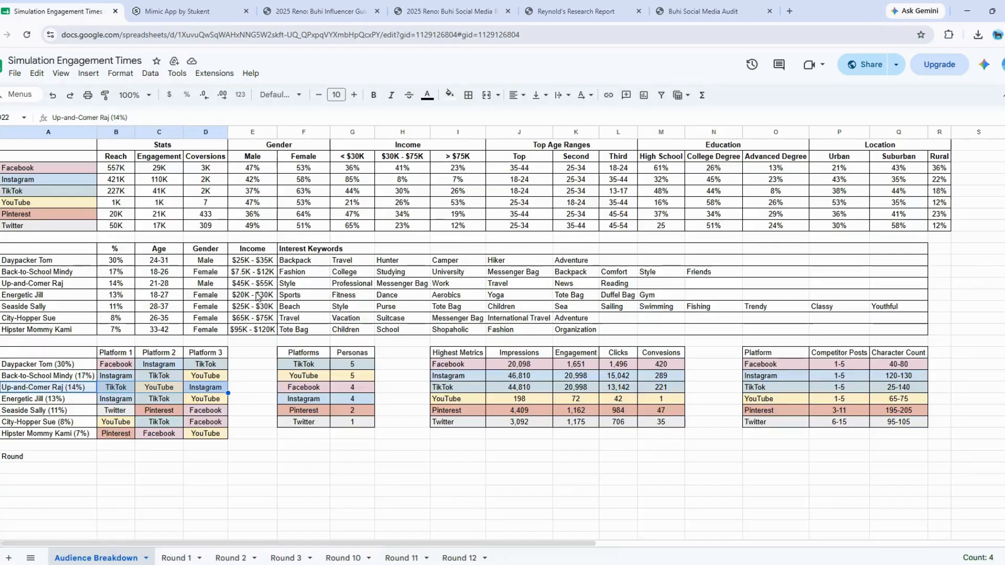
pyautogui.click(390, 287)
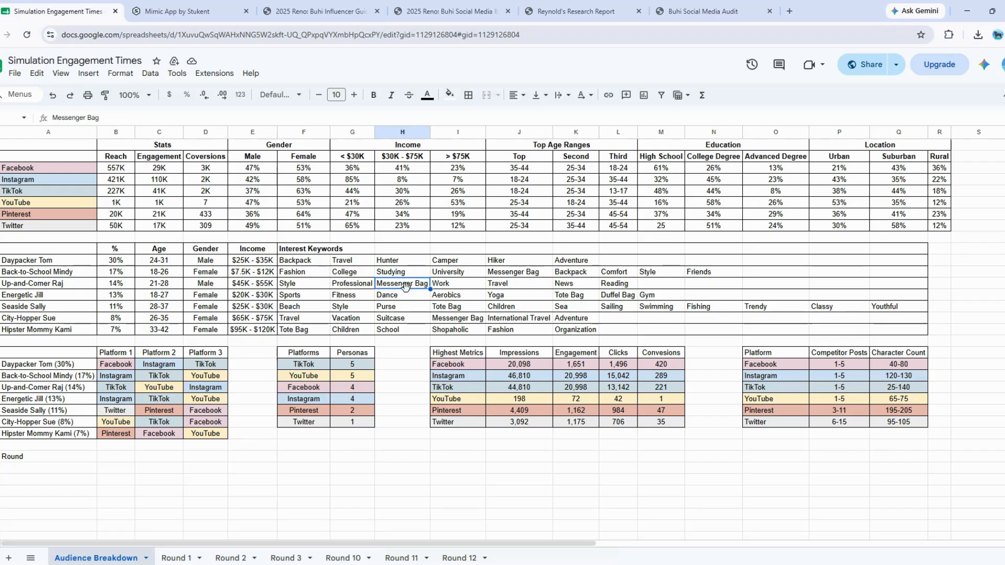
# Search the Reel's media library for "messenger" and select the Travel Pause video.
pyautogui.click(201, 11)
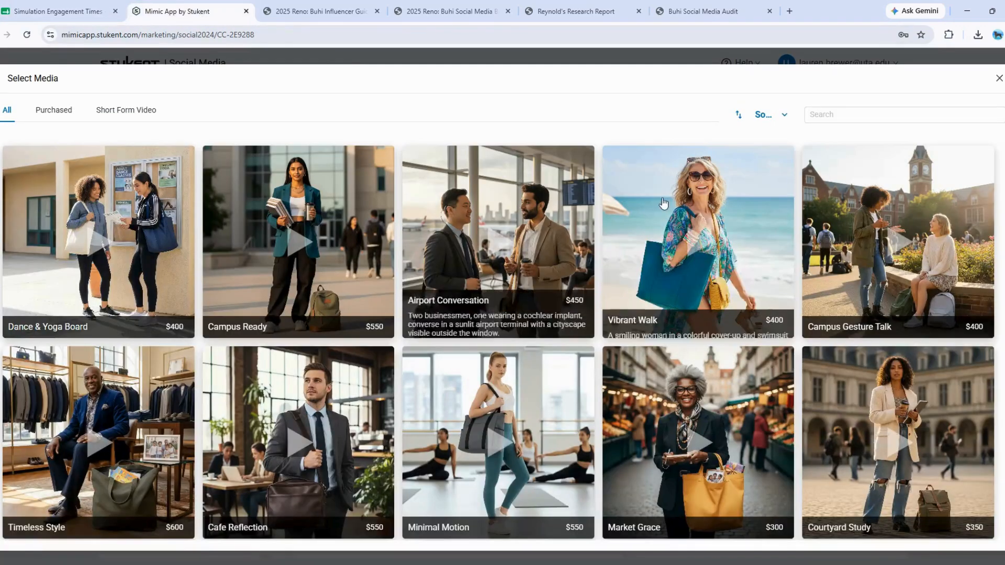
pyautogui.click(866, 119)
pyautogui.write('messenger')
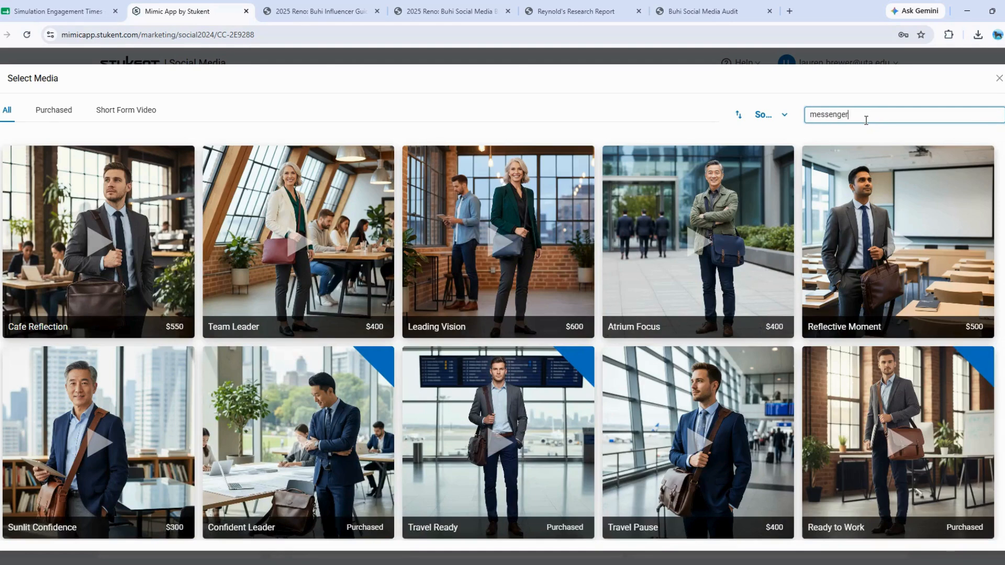
pyautogui.moveTo(712, 411)
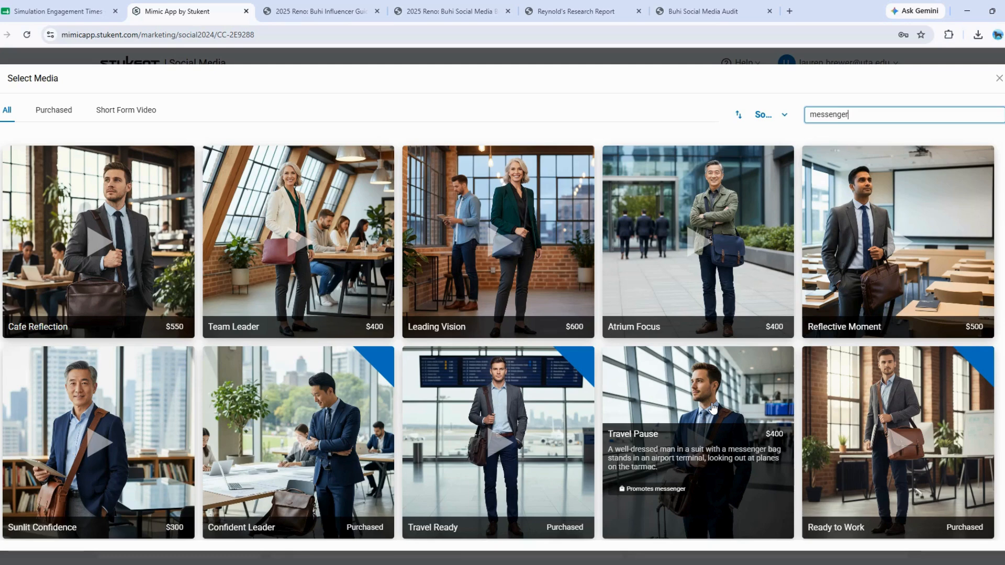
pyautogui.click(713, 408)
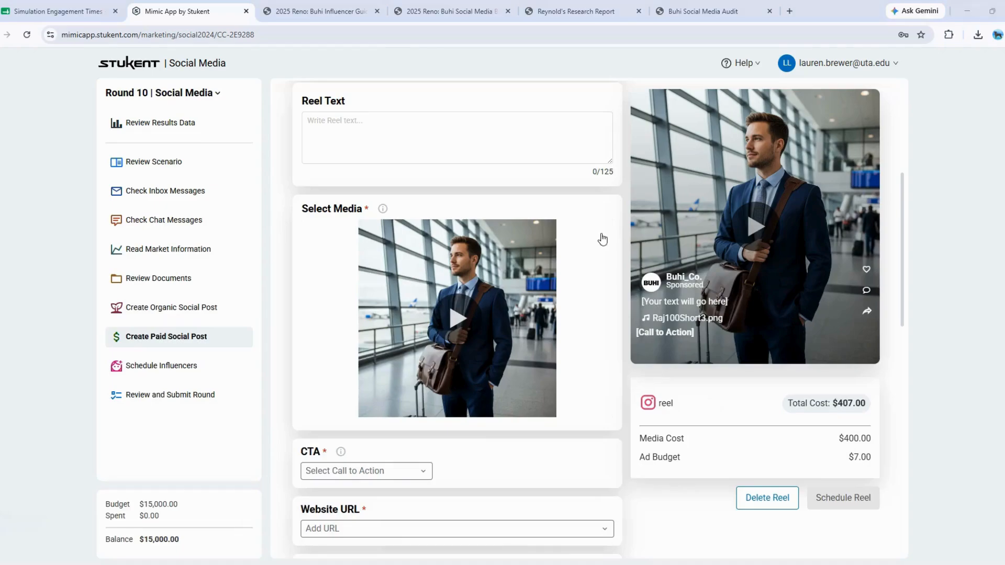
# Write the Reel text "Work smarter, travel lighter, and stay organized. See why professionals choose the Legacy Messenger.".
pyautogui.scroll(3, 599, 236)
pyautogui.click(328, 287)
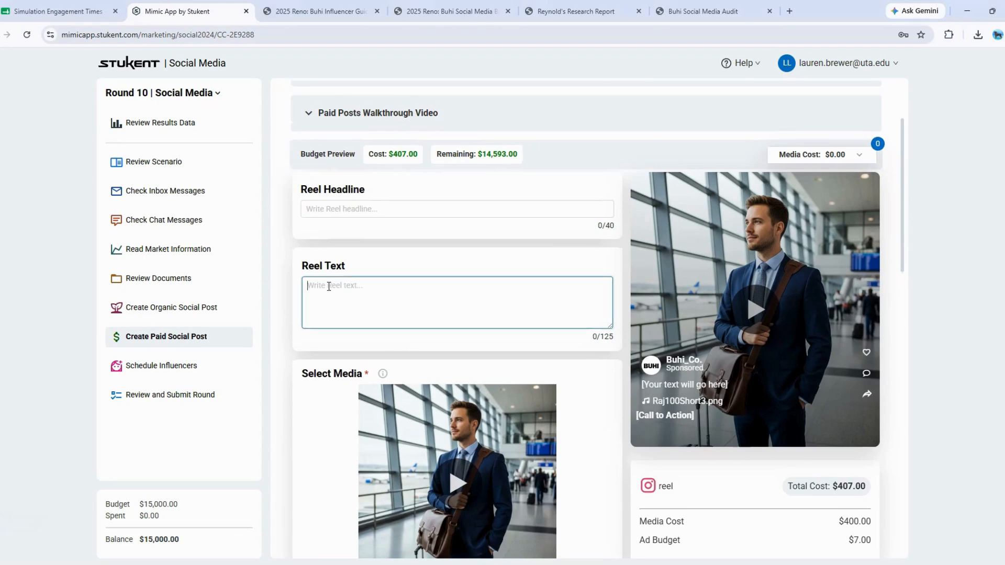
pyautogui.write('Work smarter, travel lighter, and stay organized. See why professionals choose the Legacy Messenger.')
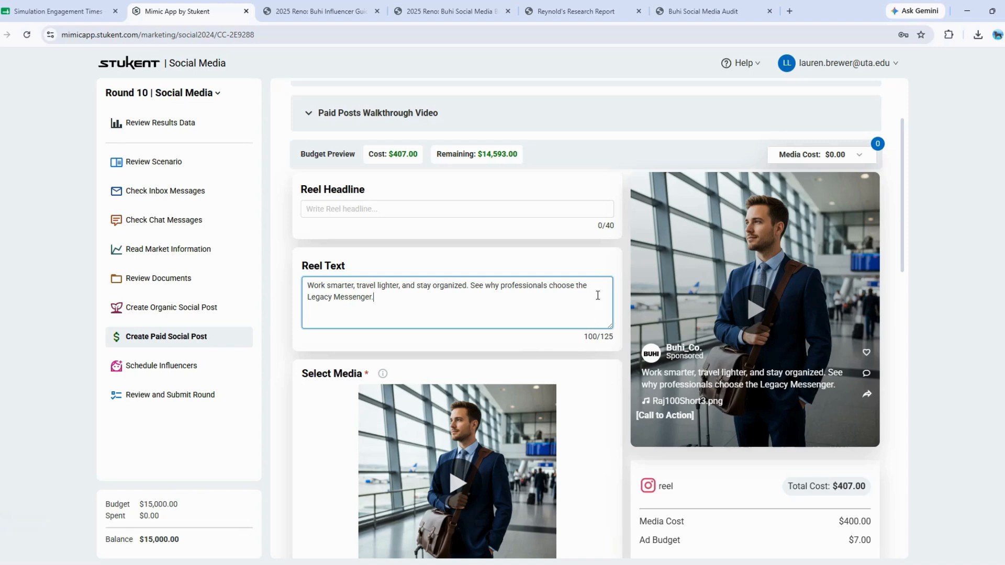
# Check the recommended character counts in the Buhi Social Media Audit and write the Reel headline "Ready for Your Next Move?".
pyautogui.click(681, 15)
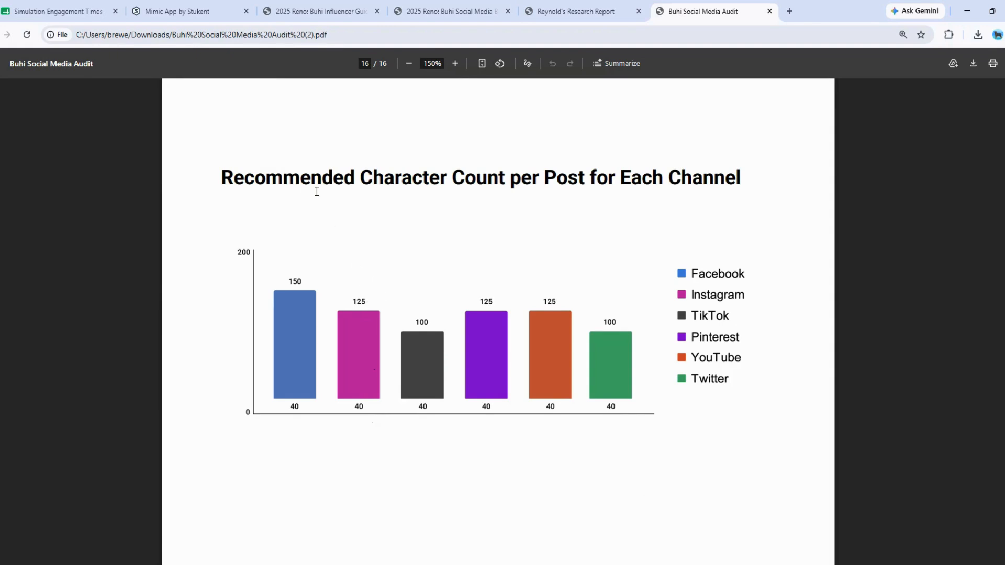
pyautogui.click(194, 11)
pyautogui.click(338, 209)
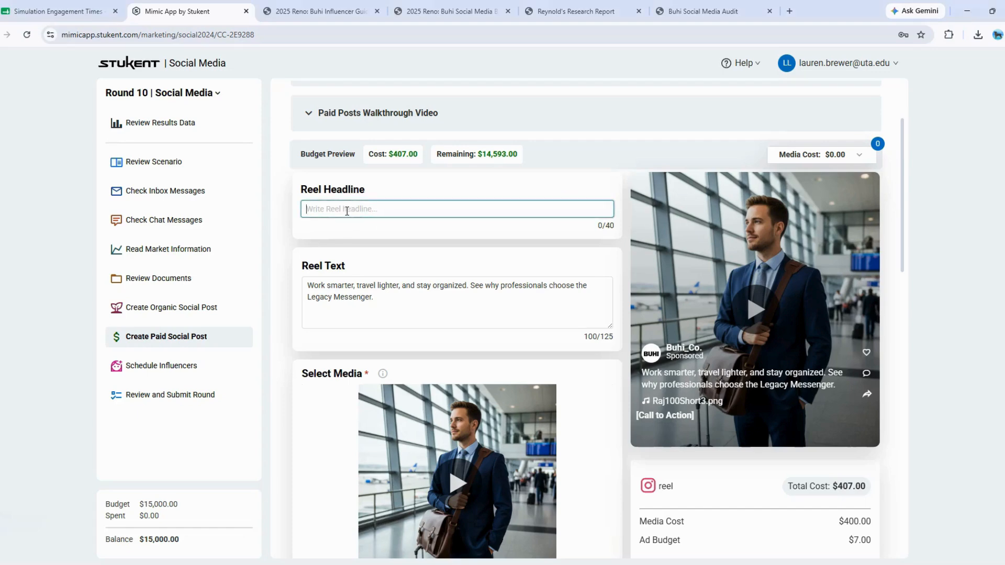
pyautogui.write('Ready for Your Next Move?')
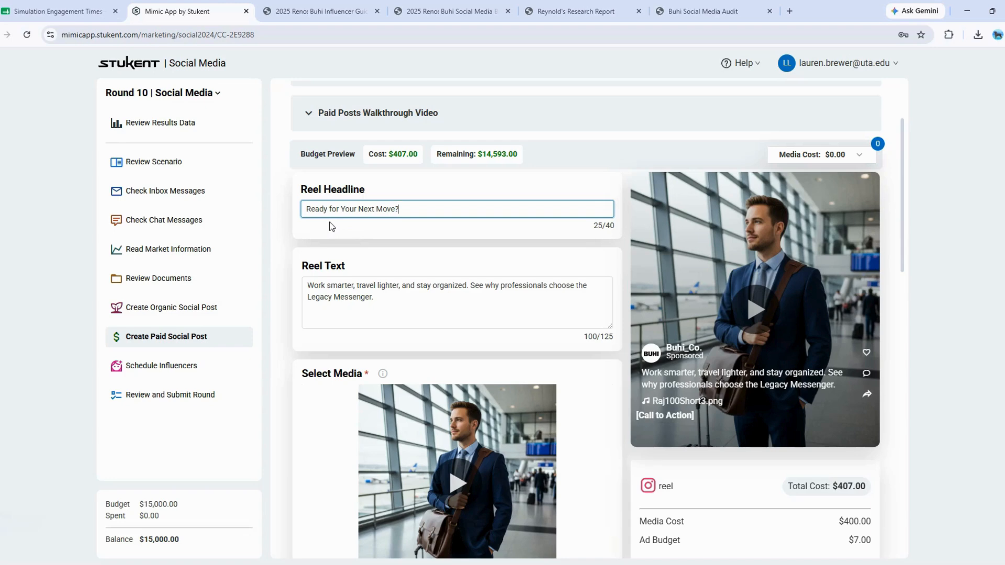
# Set the Reel's call to action to Shop Now.
pyautogui.scroll(-2, 318, 213)
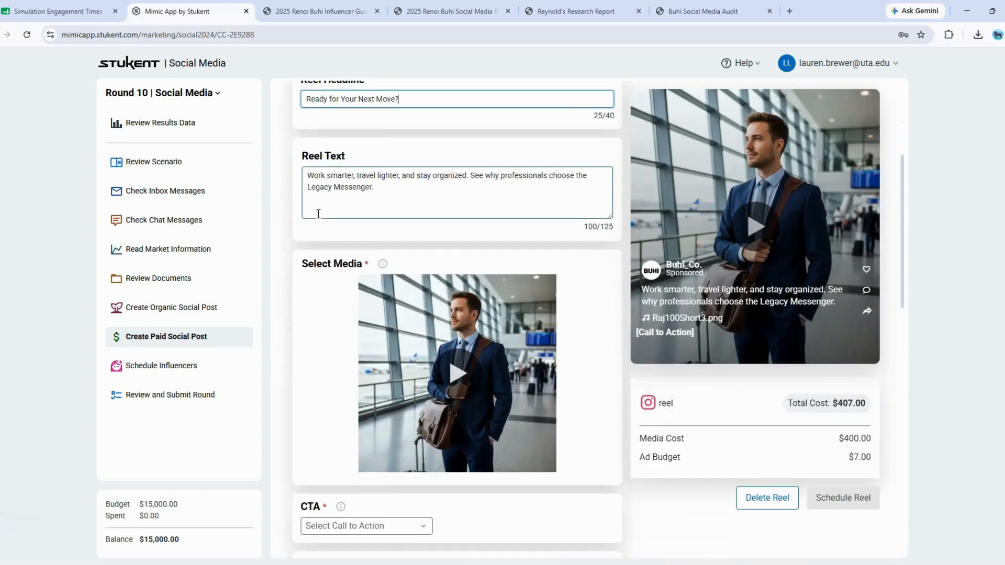
pyautogui.scroll(-2, 320, 217)
pyautogui.scroll(-2, 320, 219)
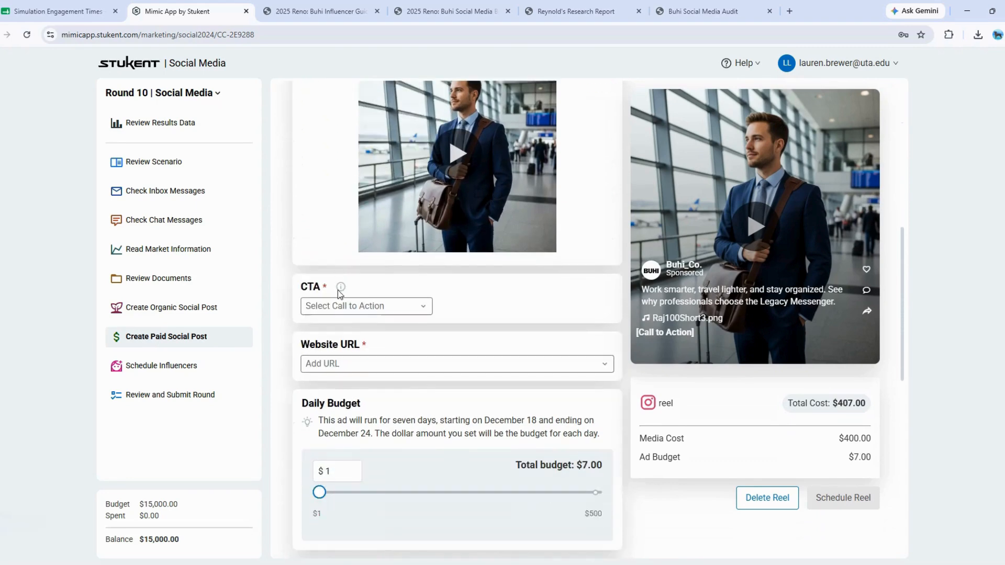
pyautogui.click(349, 309)
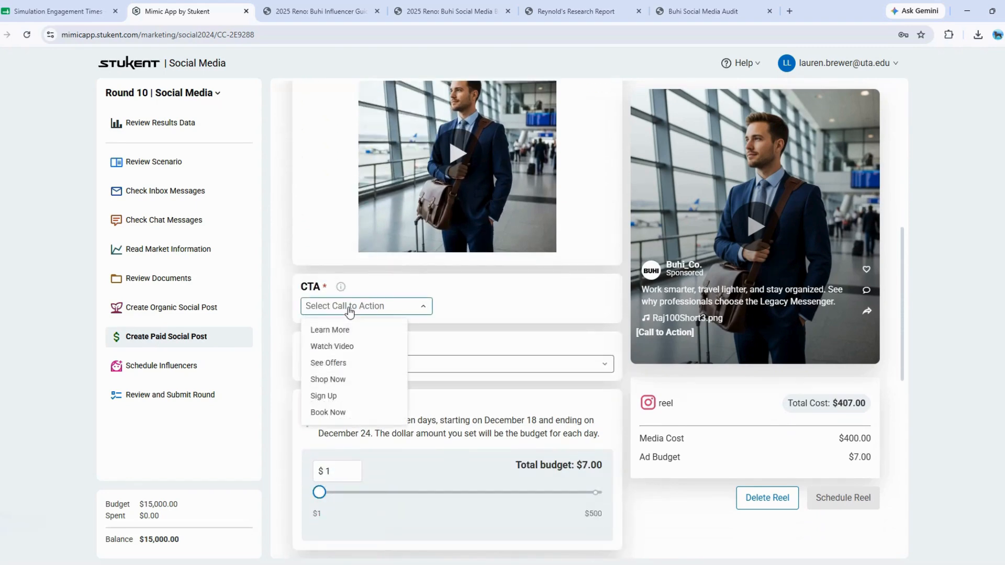
pyautogui.click(335, 380)
pyautogui.scroll(-1, 363, 322)
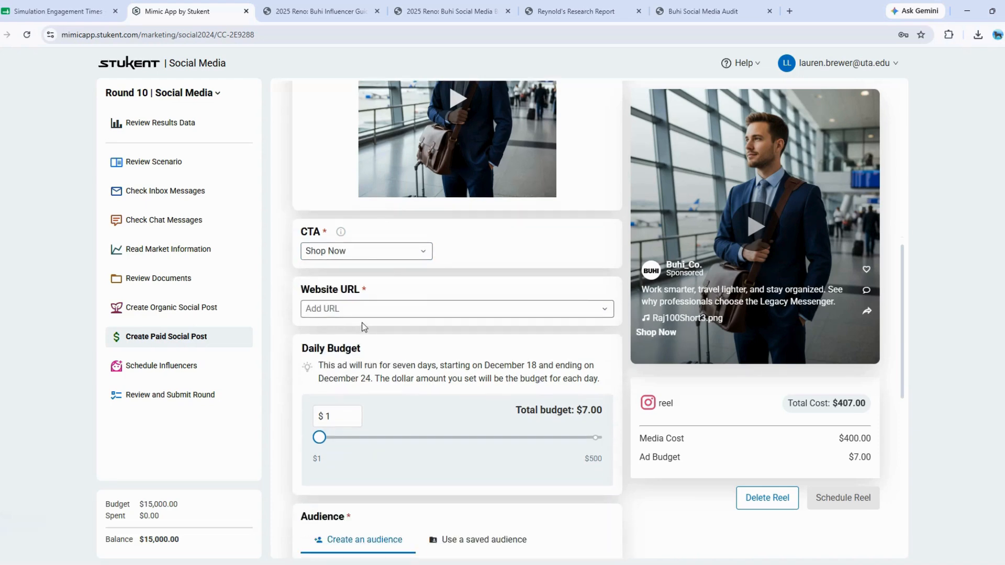
# Set the Reel's website URL to buhi.com/legacy/messenger-bag and its daily budget to $500.
pyautogui.scroll(5, 363, 317)
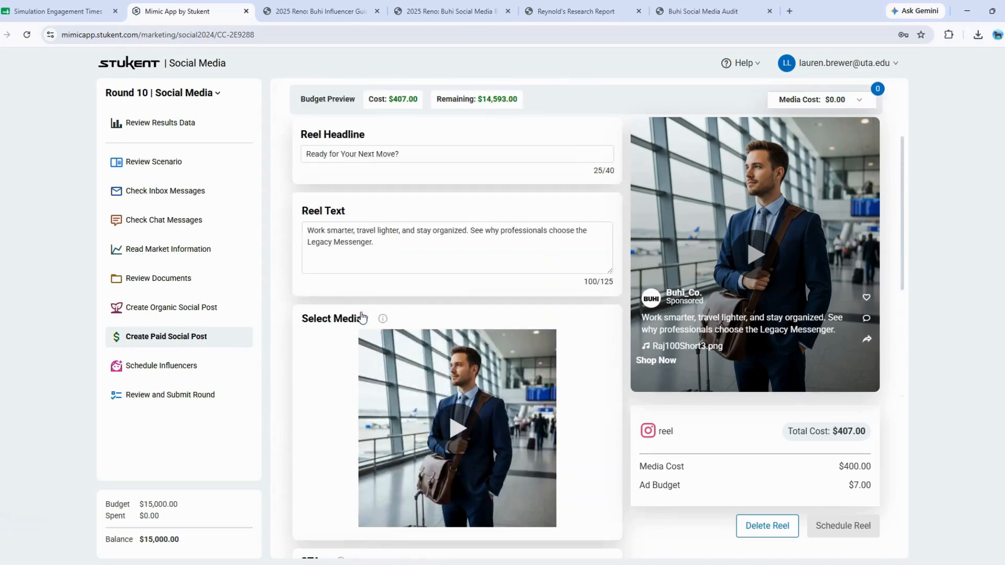
pyautogui.click(318, 252)
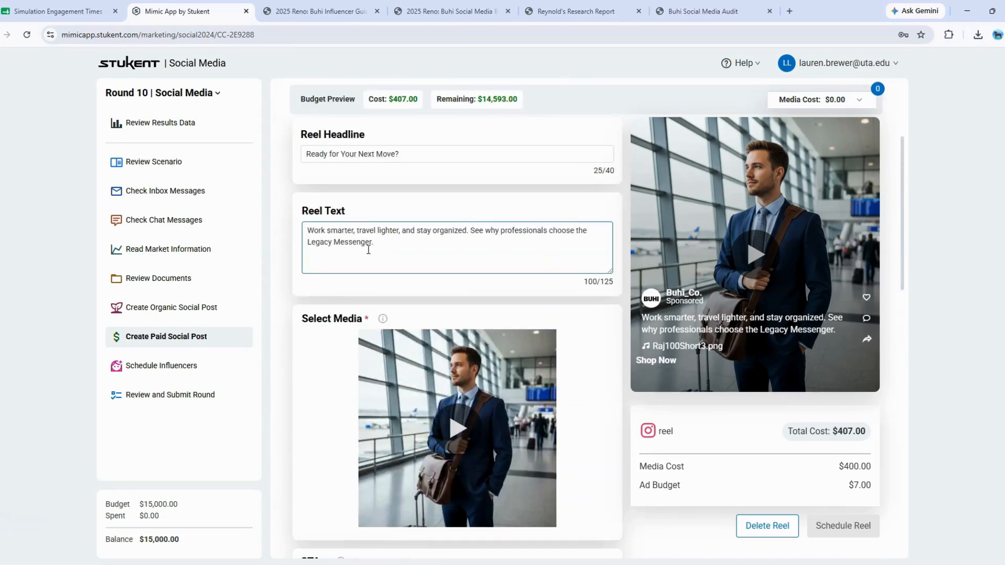
pyautogui.scroll(-7, 369, 251)
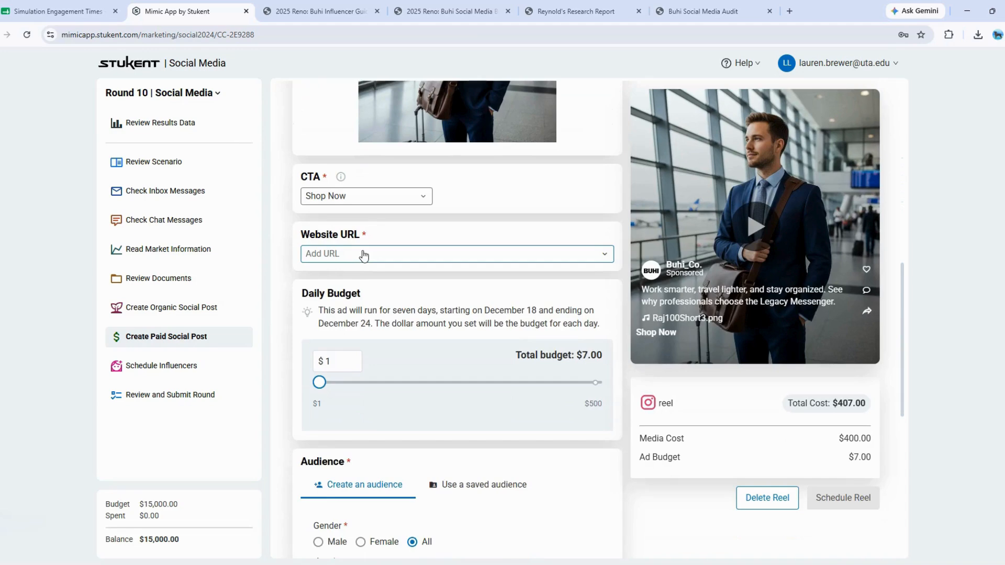
pyautogui.click(364, 259)
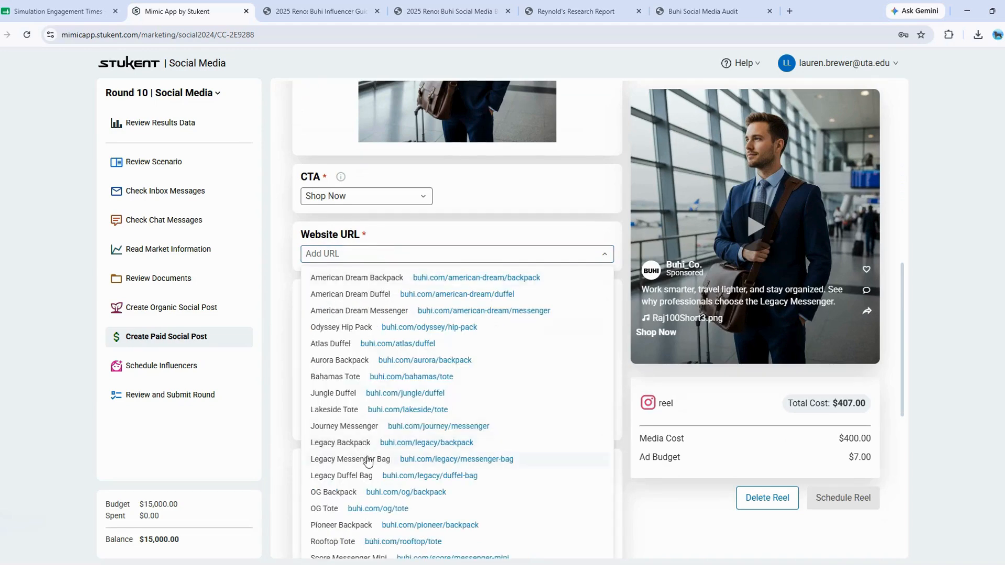
pyautogui.click(367, 459)
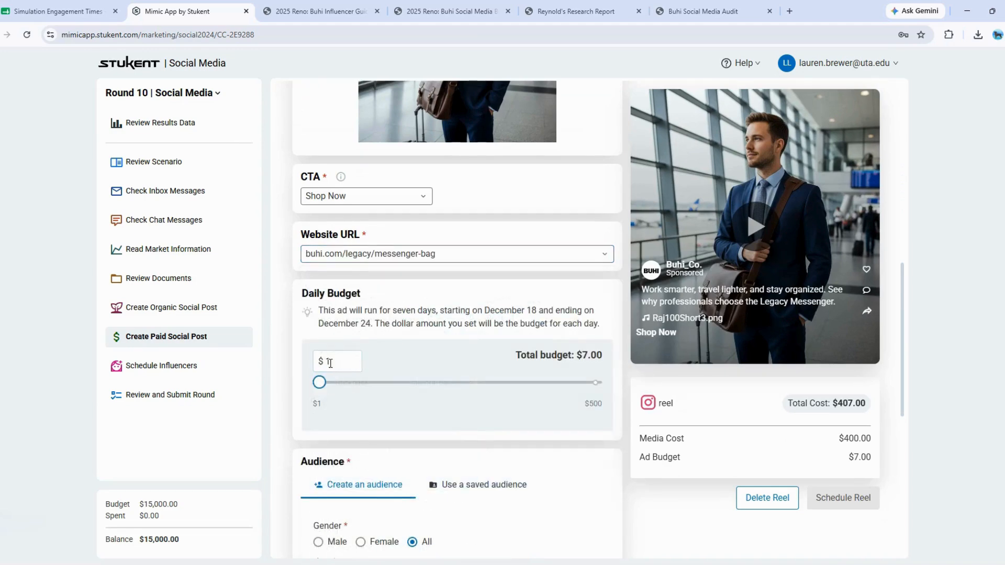
pyautogui.moveTo(321, 386); pyautogui.dragTo(613, 387)
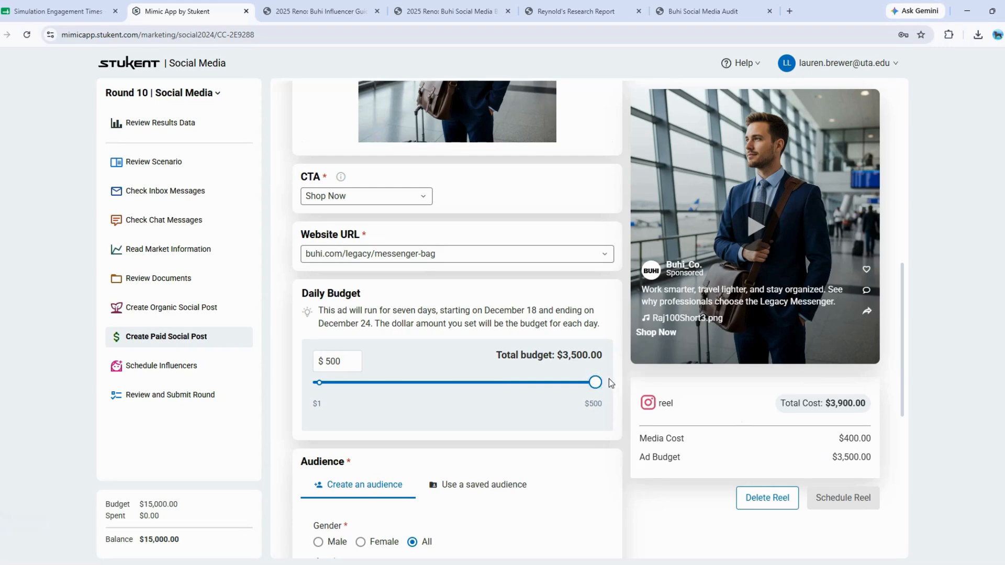
# Select the saved audience Up and Comer Raj for the Reel, checking the persona's age and gender against the Simulation Engagement Times spreadsheet.
pyautogui.scroll(-4, 608, 382)
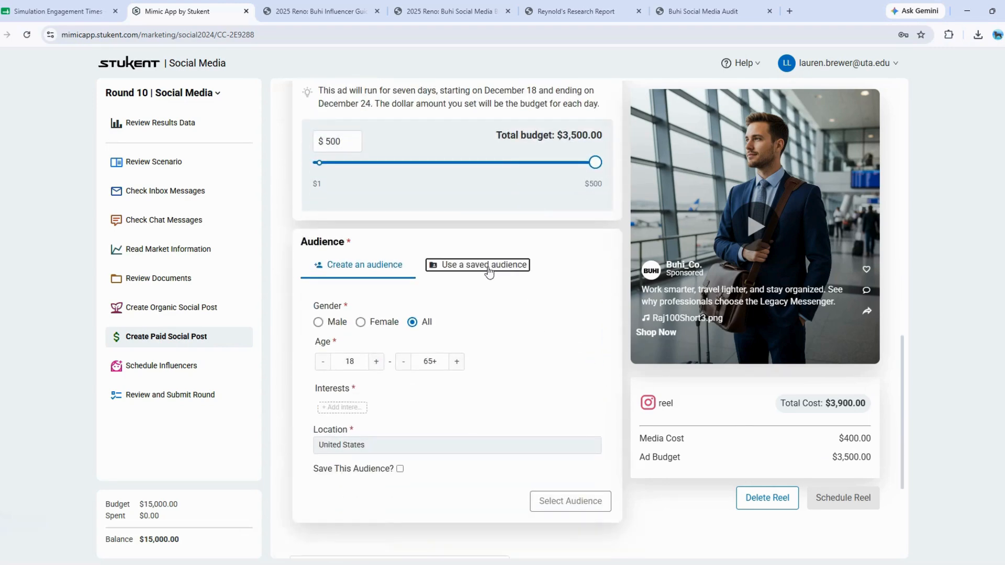
pyautogui.click(488, 267)
pyautogui.click(475, 296)
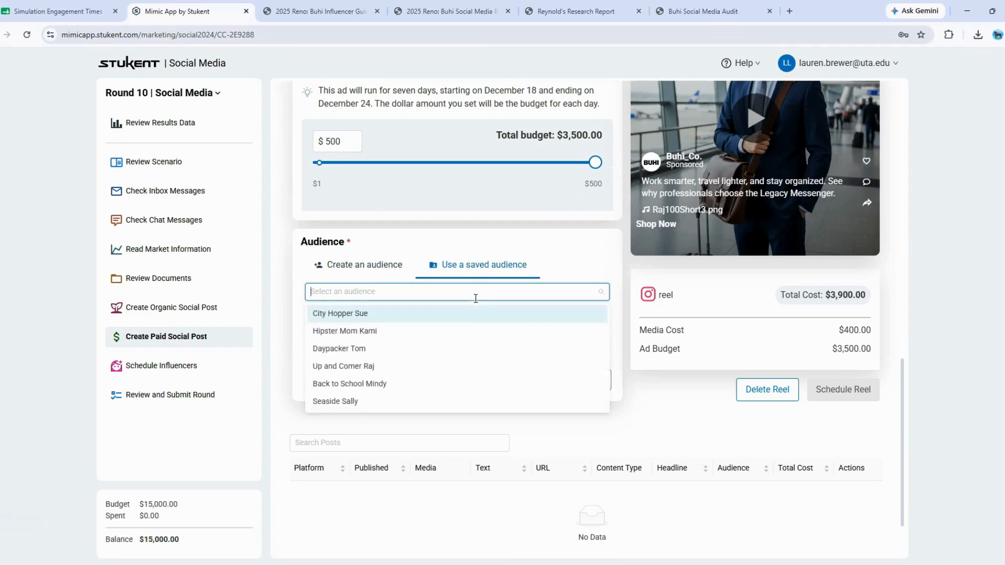
pyautogui.click(339, 368)
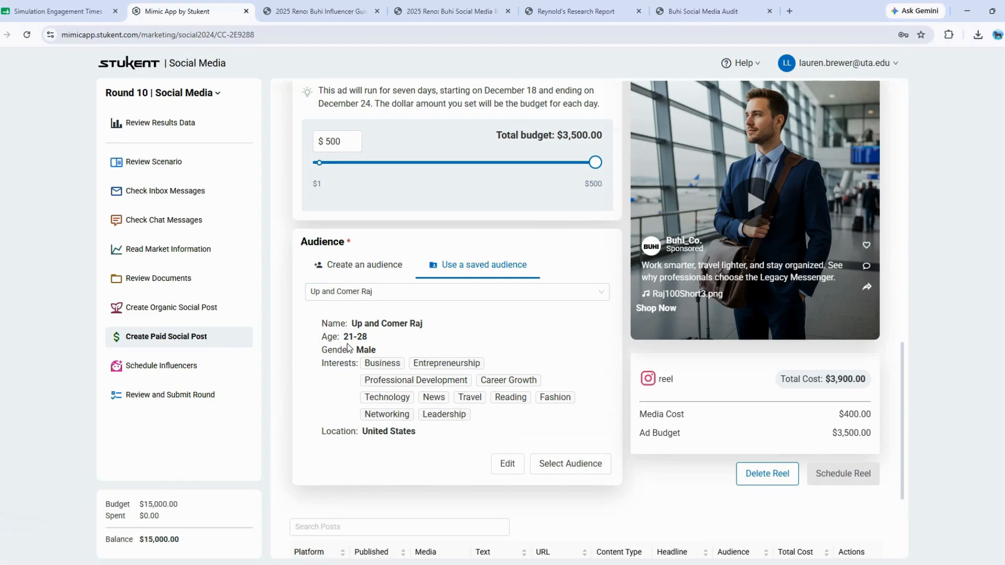
pyautogui.click(58, 11)
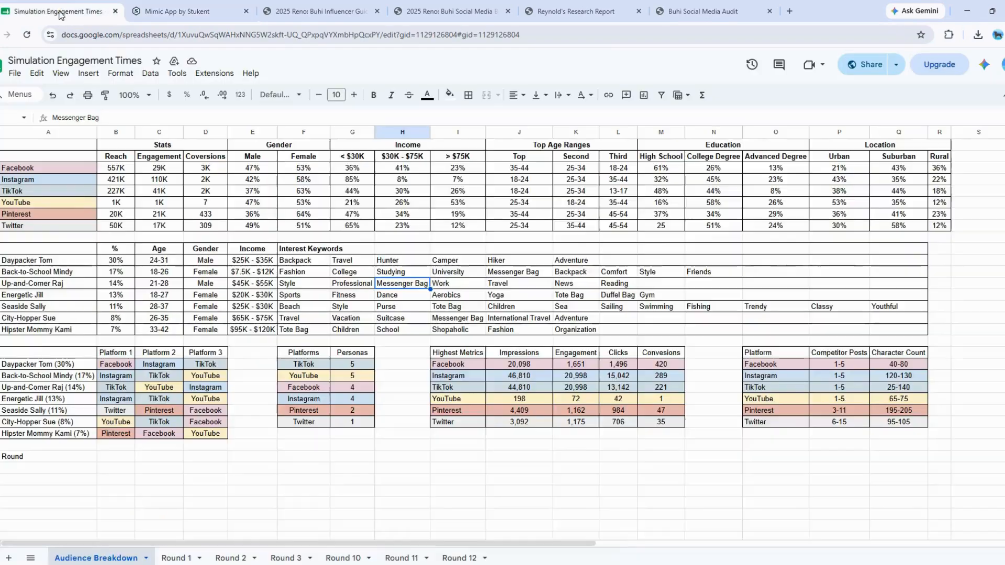
pyautogui.click(158, 285)
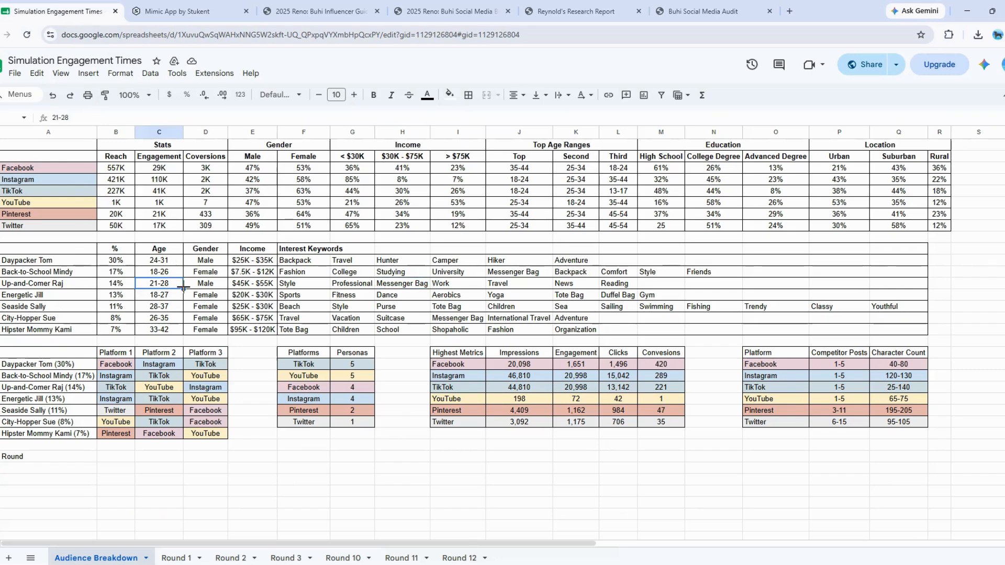
pyautogui.click(206, 13)
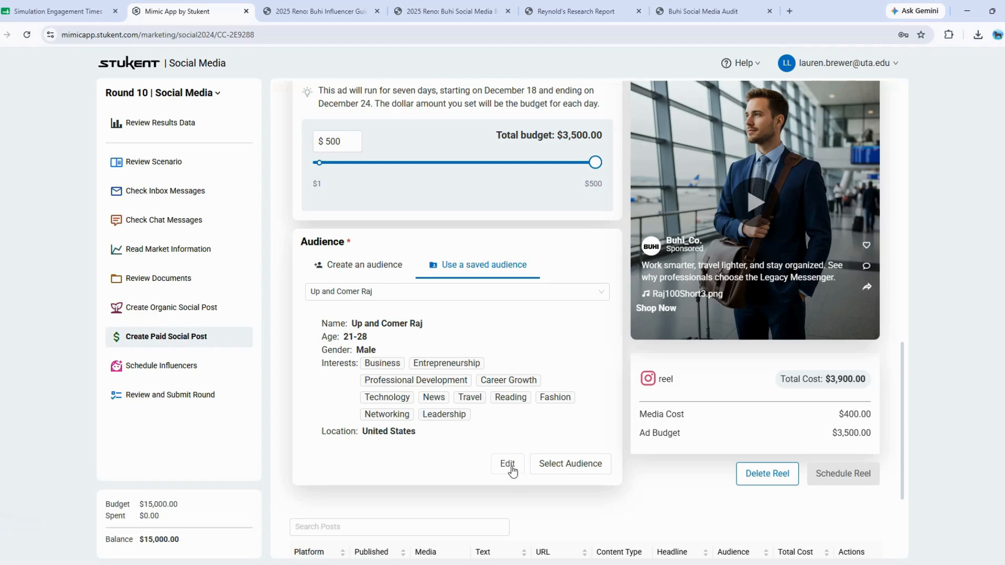
pyautogui.click(560, 463)
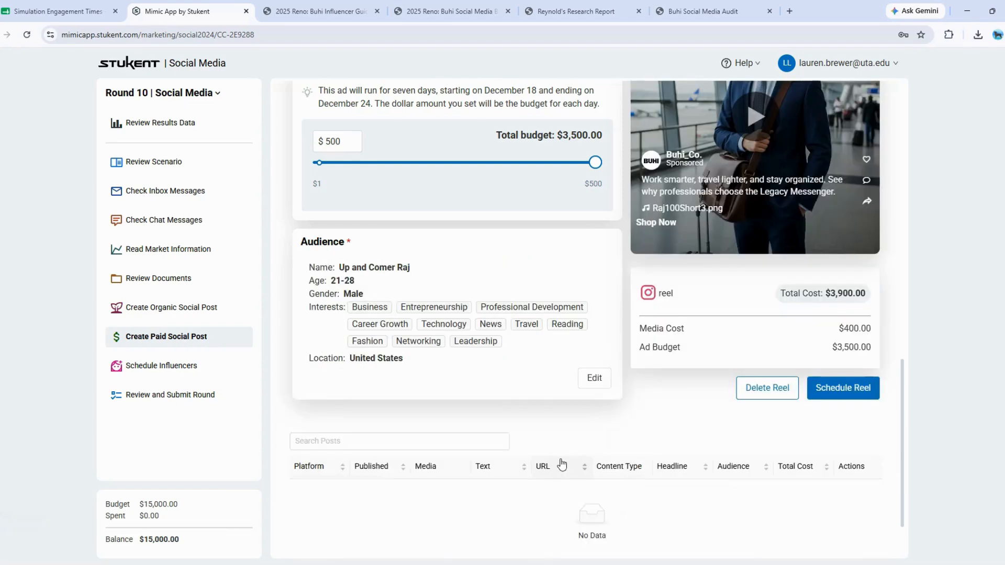
# Review the completed Reel's content, budget and audience, and schedule it.
pyautogui.scroll(5, 565, 400)
pyautogui.scroll(10, 564, 400)
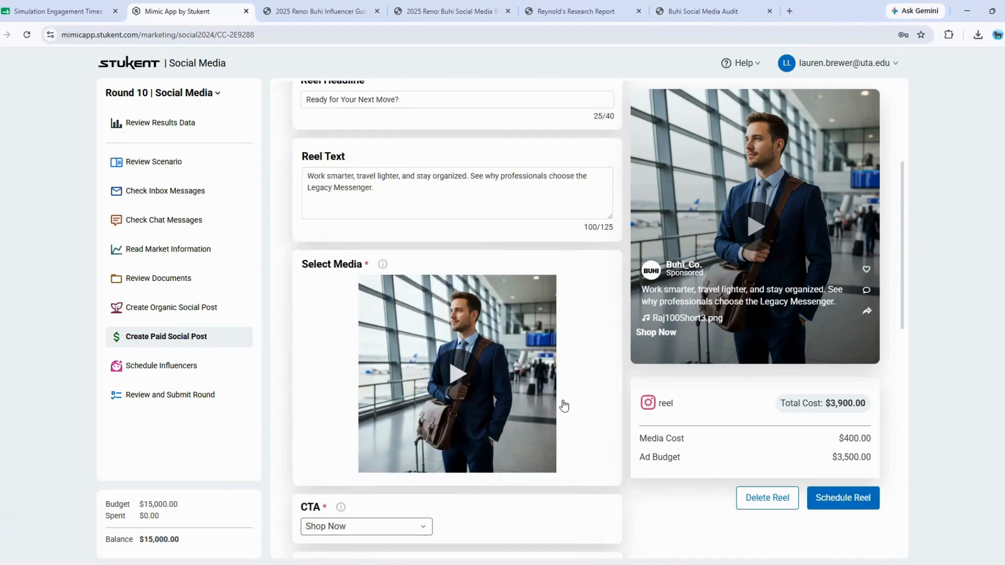
pyautogui.scroll(-4, 563, 400)
pyautogui.scroll(-9, 562, 400)
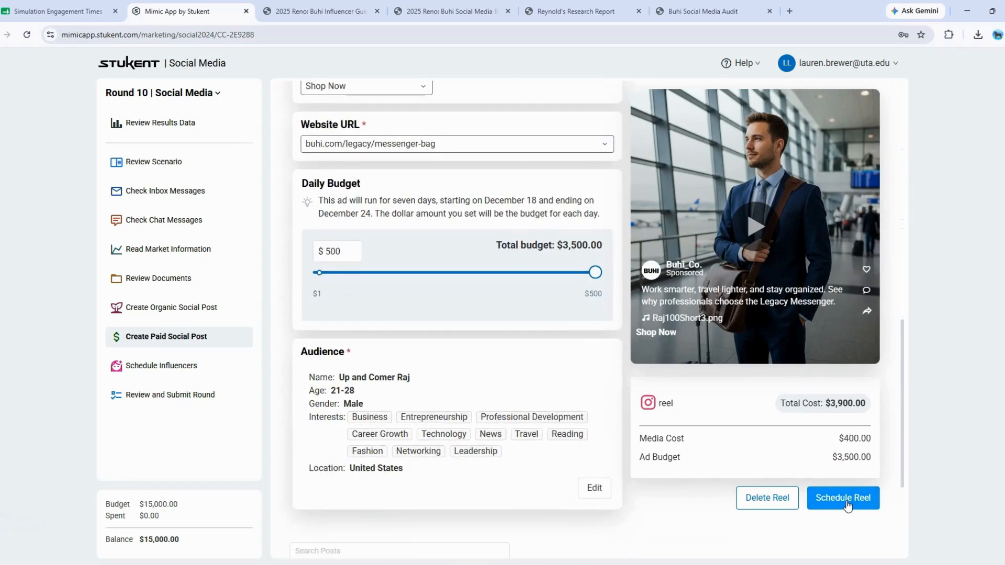
pyautogui.click(843, 498)
pyautogui.scroll(-2, 836, 453)
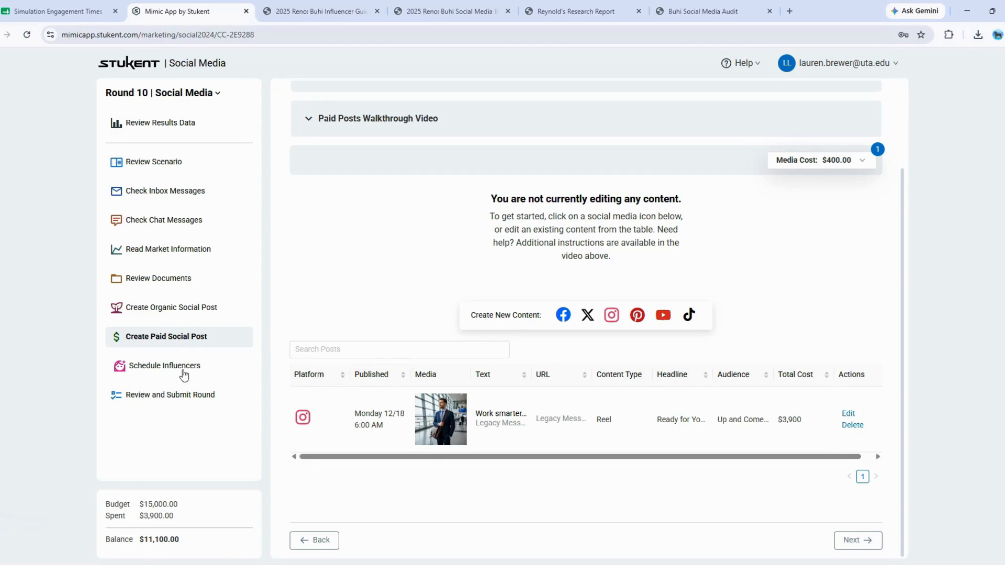
# Review the previously scheduled influencers in the Schedule Influencers section, comparing their niches, packages, costs and follower numbers.
pyautogui.click(157, 366)
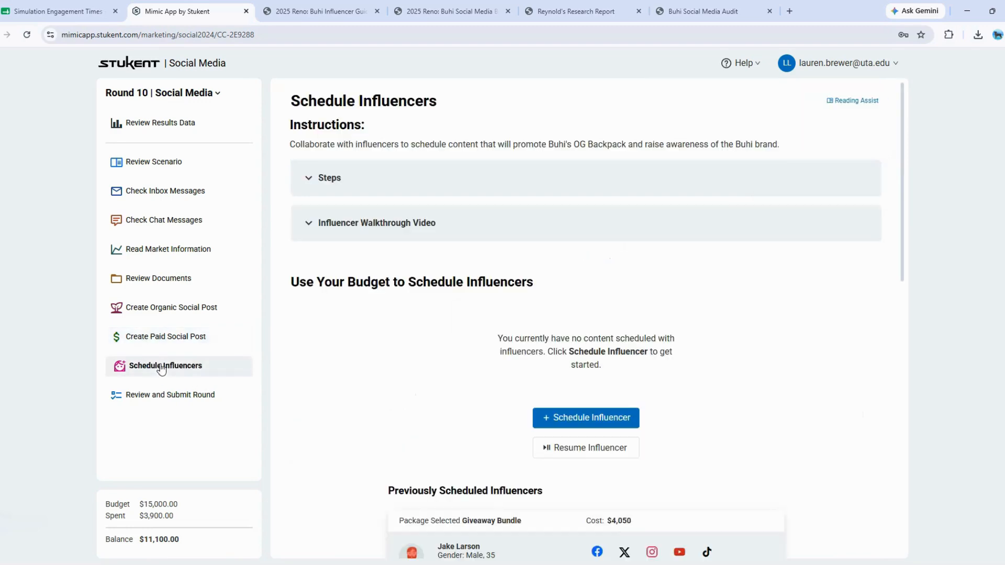
pyautogui.scroll(-7, 437, 355)
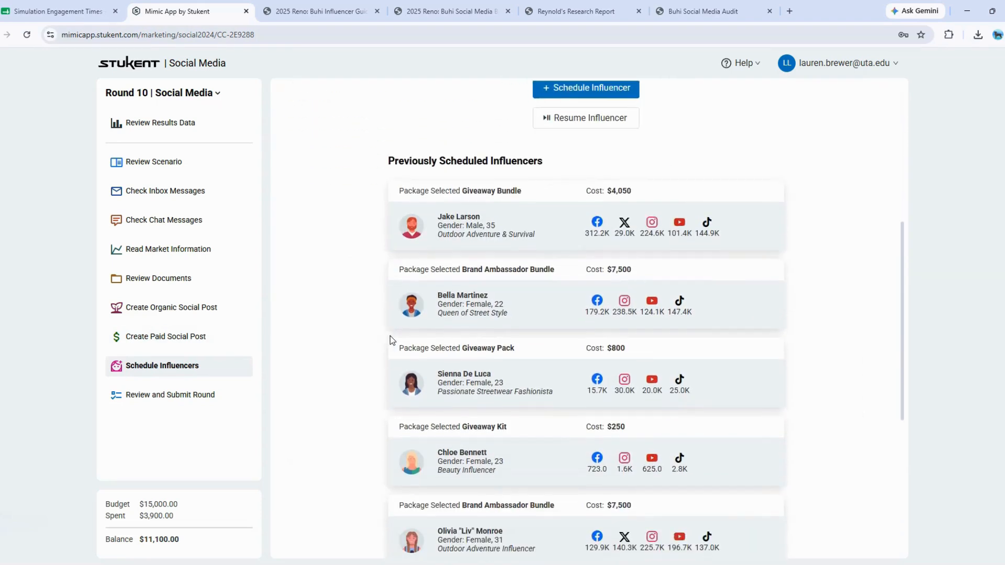
pyautogui.scroll(-1, 390, 335)
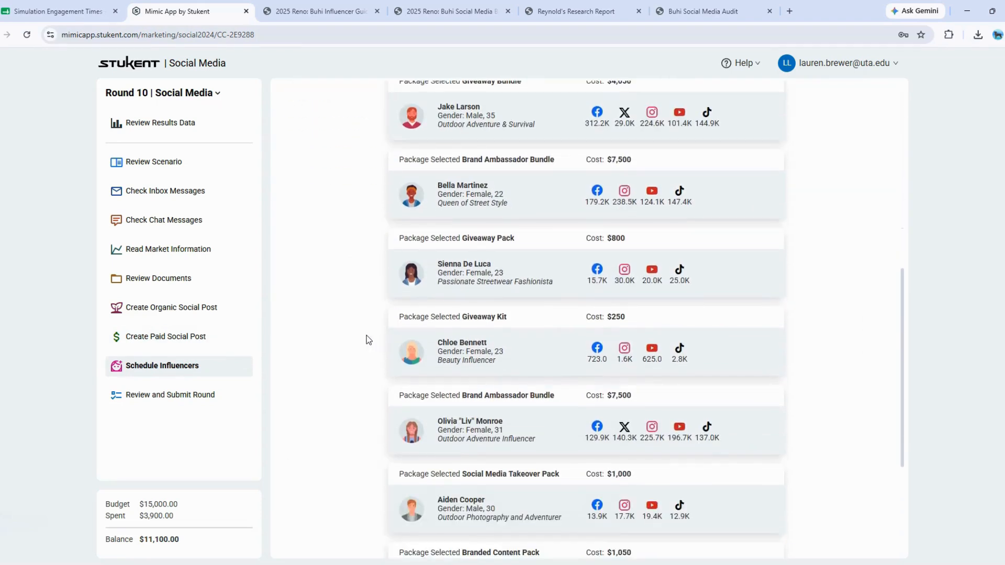
pyautogui.scroll(1, 368, 340)
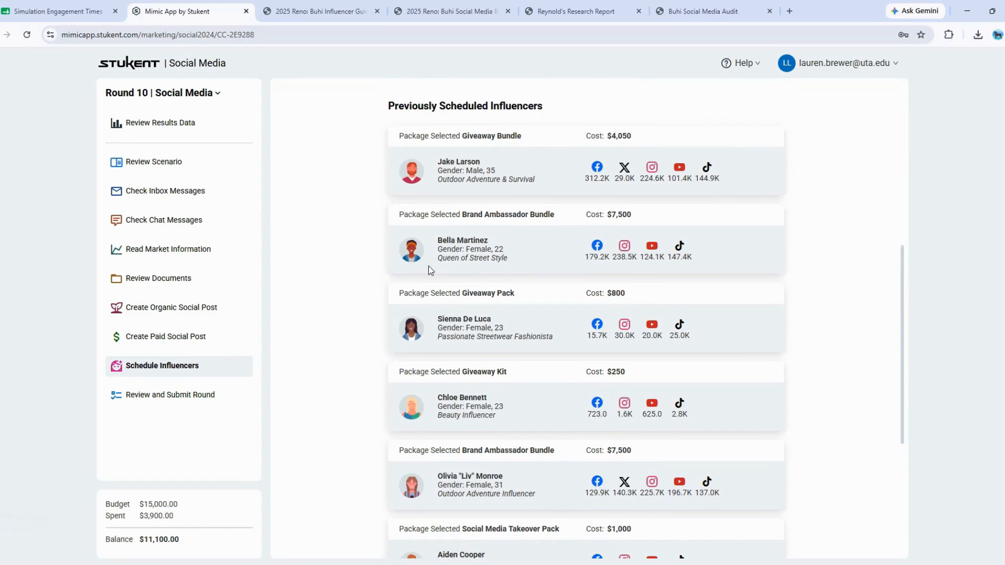
pyautogui.scroll(-3, 428, 270)
pyautogui.scroll(2, 431, 275)
pyautogui.moveTo(425, 424); pyautogui.dragTo(519, 433)
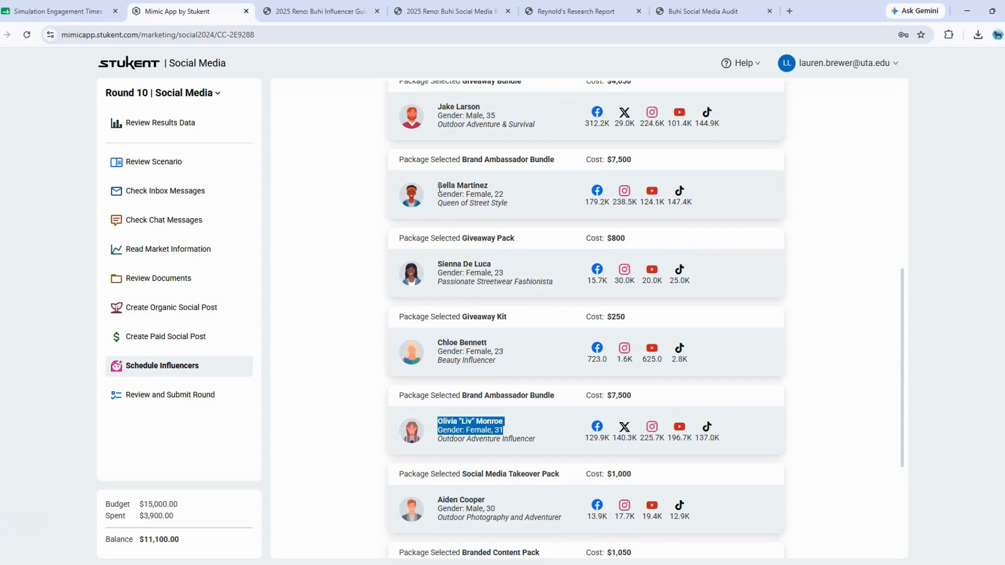
pyautogui.moveTo(437, 185); pyautogui.dragTo(502, 188)
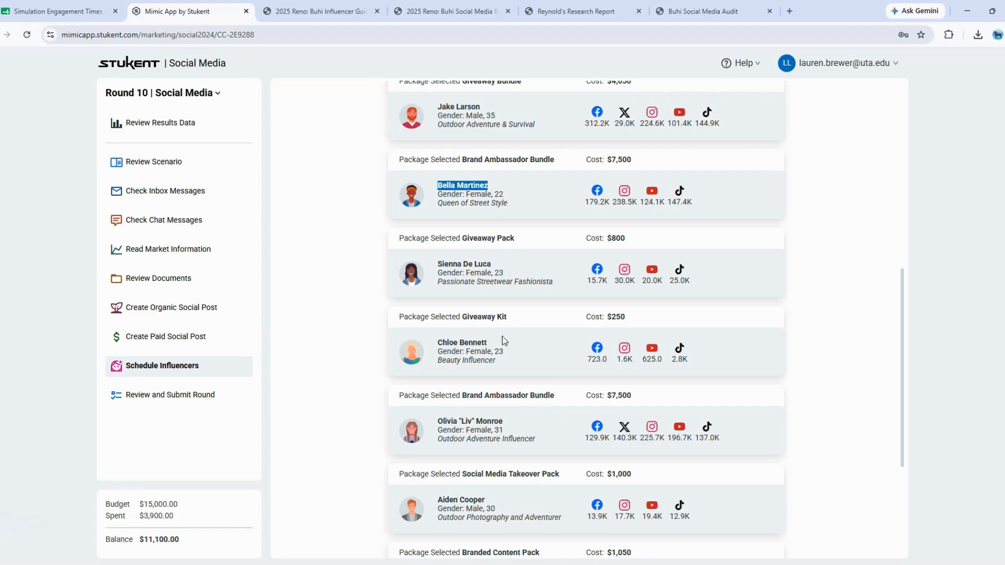
pyautogui.scroll(1, 519, 384)
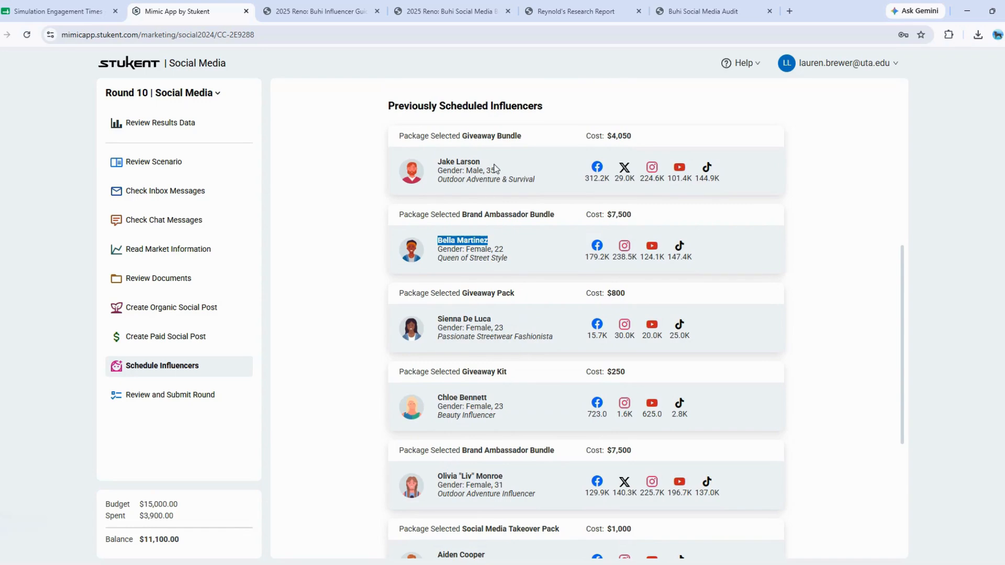
pyautogui.moveTo(461, 137); pyautogui.dragTo(528, 142)
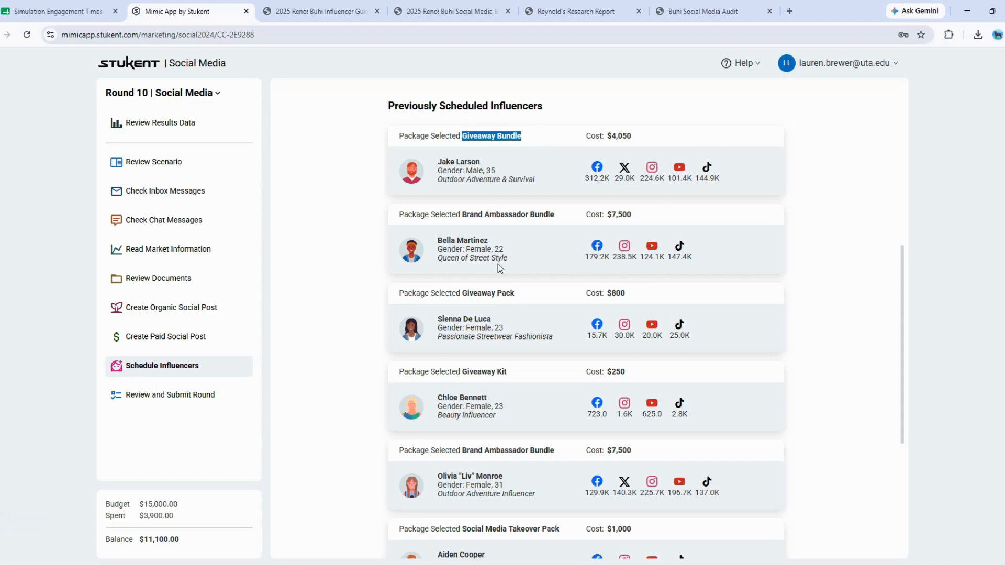
# Start scheduling an influencer and check the Professional Bodybuilder's audience metrics and package costs against the round's budget.
pyautogui.scroll(5, 506, 310)
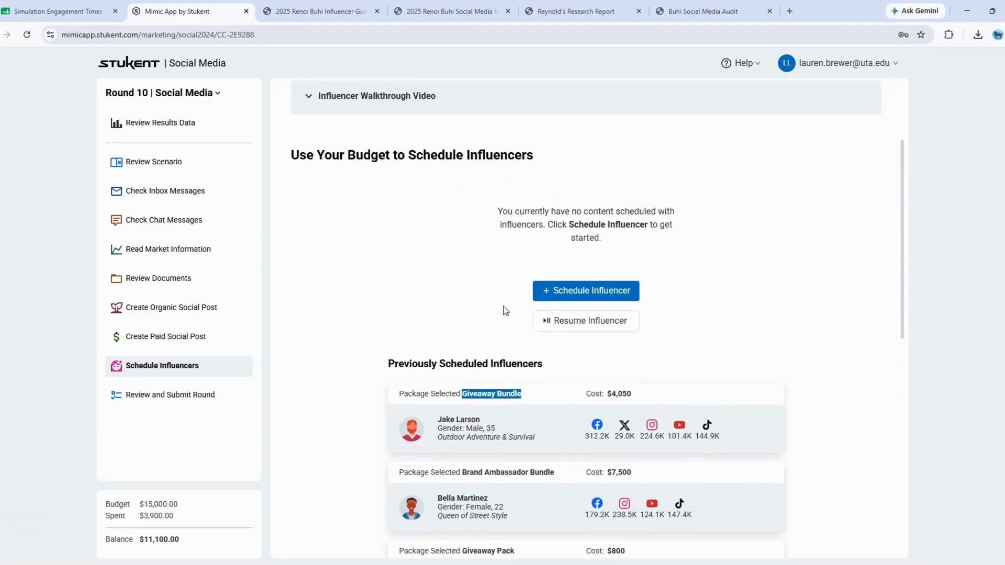
pyautogui.click(584, 308)
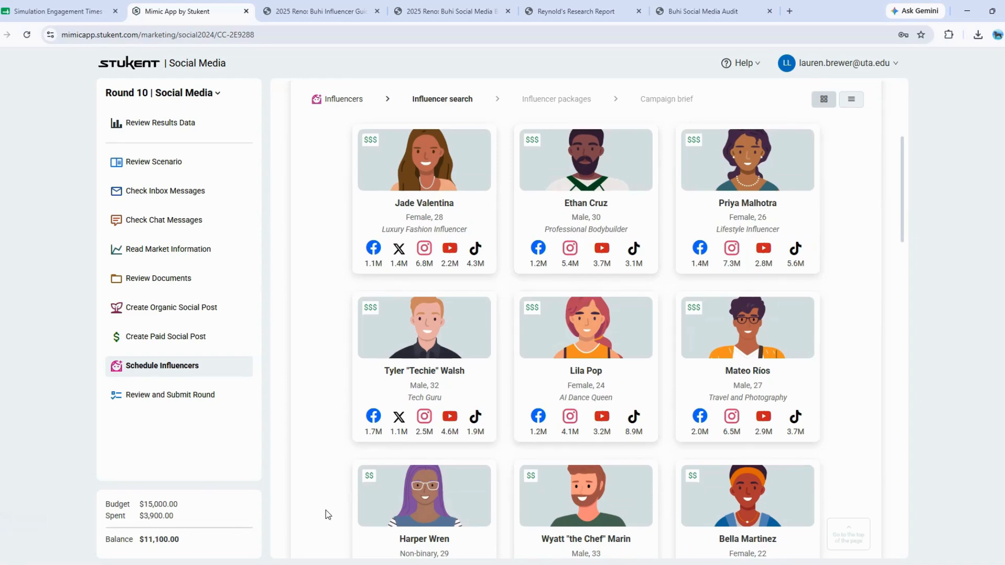
pyautogui.click(593, 181)
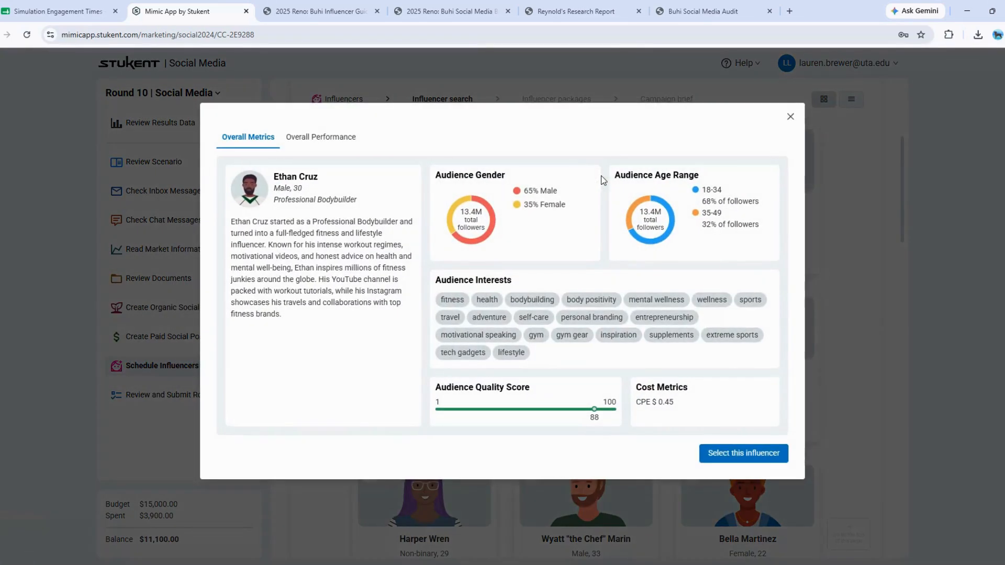
pyautogui.click(733, 457)
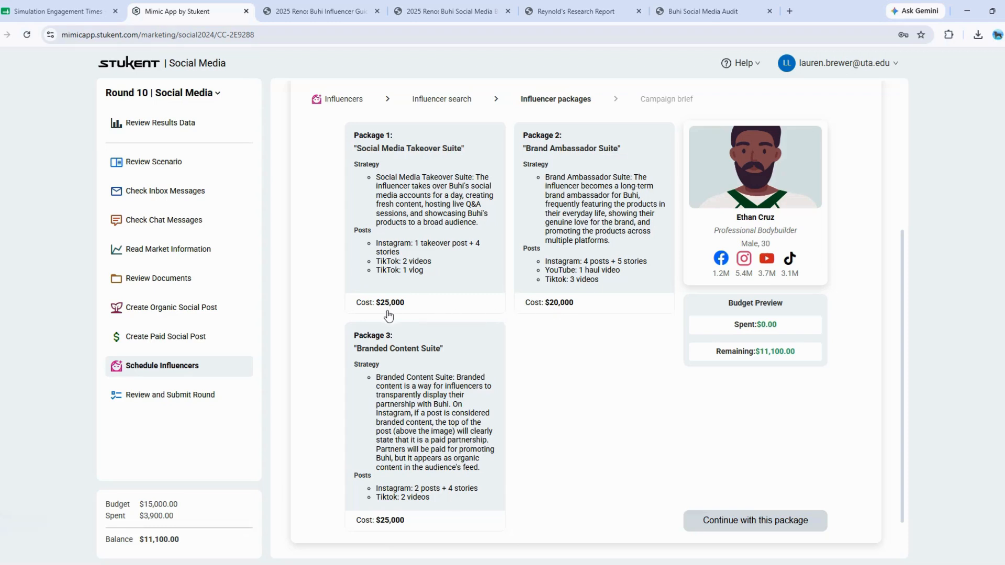
pyautogui.moveTo(145, 503); pyautogui.dragTo(176, 505)
pyautogui.click(183, 504)
# Return to the influencer search and compare the mid-priced influencers by niche and follower numbers.
pyautogui.click(446, 100)
pyautogui.scroll(-5, 500, 217)
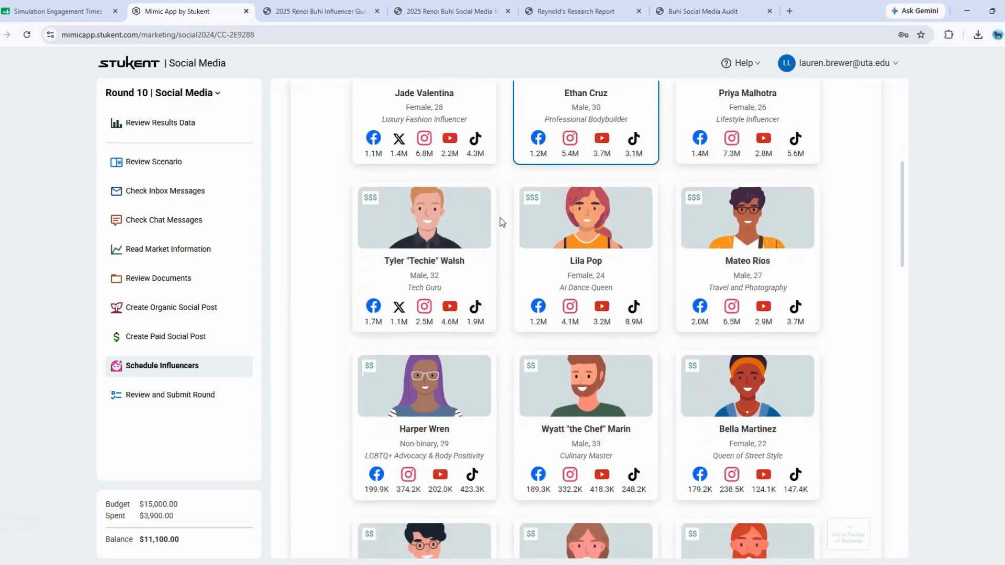
pyautogui.scroll(-1, 501, 217)
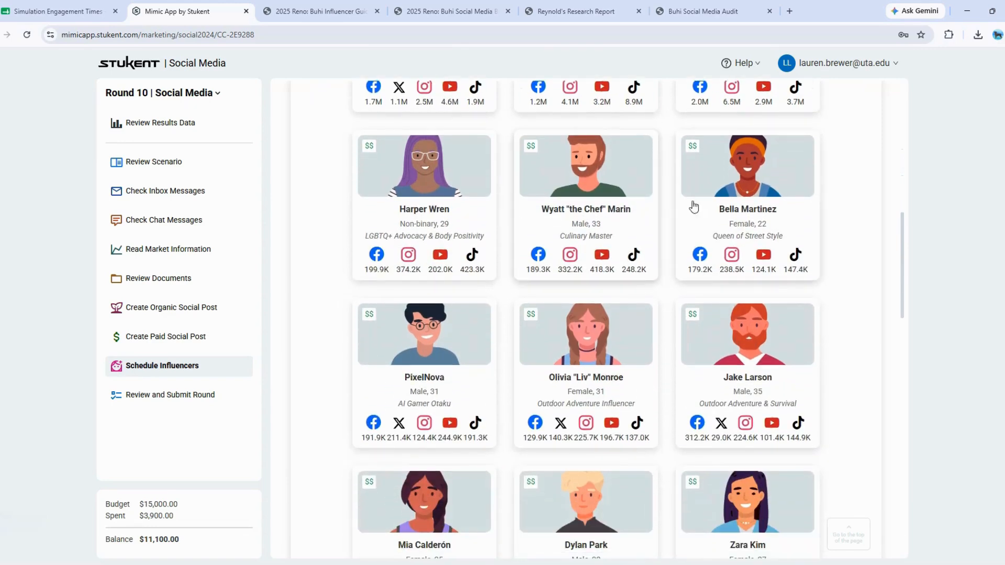
pyautogui.moveTo(902, 224); pyautogui.dragTo(900, 231)
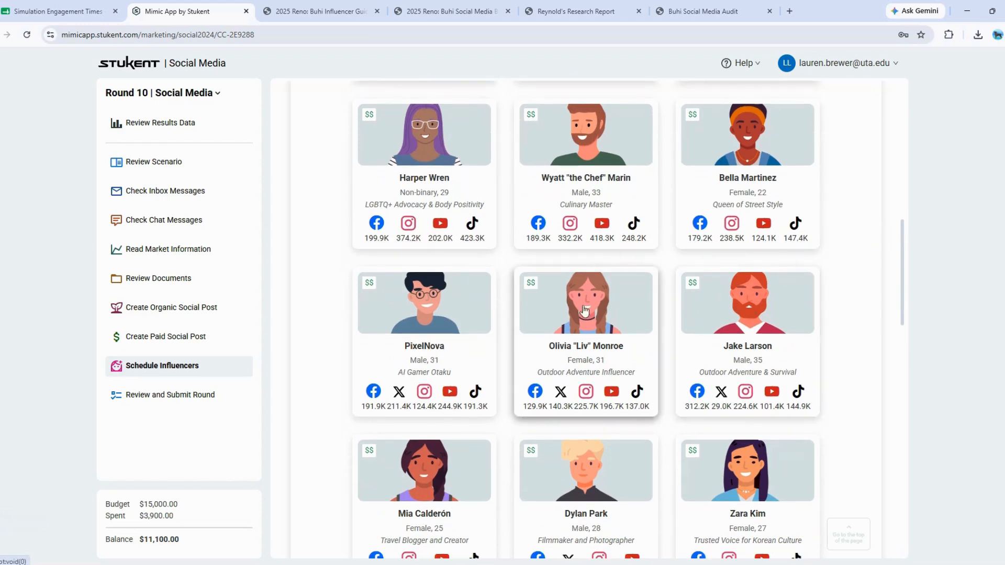
# Check the scenario's assignments for the product the influencers have to promote.
pyautogui.click(162, 164)
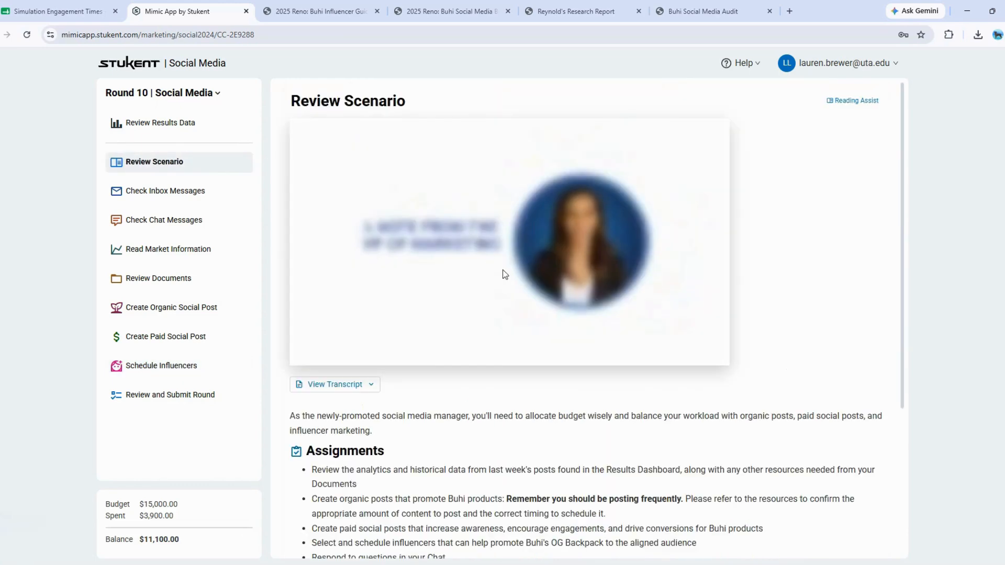
pyautogui.scroll(-3, 497, 267)
pyautogui.scroll(-1, 523, 314)
pyautogui.moveTo(527, 328); pyautogui.dragTo(609, 328)
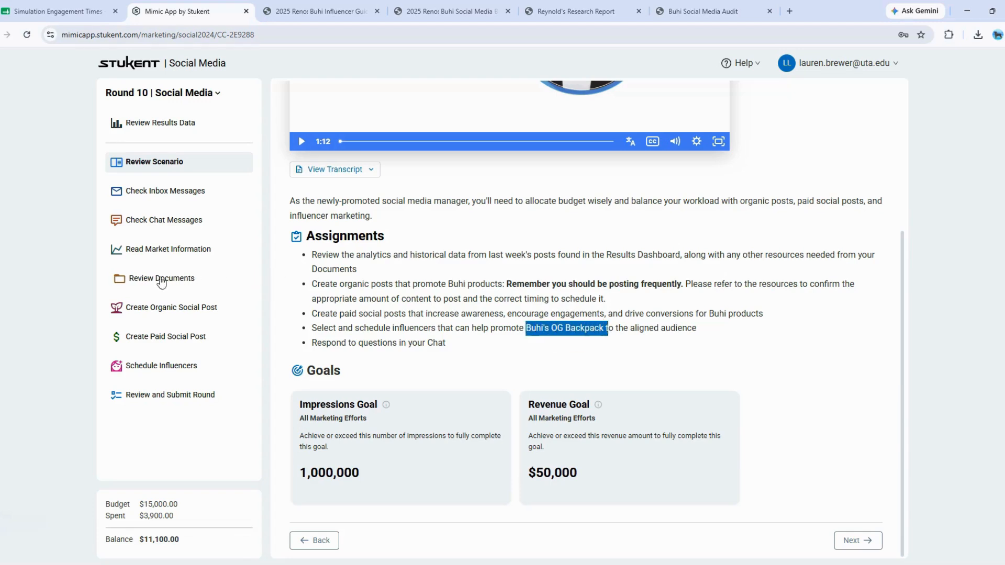
# Check Daypacker Tom's demographics and matching products in the market information.
pyautogui.click(156, 251)
pyautogui.click(392, 138)
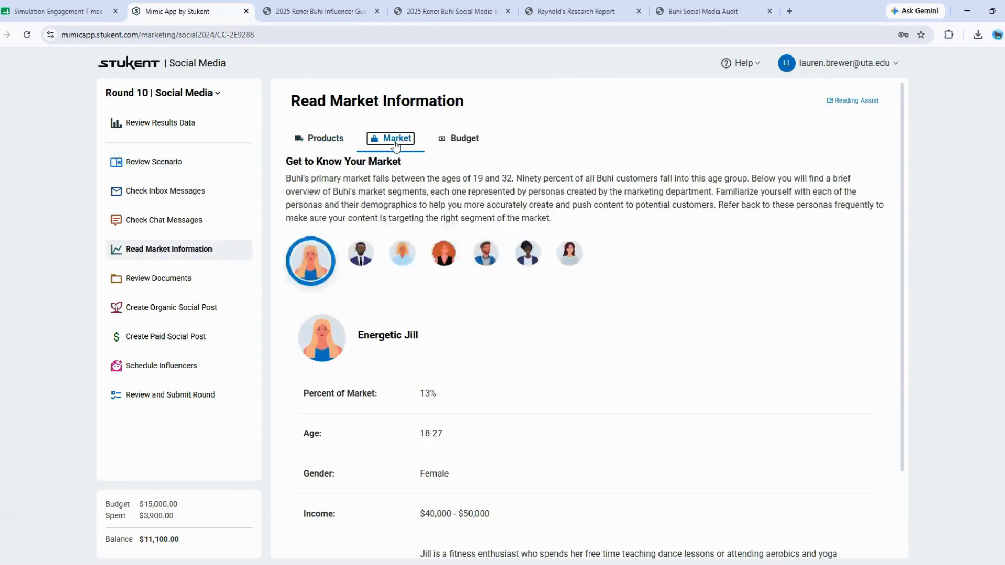
pyautogui.click(479, 257)
pyautogui.scroll(-3, 507, 286)
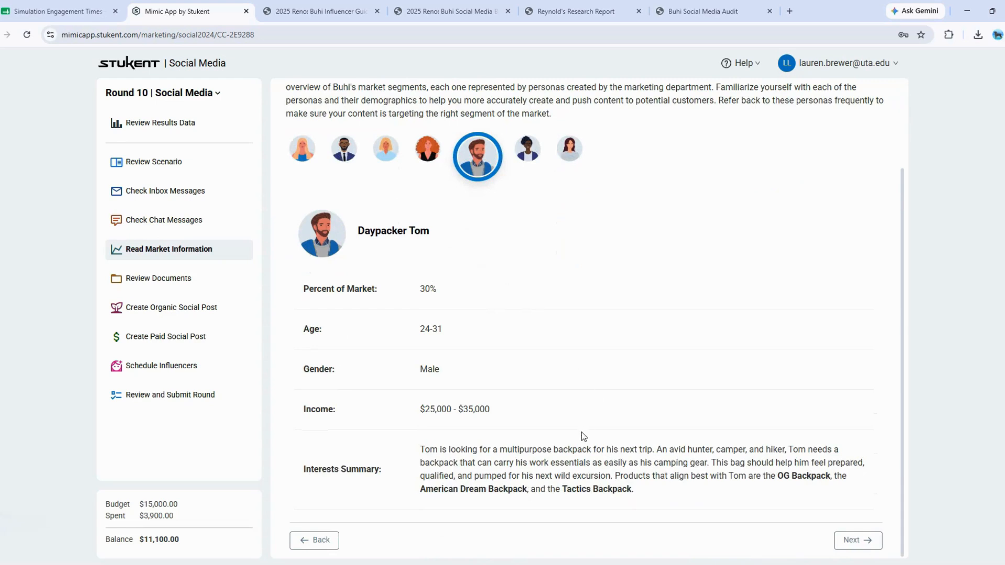
pyautogui.moveTo(780, 477); pyautogui.dragTo(830, 475)
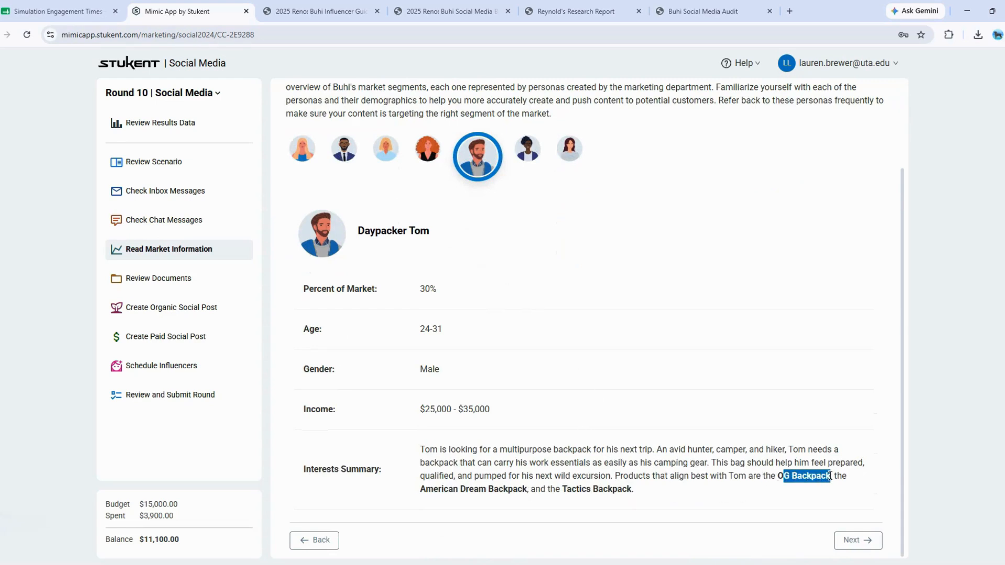
pyautogui.click(417, 243)
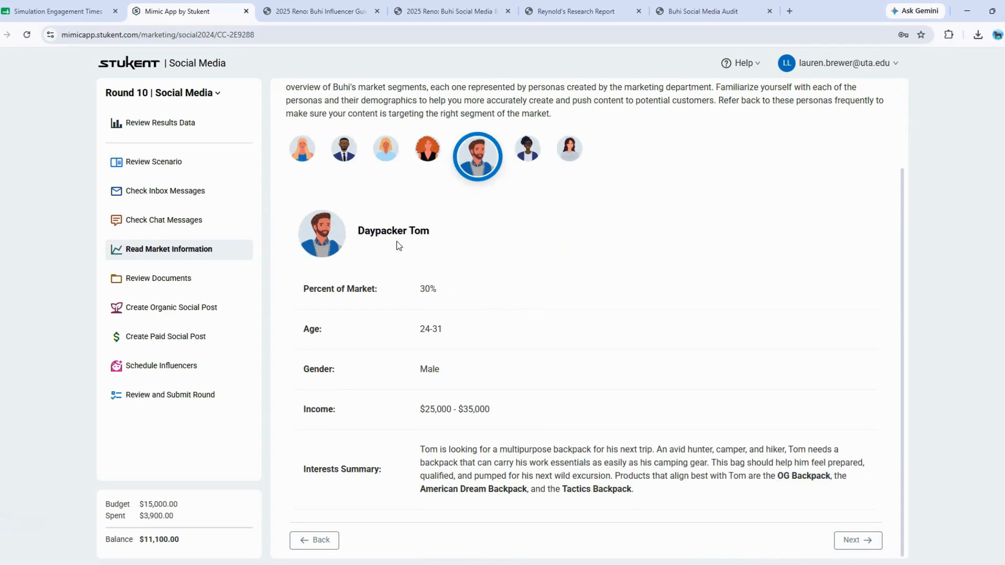
# Start scheduling an influencer again and open the Outdoor Adventure & Survival influencer's profile, examining the audience age range.
pyautogui.click(152, 366)
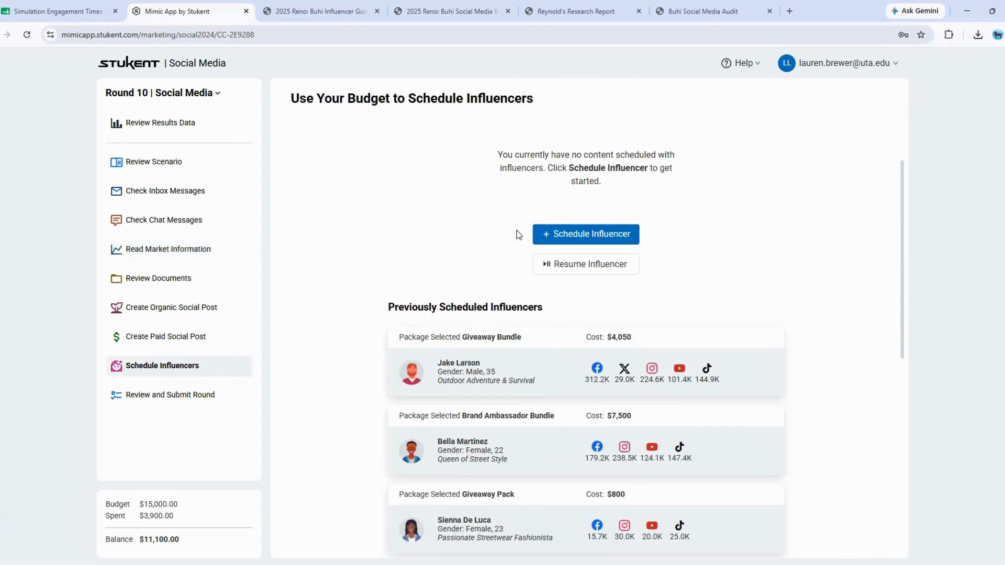
pyautogui.click(595, 237)
pyautogui.scroll(-6, 602, 239)
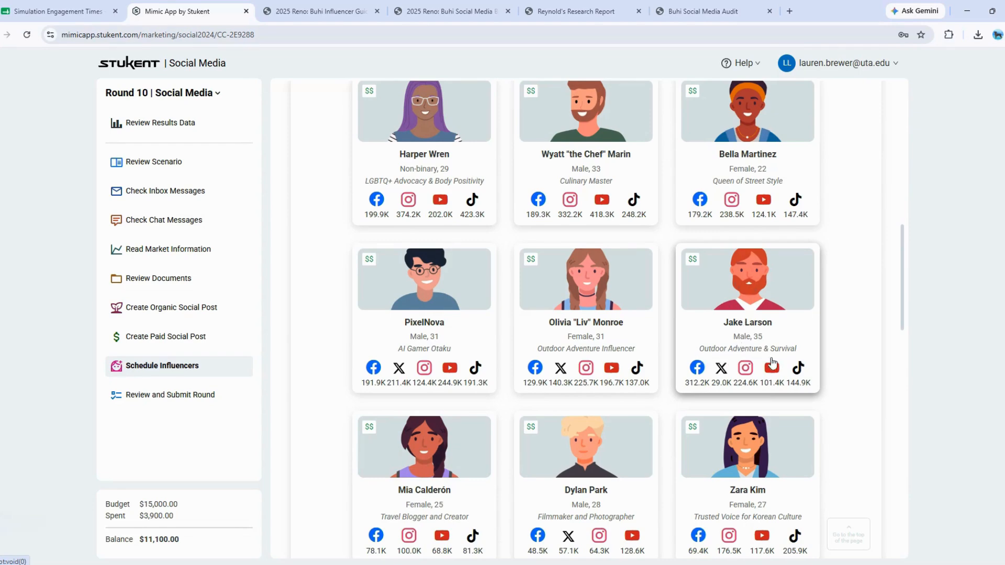
pyautogui.click(755, 292)
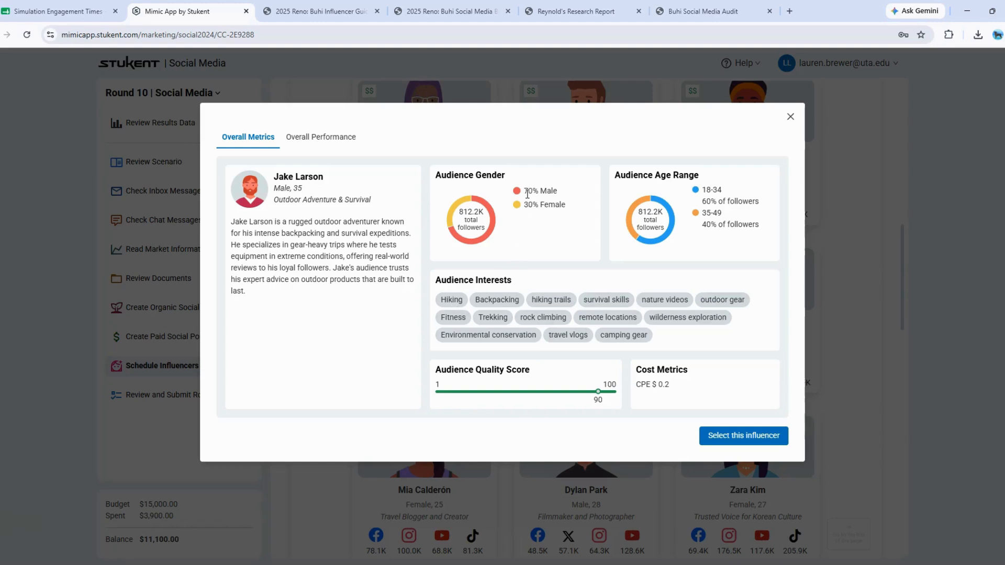
pyautogui.moveTo(702, 202); pyautogui.dragTo(753, 203)
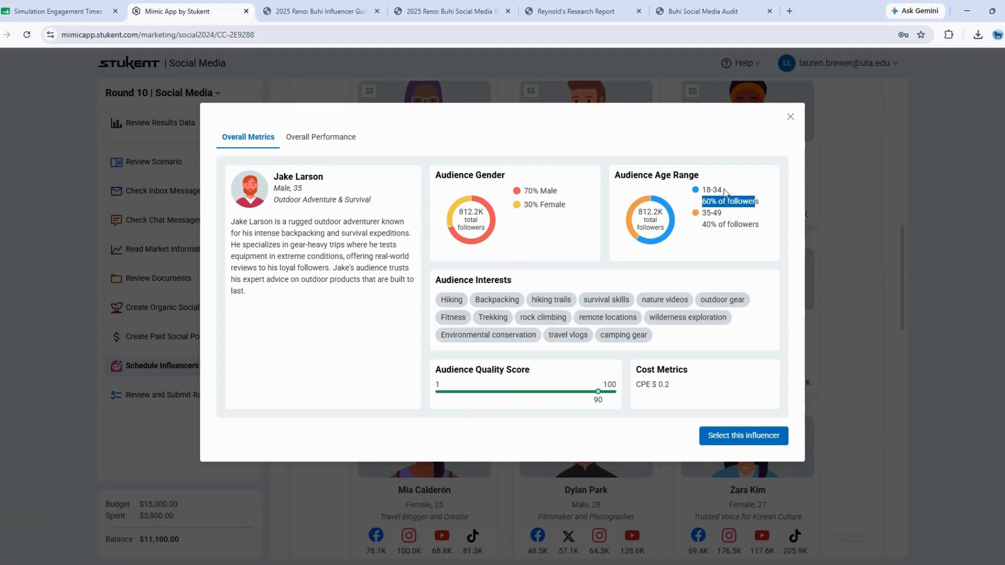
# Compare the influencer's audience with Daypacker Tom's age in the Simulation Engagement Times spreadsheet, and examine the cost metrics and overall performance.
pyautogui.click(57, 11)
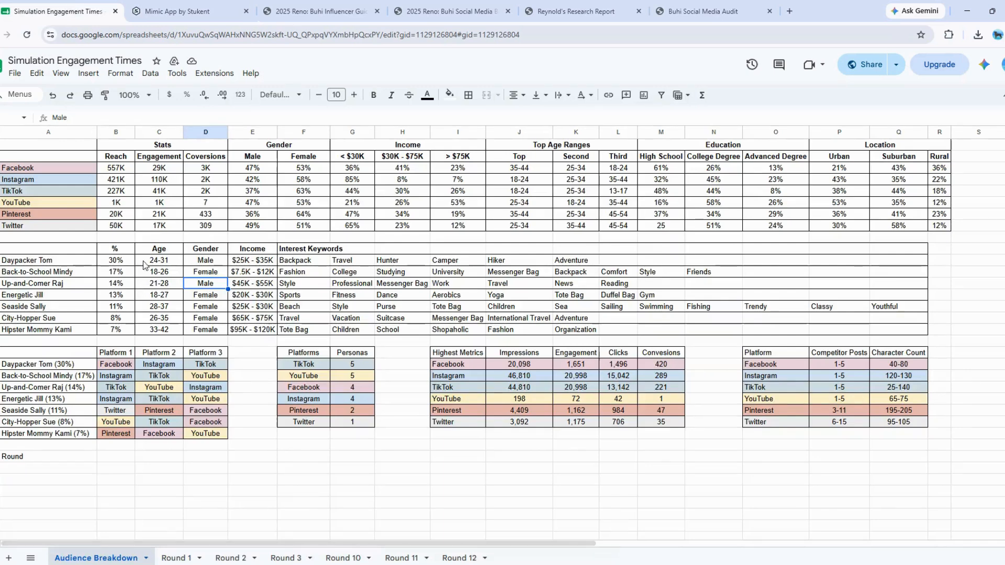
pyautogui.click(162, 264)
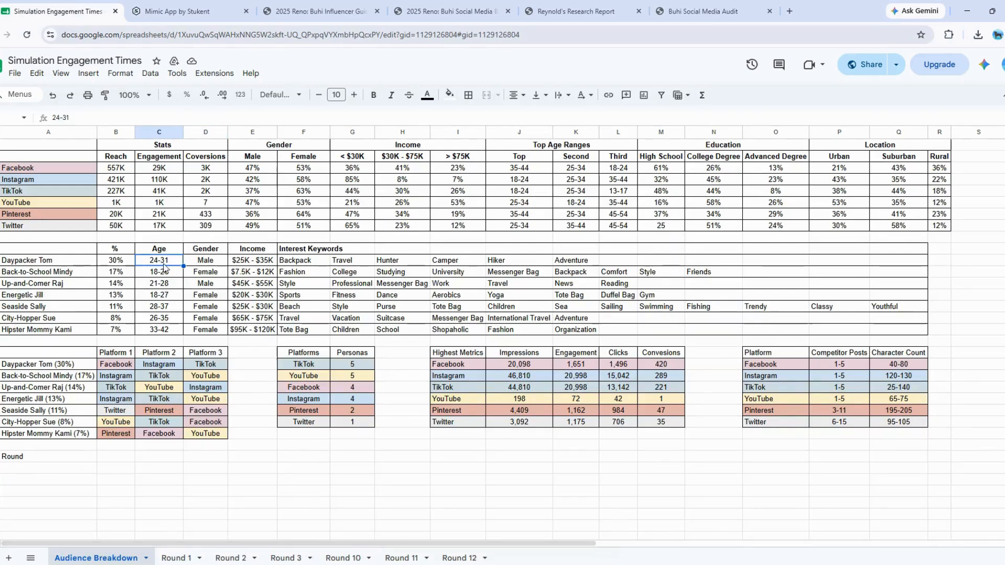
pyautogui.click(194, 11)
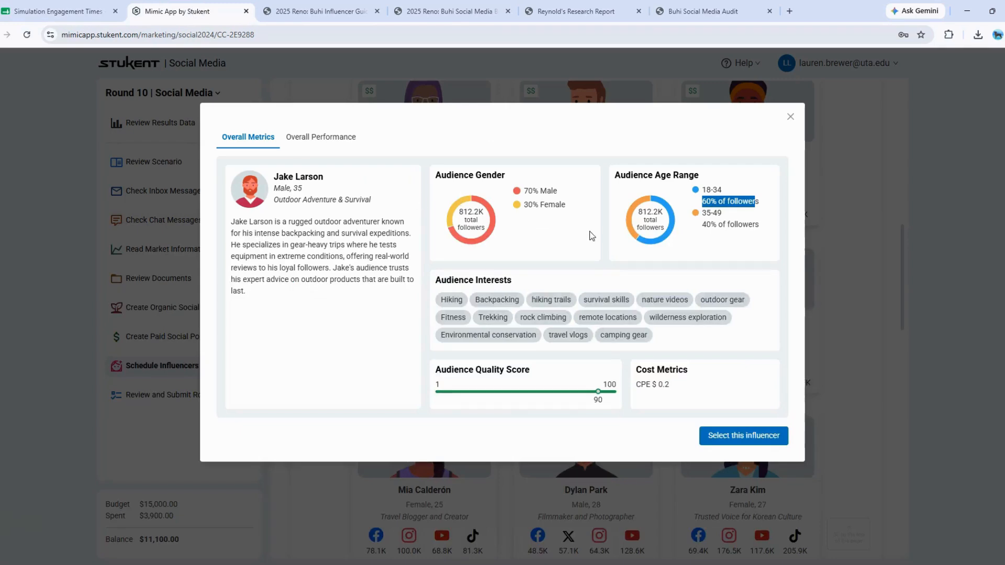
pyautogui.doubleClick(664, 384)
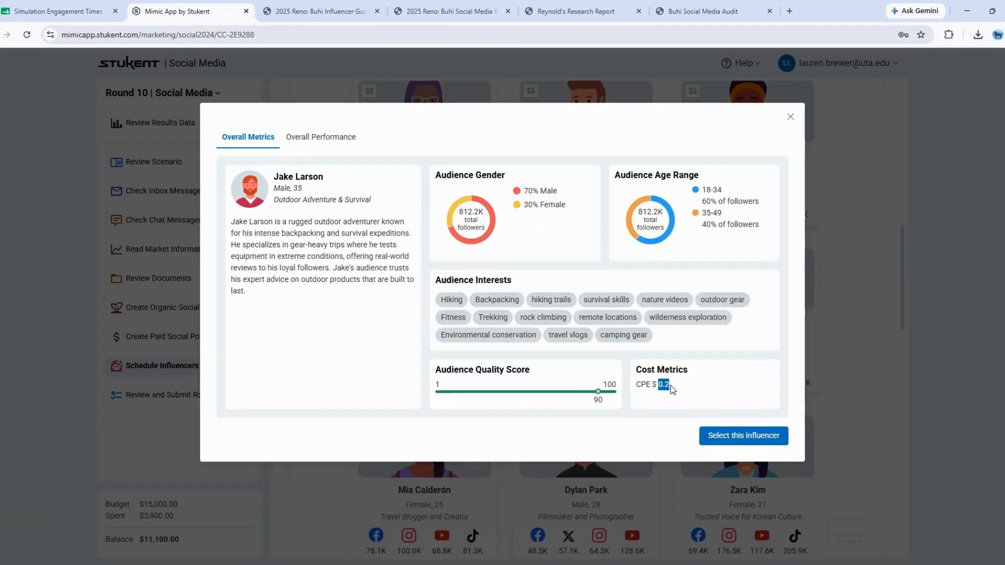
pyautogui.click(335, 140)
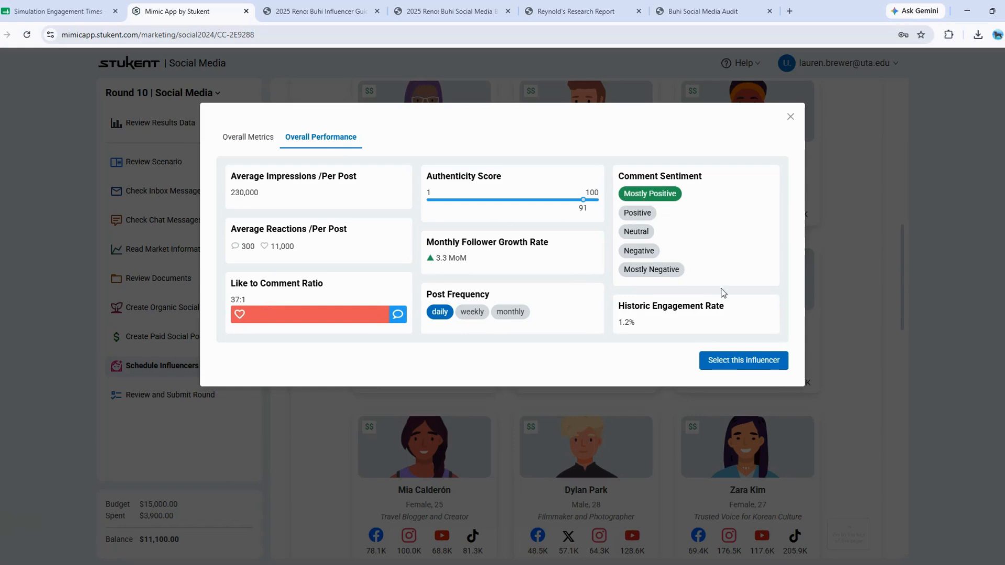
# Select this influencer with the $5,500 Branded Content Bundle, consulting the spreadsheet's audience breakdown, and continue to the campaign brief.
pyautogui.click(739, 363)
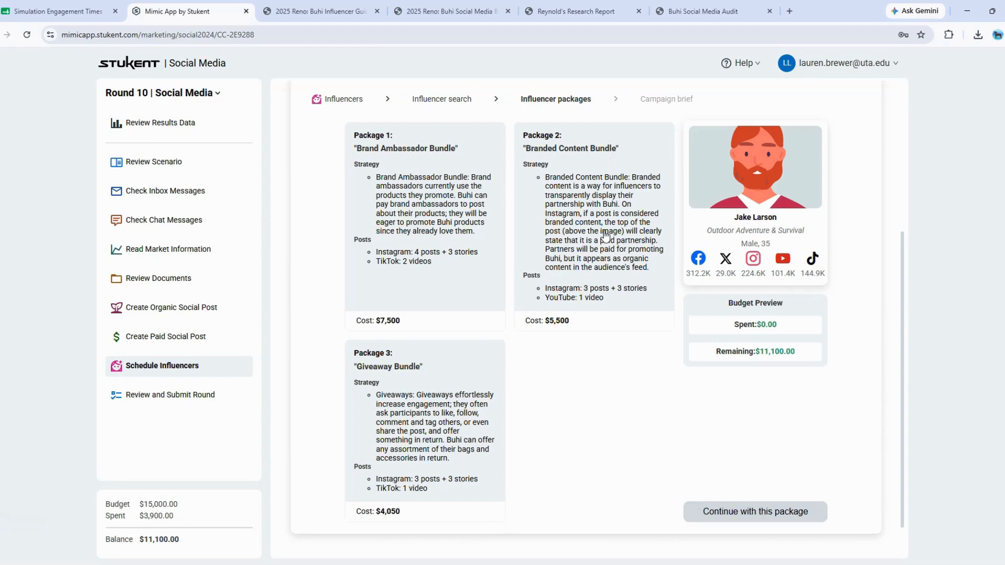
pyautogui.click(580, 218)
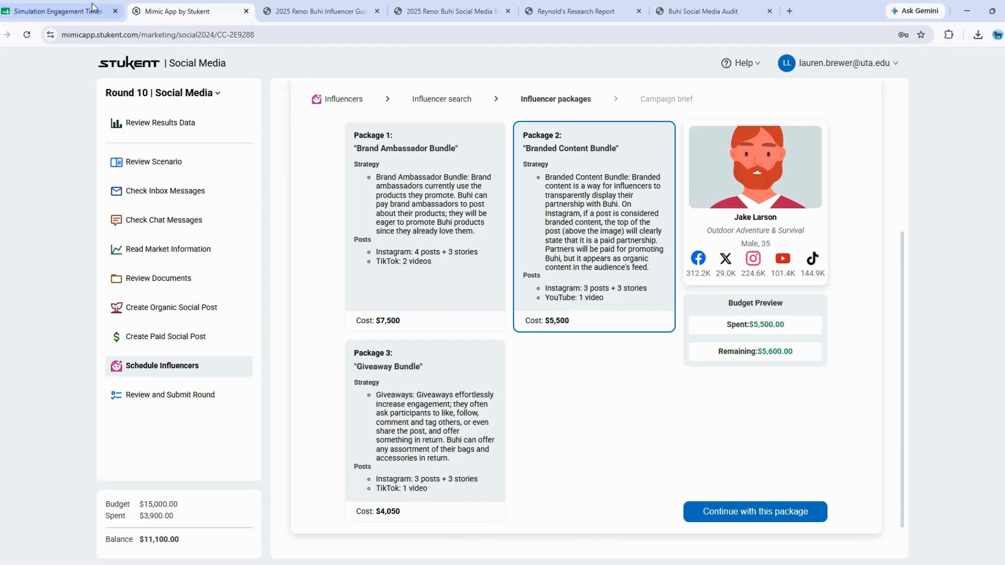
pyautogui.click(58, 11)
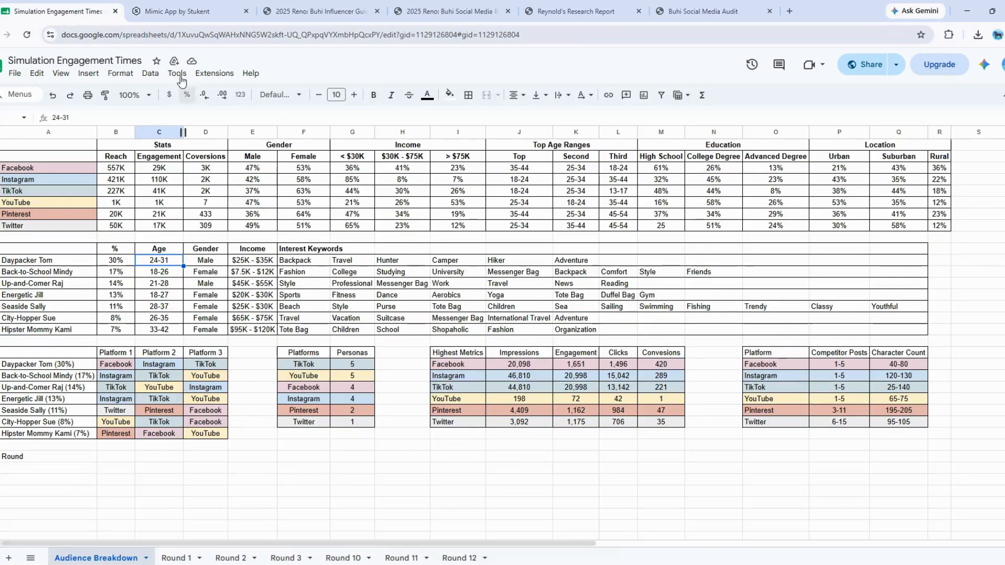
pyautogui.click(177, 11)
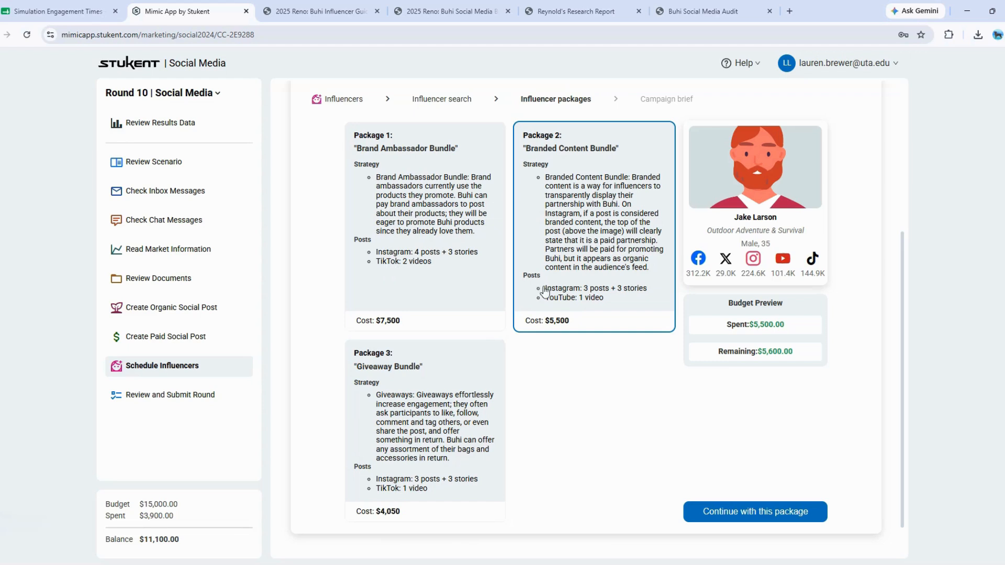
pyautogui.click(749, 516)
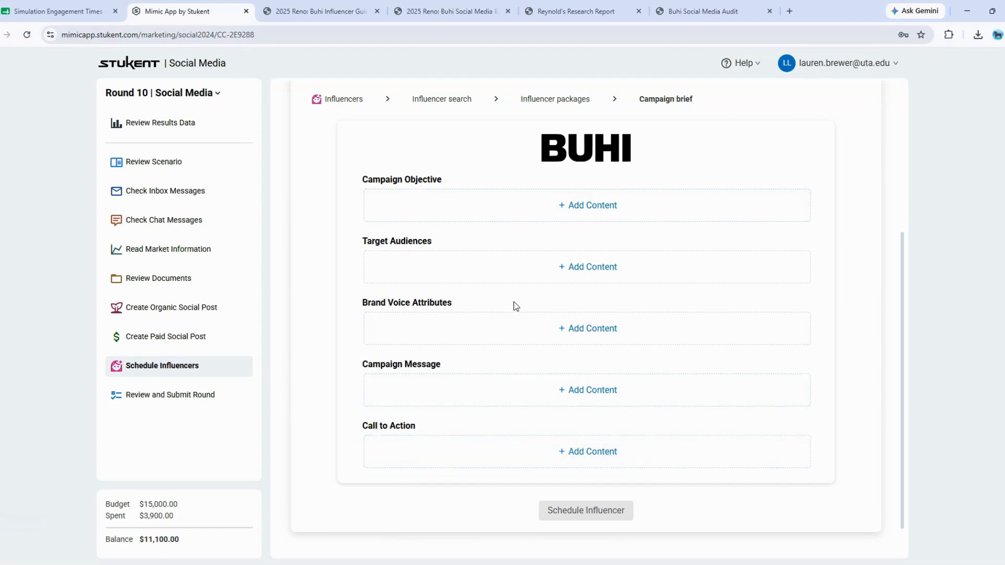
# Set the campaign brief's target audience to Daypacker Tom and its objective to Increased sales.
pyautogui.click(579, 275)
pyautogui.scroll(-5, 555, 382)
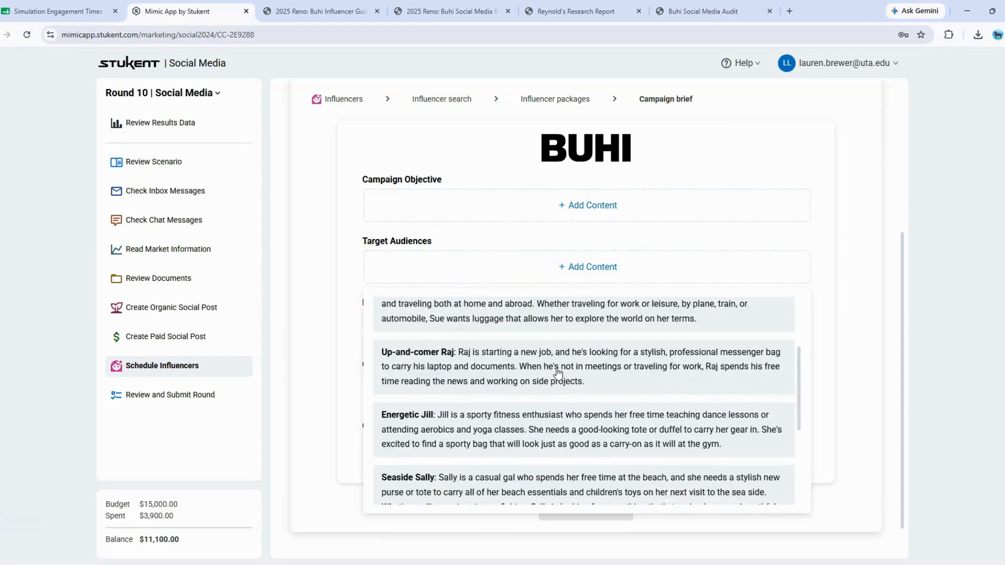
pyautogui.click(555, 382)
pyautogui.click(577, 206)
pyautogui.scroll(-3, 523, 366)
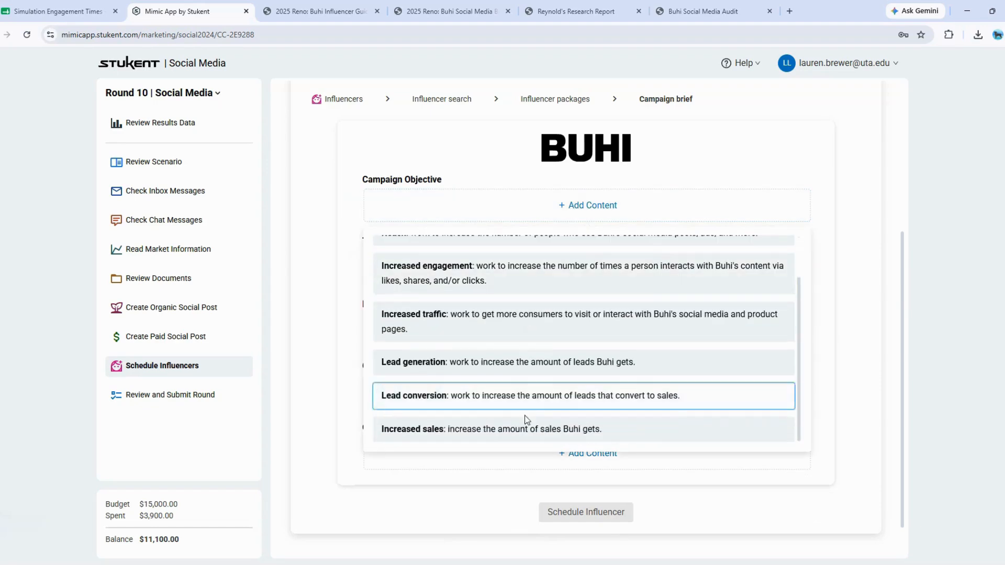
pyautogui.click(528, 427)
pyautogui.click(530, 444)
# Complete the brief with the Buhi brand voice, the OG Backpack message and the Shop Now call to action, and schedule the influencer.
pyautogui.click(425, 463)
pyautogui.click(586, 314)
pyautogui.click(576, 432)
pyautogui.click(576, 375)
pyautogui.scroll(-5, 576, 419)
pyautogui.click(612, 310)
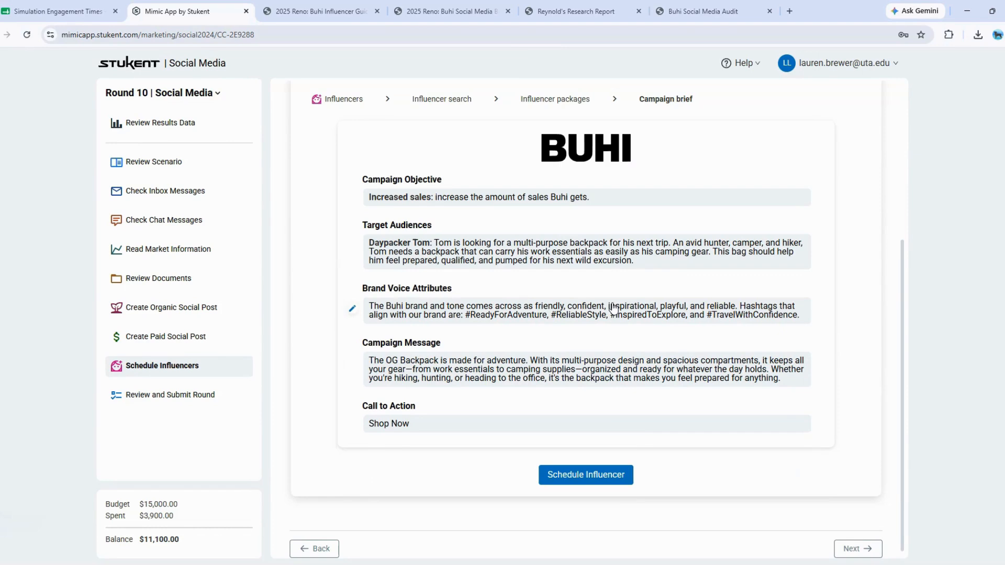
pyautogui.click(587, 483)
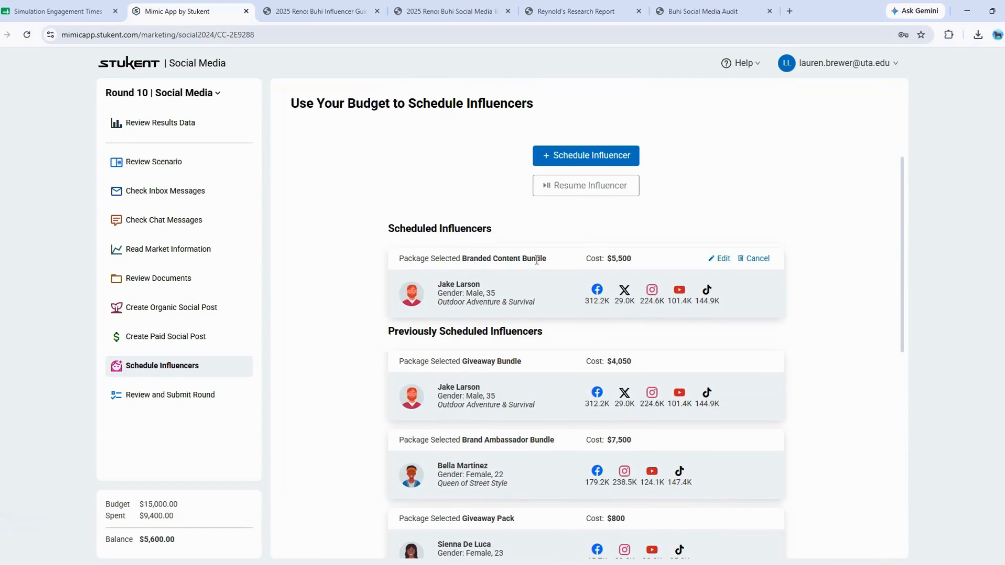
# Look through the previously scheduled influencers for outdoor niches and lower-cost packages.
pyautogui.scroll(-4, 535, 259)
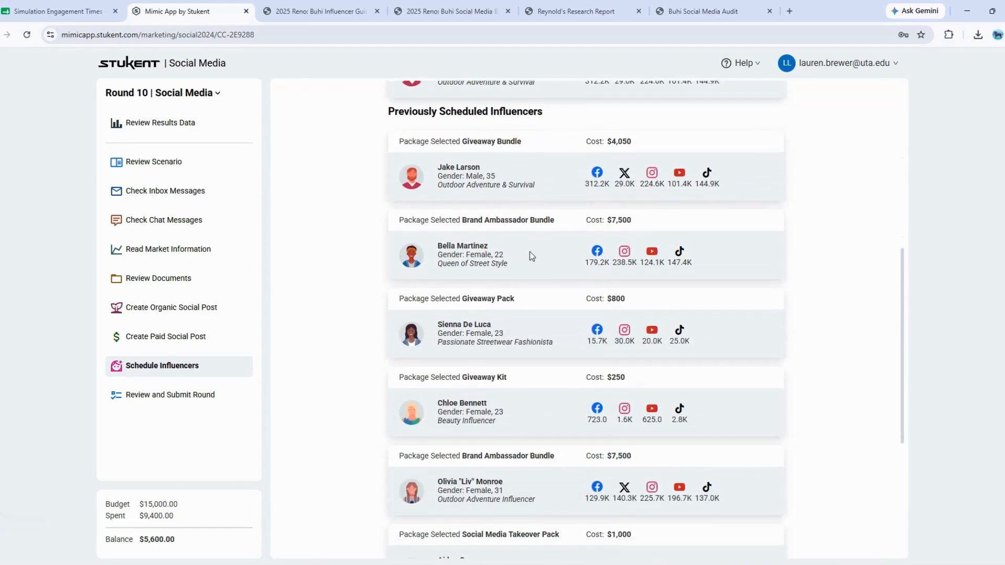
pyautogui.scroll(-4, 512, 357)
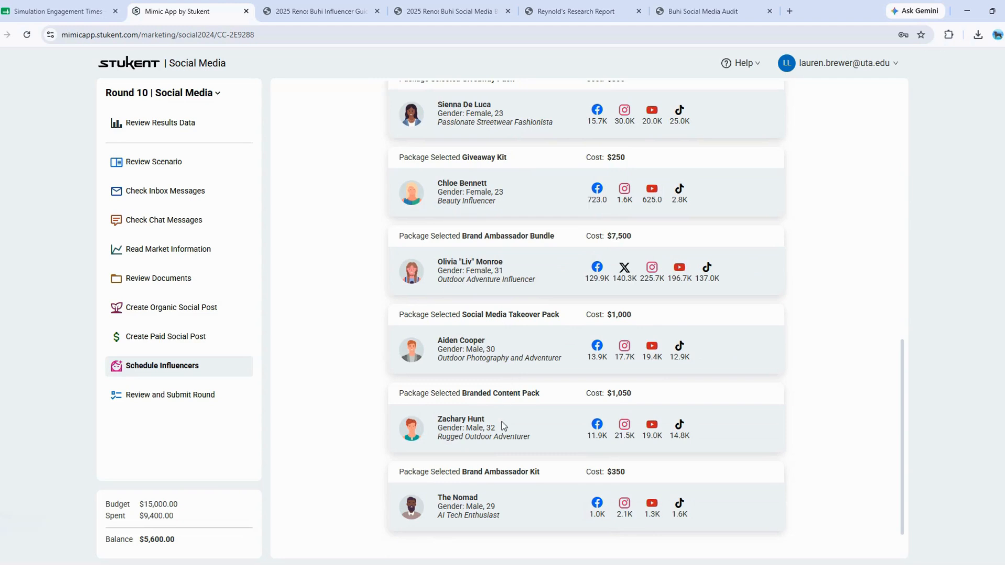
pyautogui.scroll(-1, 501, 422)
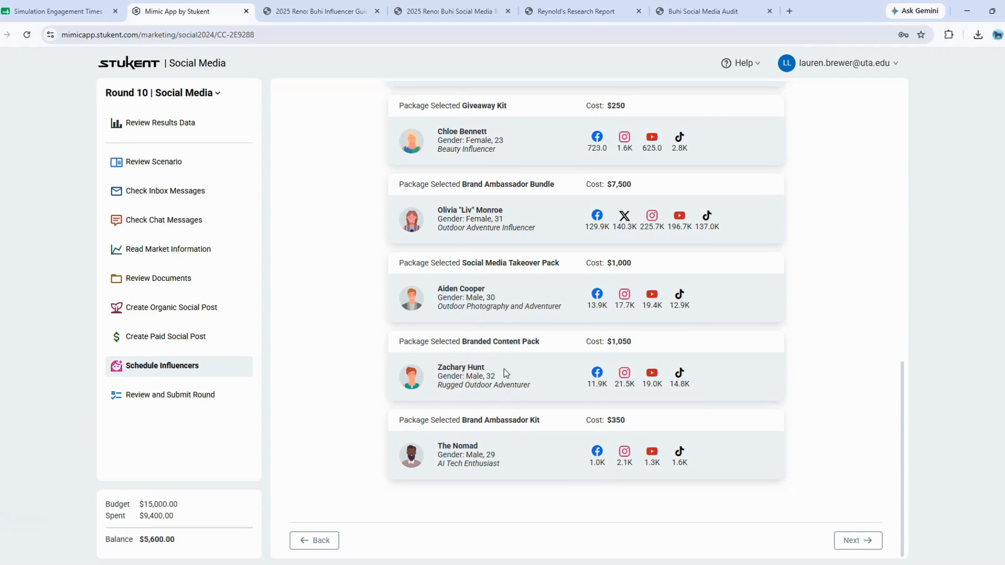
pyautogui.scroll(1, 505, 373)
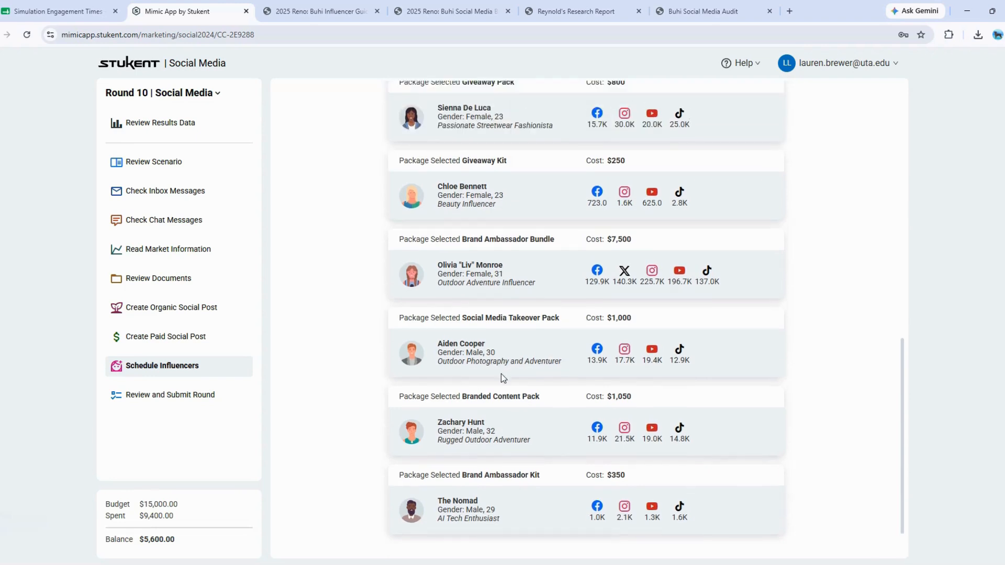
# Create a new organic TikTok post using the Cafe Reflection video, found by searching the media for "cafe".
pyautogui.moveTo(145, 539); pyautogui.dragTo(175, 539)
pyautogui.click(177, 543)
pyautogui.click(156, 311)
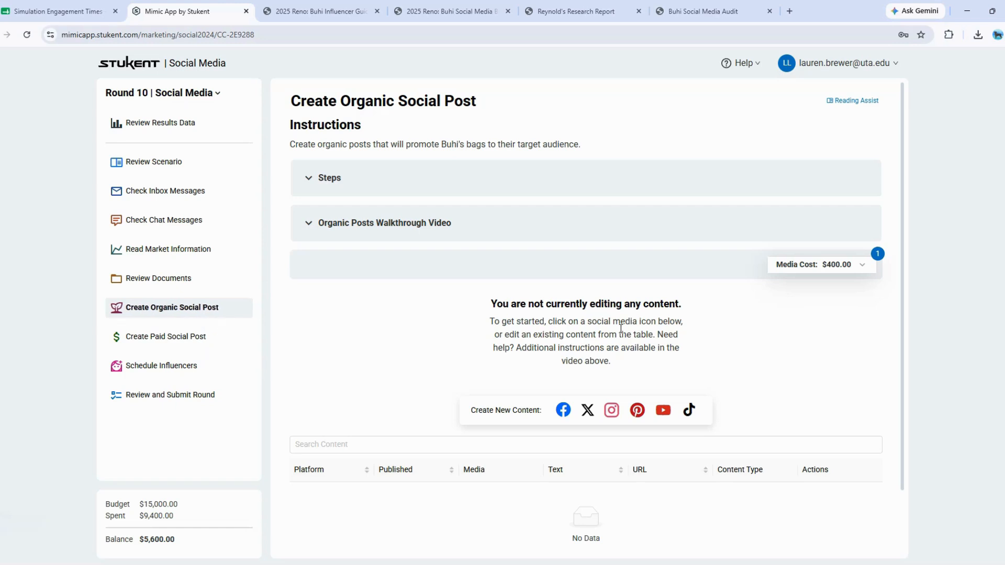
pyautogui.click(689, 412)
pyautogui.click(454, 292)
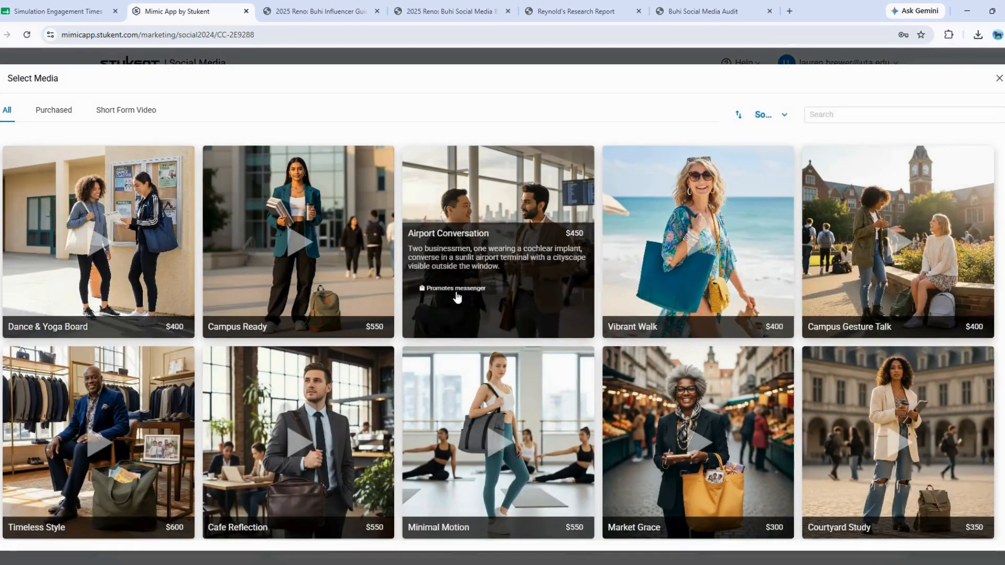
pyautogui.click(841, 113)
pyautogui.write('cafe')
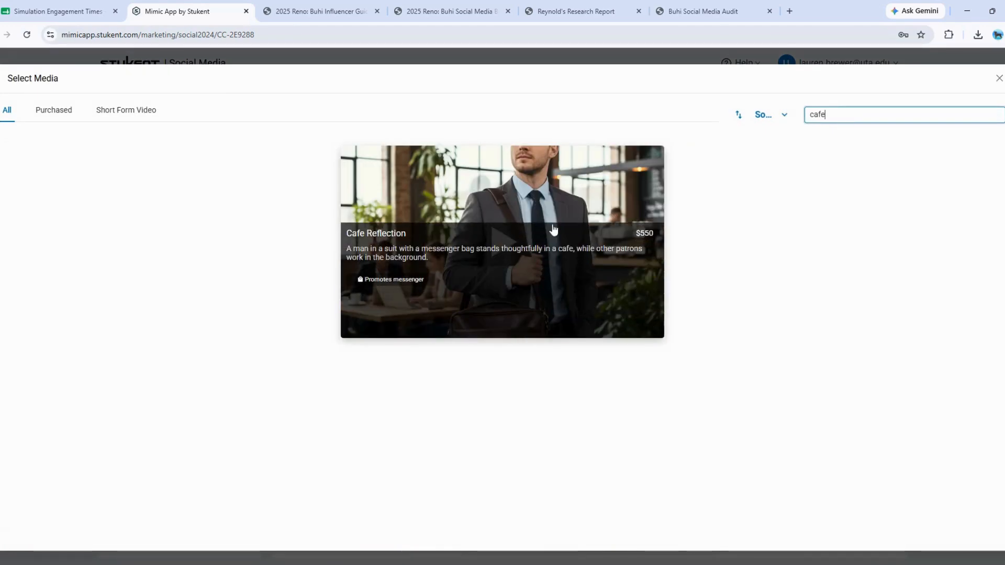
pyautogui.click(476, 260)
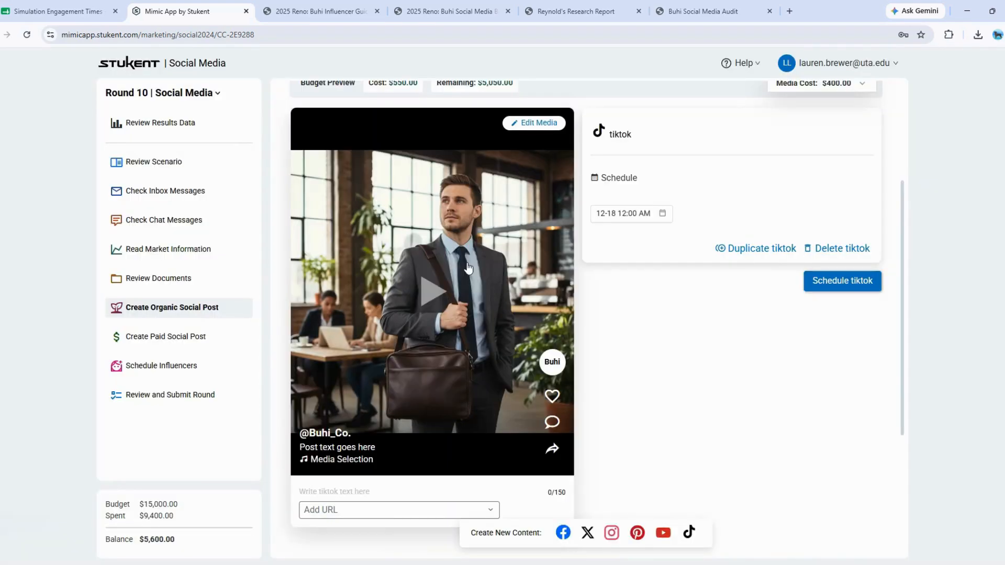
# Write the TikTok text "Coffee. Headlines. First meeting at 9. How do you start your workday?" and check its length against the audit's recommended character count.
pyautogui.scroll(5, 467, 268)
pyautogui.scroll(-3, 467, 268)
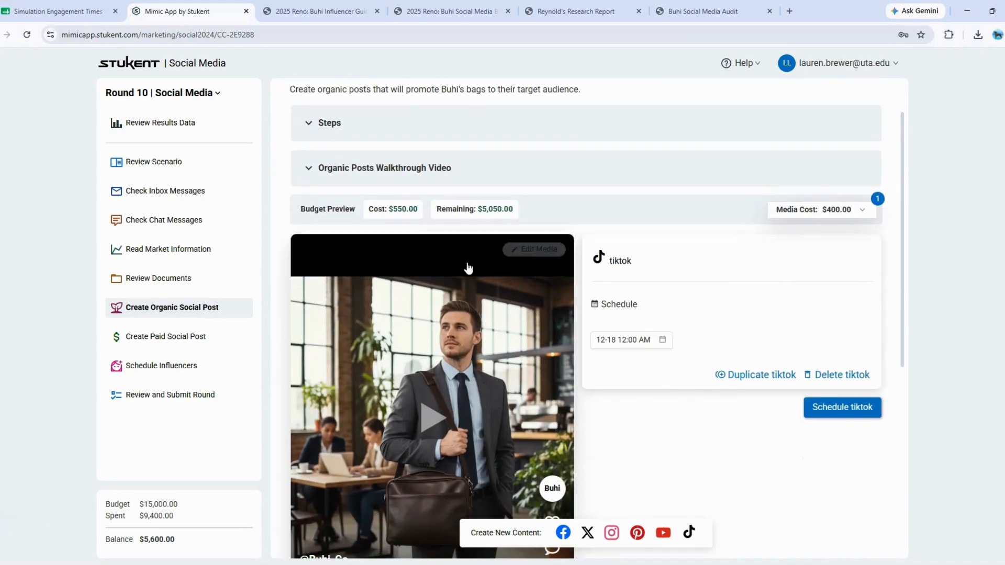
pyautogui.scroll(-1, 467, 268)
pyautogui.click(399, 455)
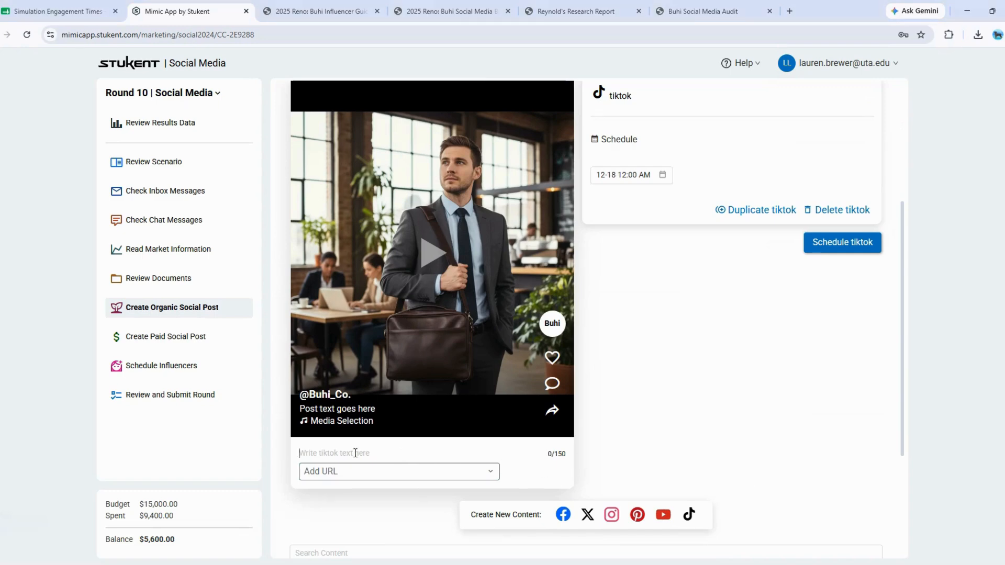
pyautogui.write('Coffee. Headlines. First meeting at 9. How do you start your workday?')
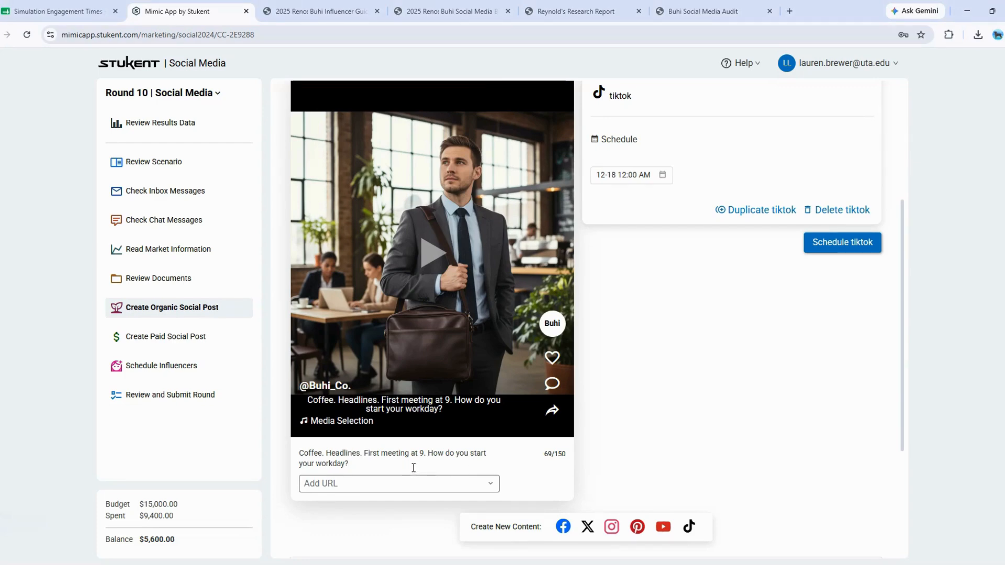
pyautogui.click(711, 13)
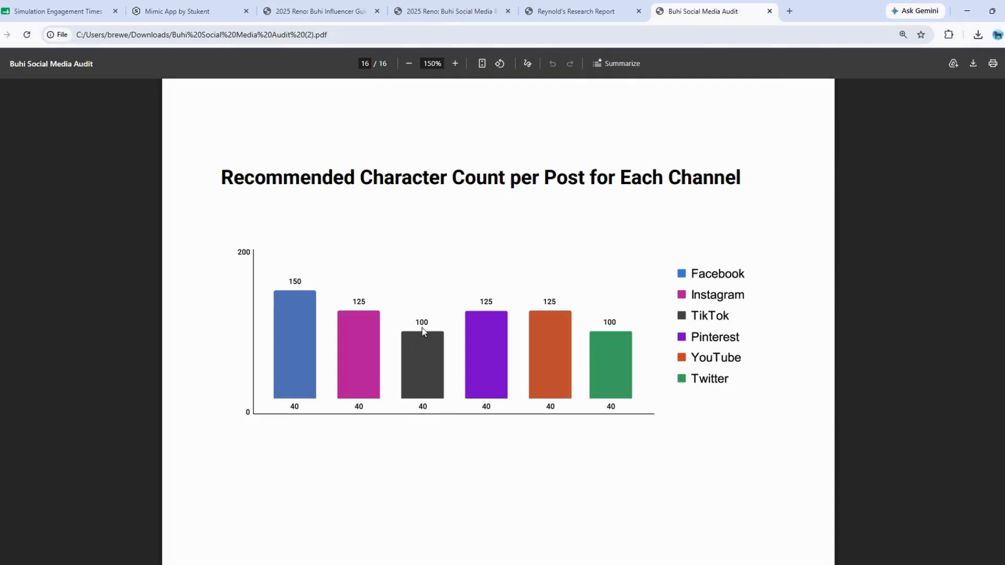
pyautogui.click(178, 12)
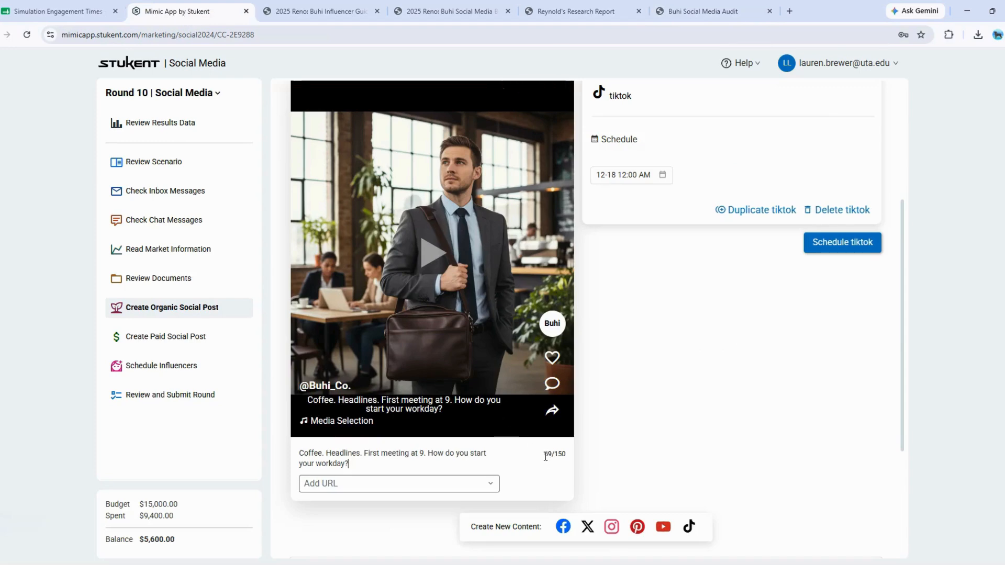
# Link the TikTok post to the Legacy Messenger Bag page, buhi.com/legacy/messenger-bag.
pyautogui.scroll(-2, 507, 437)
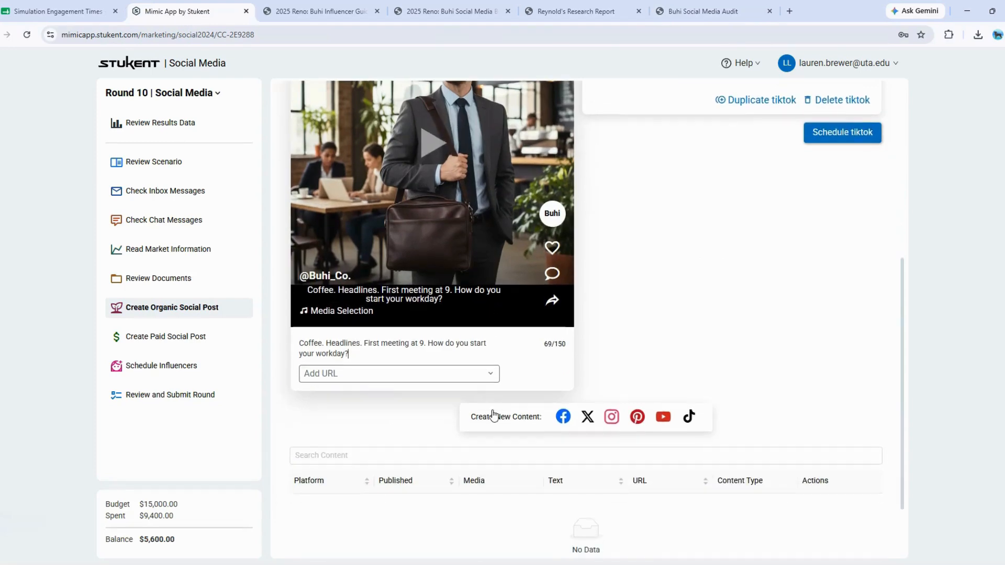
pyautogui.click(376, 379)
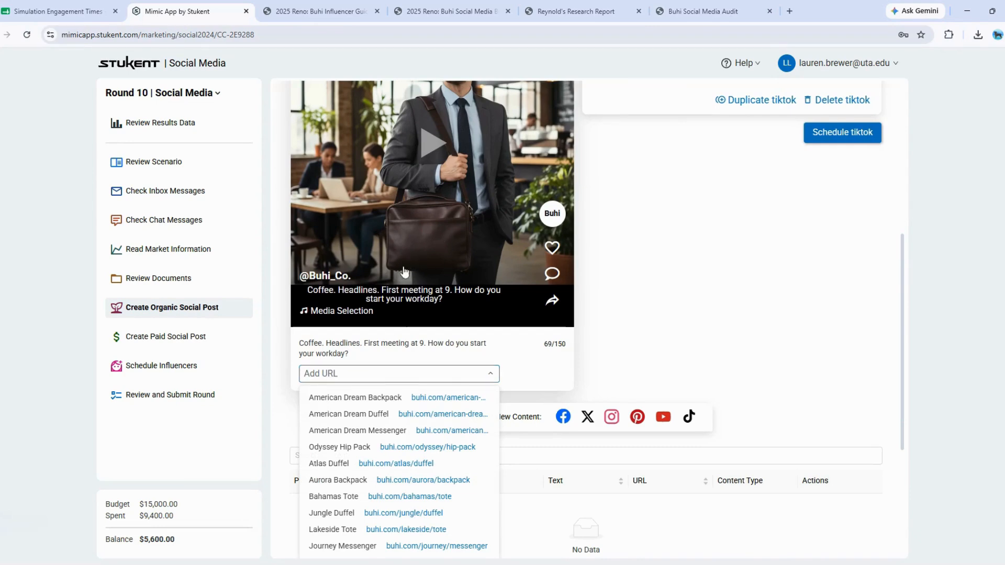
pyautogui.scroll(-2, 369, 302)
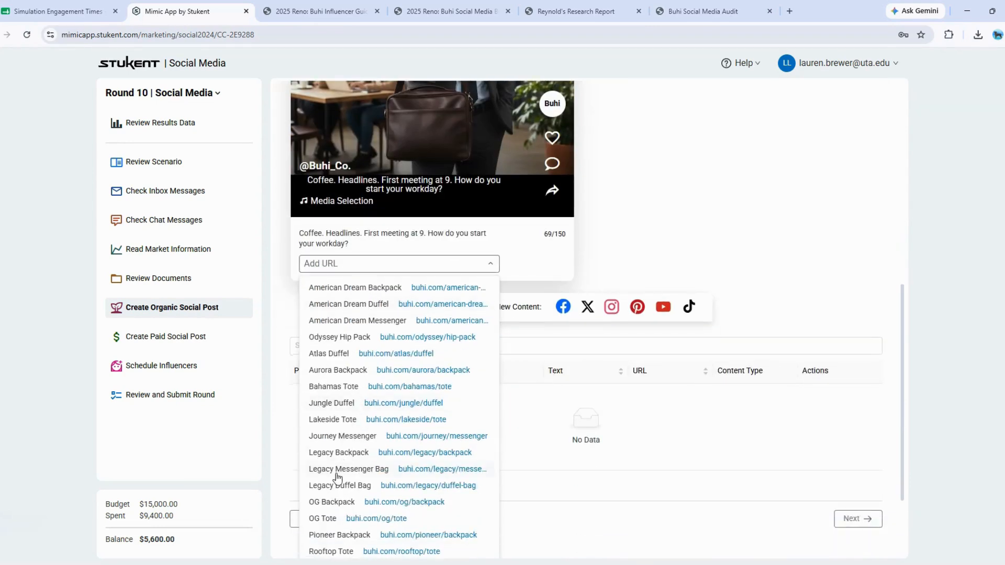
pyautogui.click(325, 473)
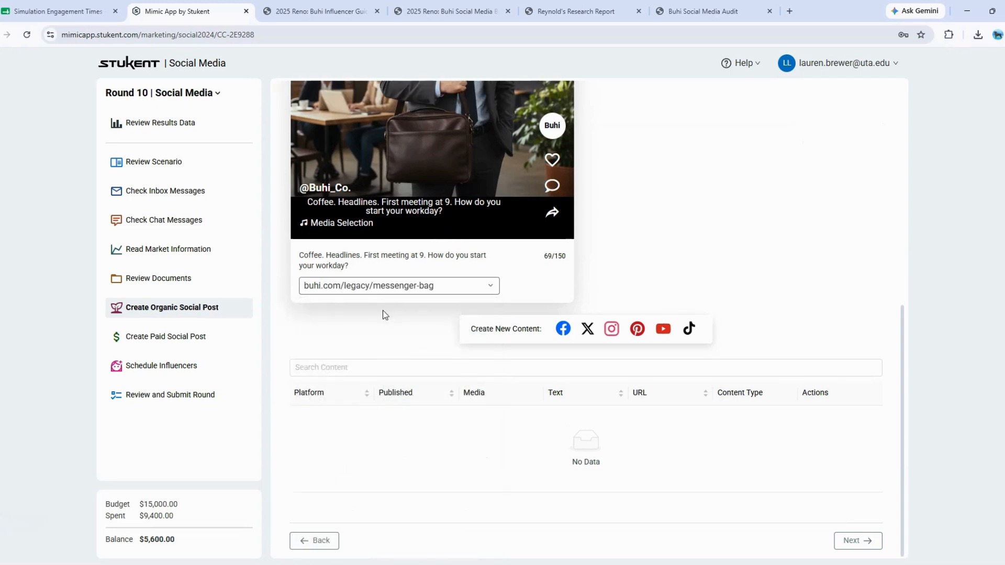
# Open the TikTok's schedule and look up the best TikTok posting times in the Buhi Social Media Audit.
pyautogui.scroll(5, 624, 288)
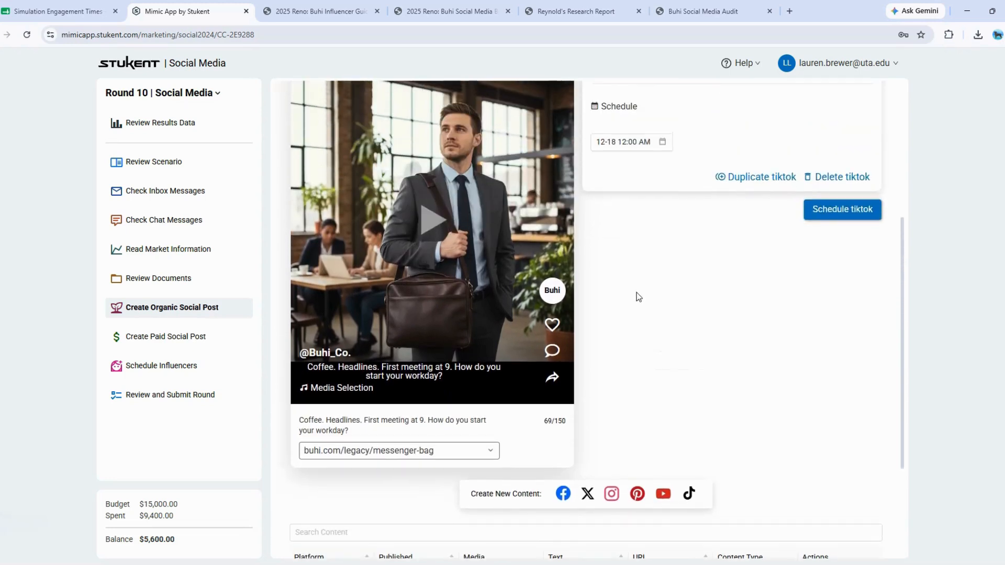
pyautogui.scroll(1, 639, 288)
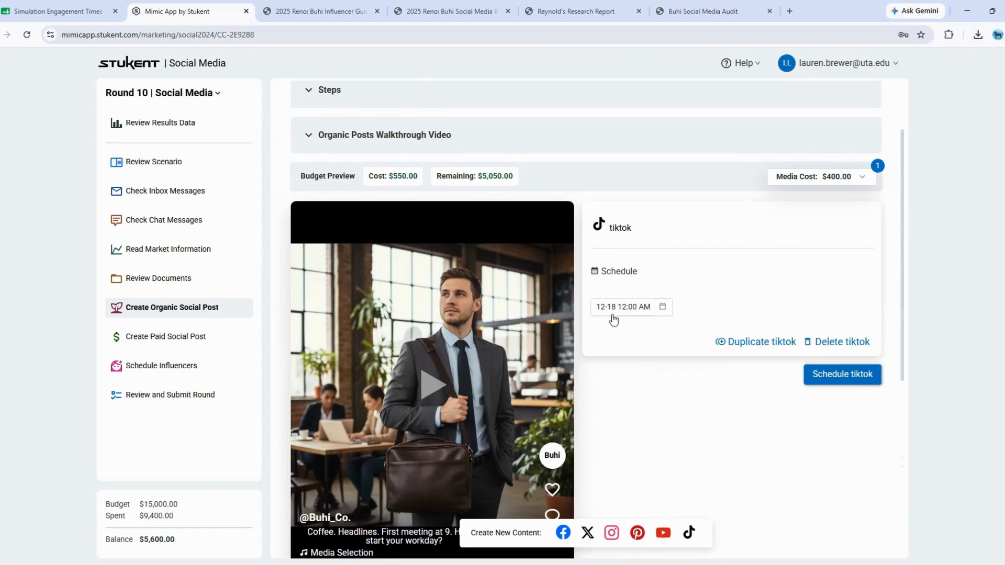
pyautogui.click(636, 318)
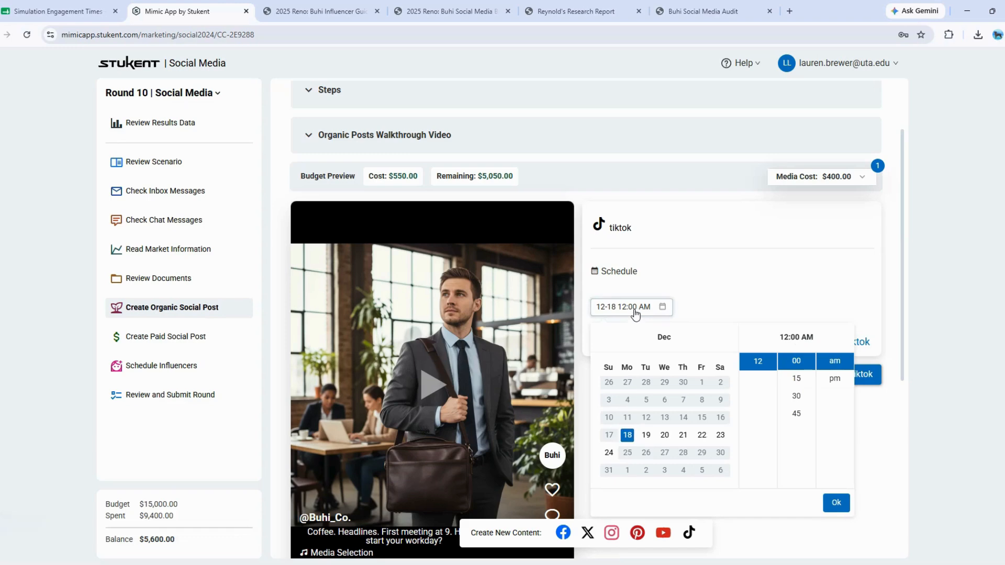
pyautogui.click(716, 12)
pyautogui.scroll(15, 706, 278)
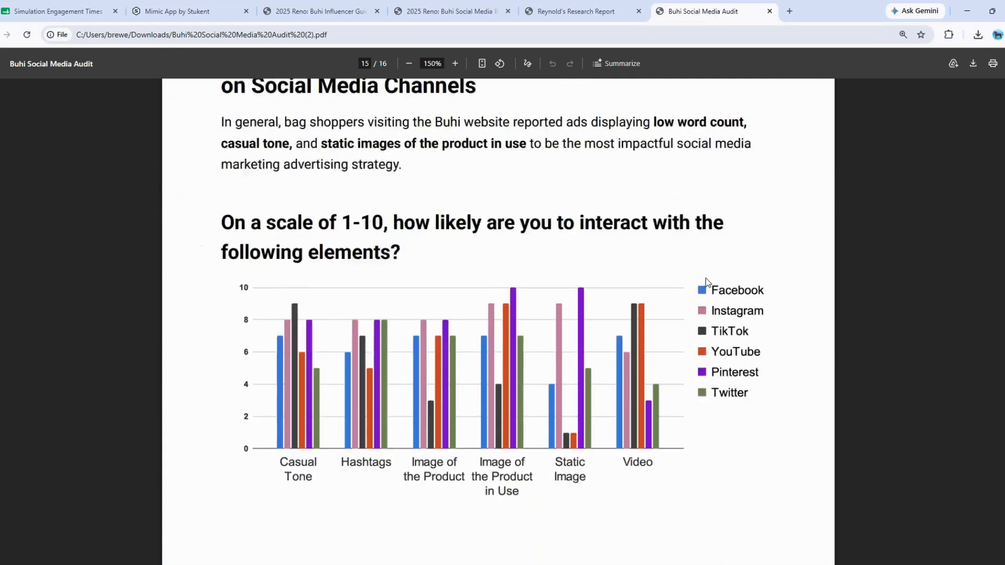
pyautogui.scroll(15, 705, 278)
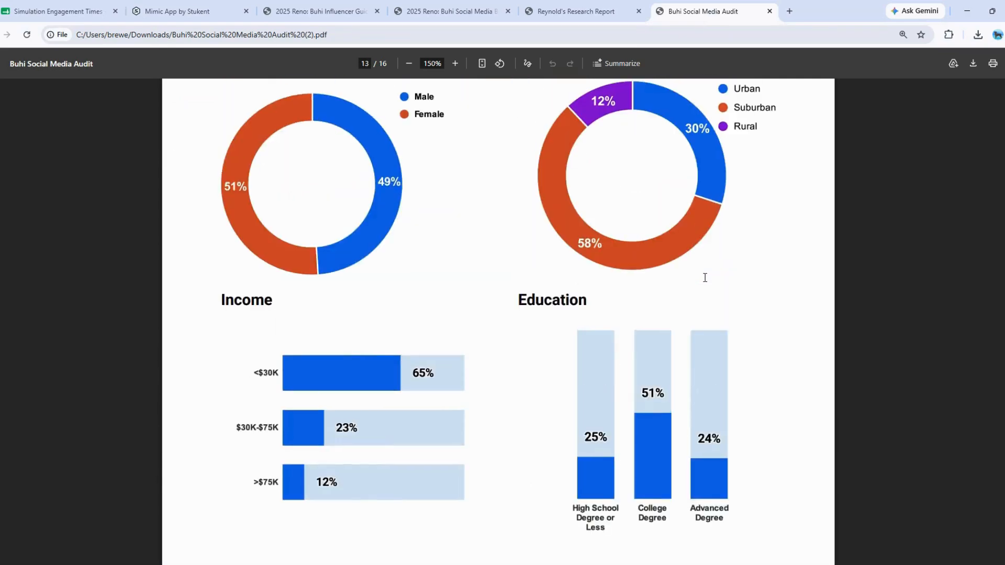
pyautogui.scroll(15, 702, 279)
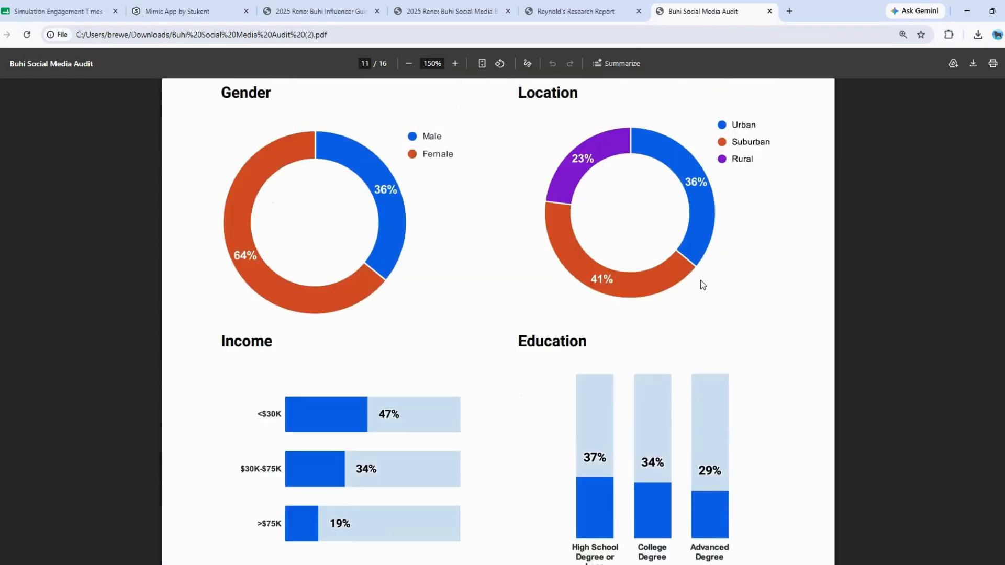
pyautogui.scroll(10, 701, 285)
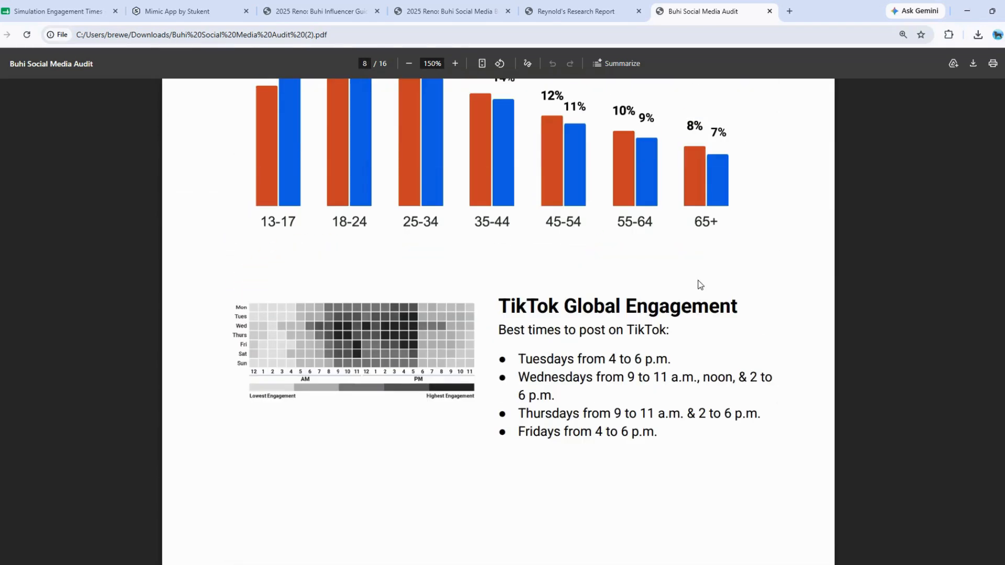
pyautogui.click(455, 63)
pyautogui.click(455, 63)
pyautogui.scroll(-1, 540, 211)
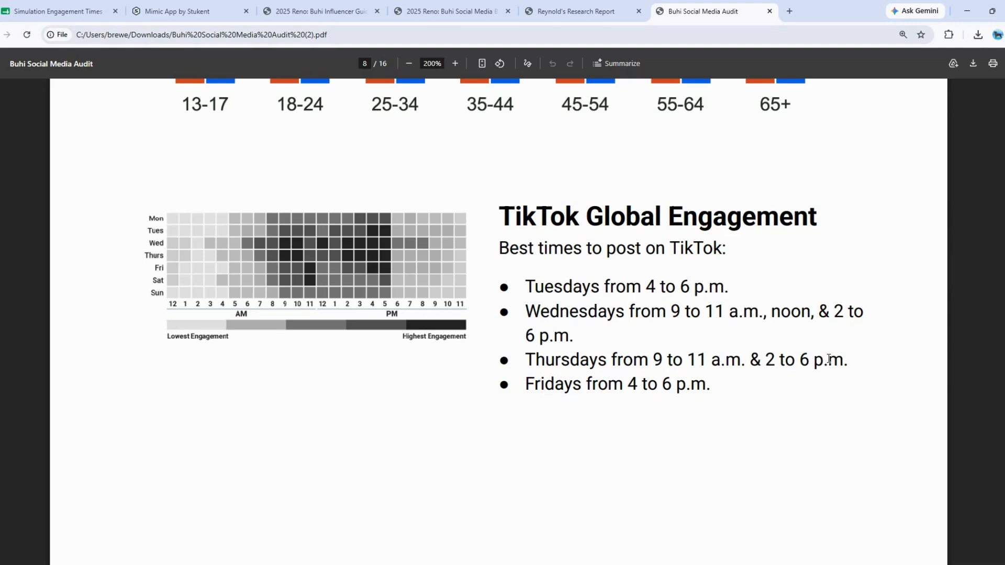
# Set the post's publishing time to 12-21 at 4:00 PM and schedule the TikTok.
pyautogui.click(172, 11)
pyautogui.click(684, 435)
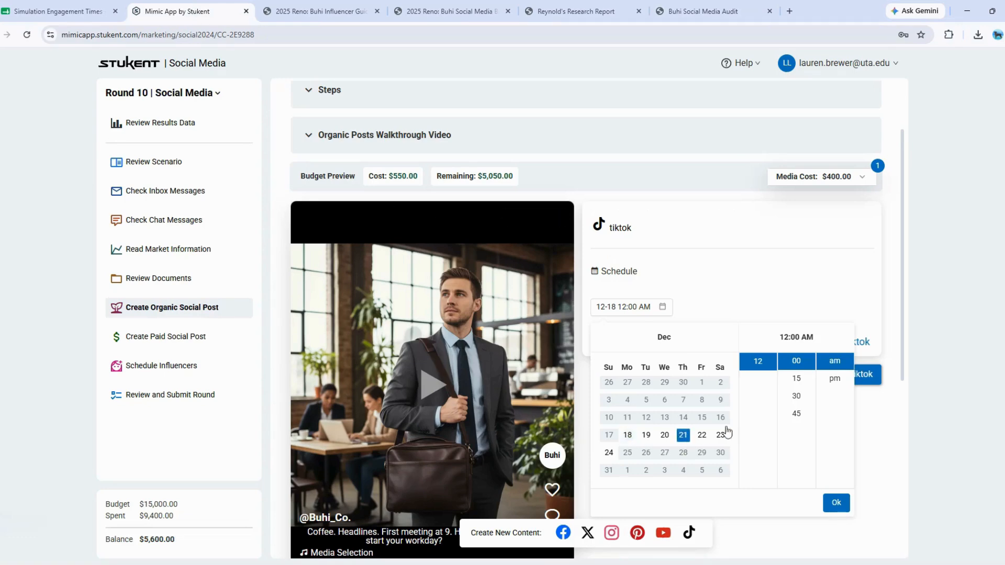
pyautogui.scroll(2, 755, 402)
pyautogui.scroll(2, 755, 402)
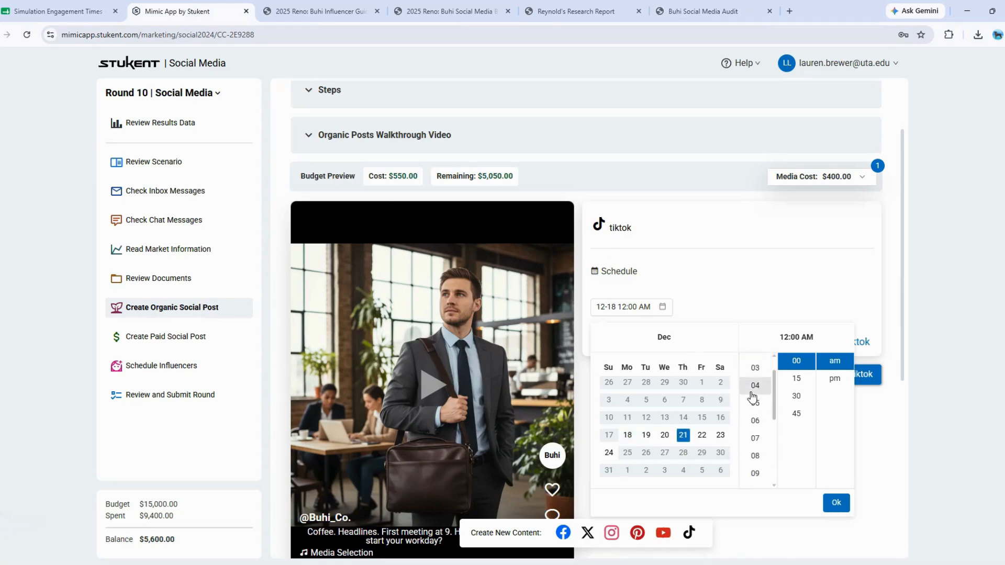
pyautogui.click(755, 385)
pyautogui.click(834, 379)
pyautogui.click(836, 502)
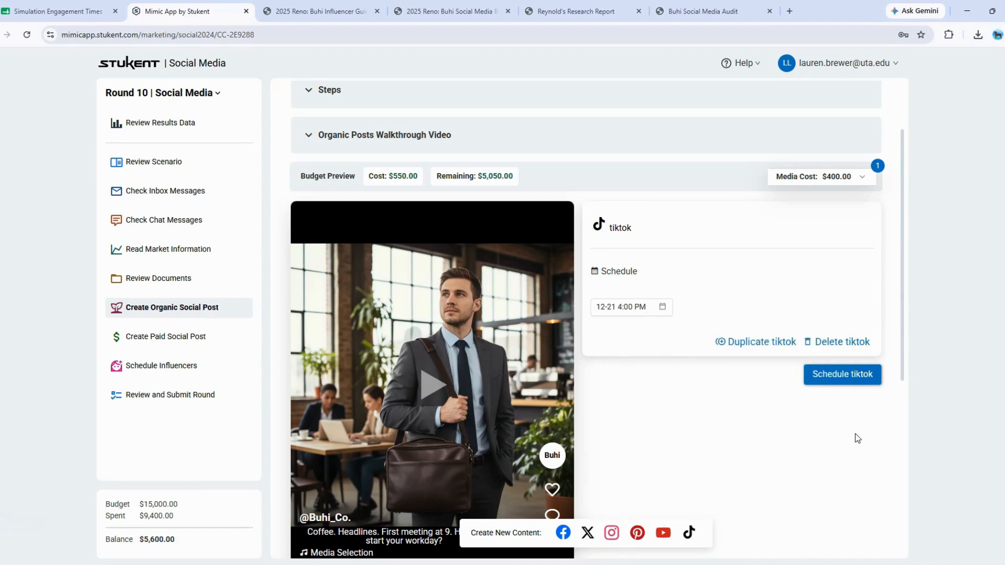
pyautogui.click(842, 375)
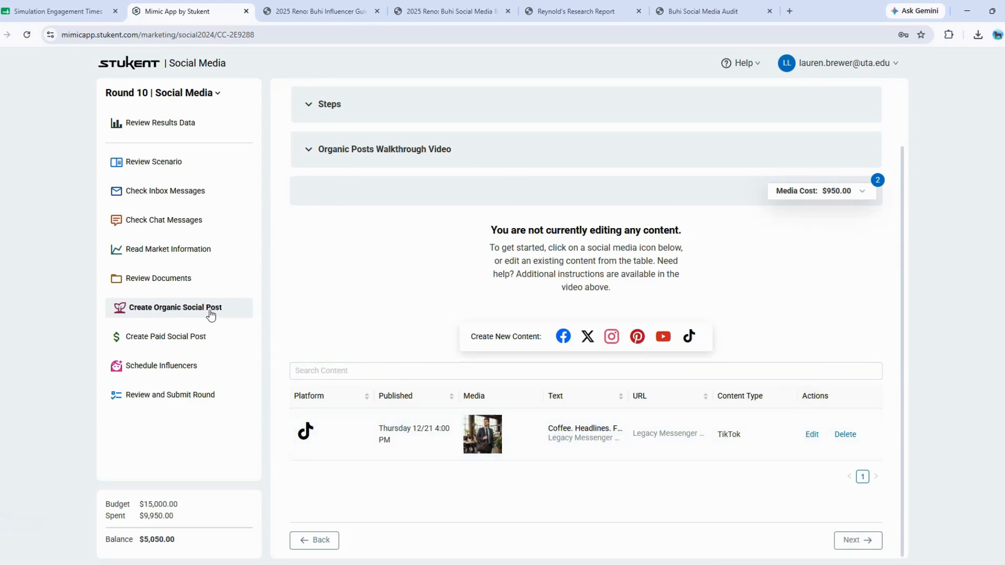
# Review the paid social posts, the scheduled influencers and the remaining budget balance.
pyautogui.click(188, 341)
pyautogui.scroll(-2, 329, 343)
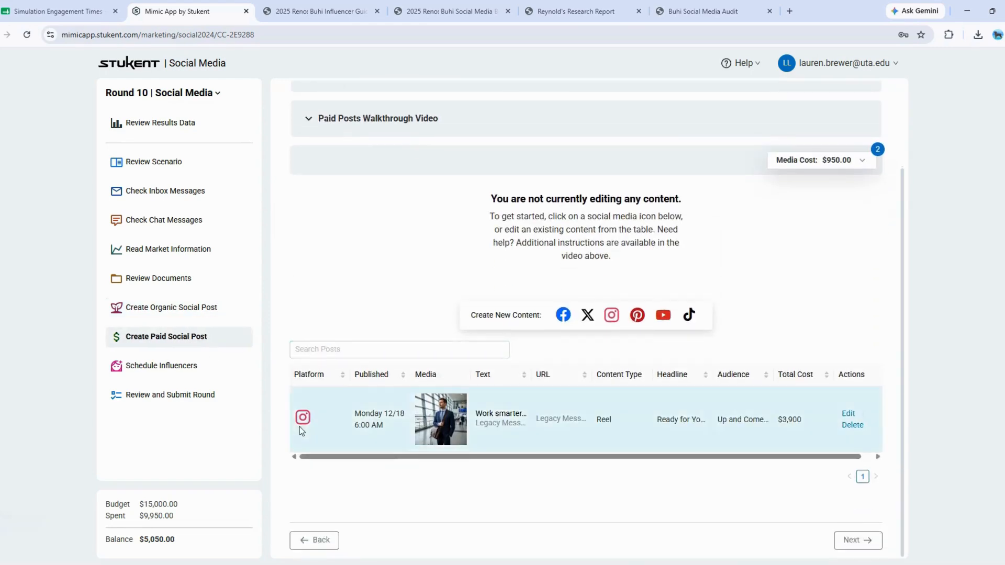
pyautogui.click(150, 369)
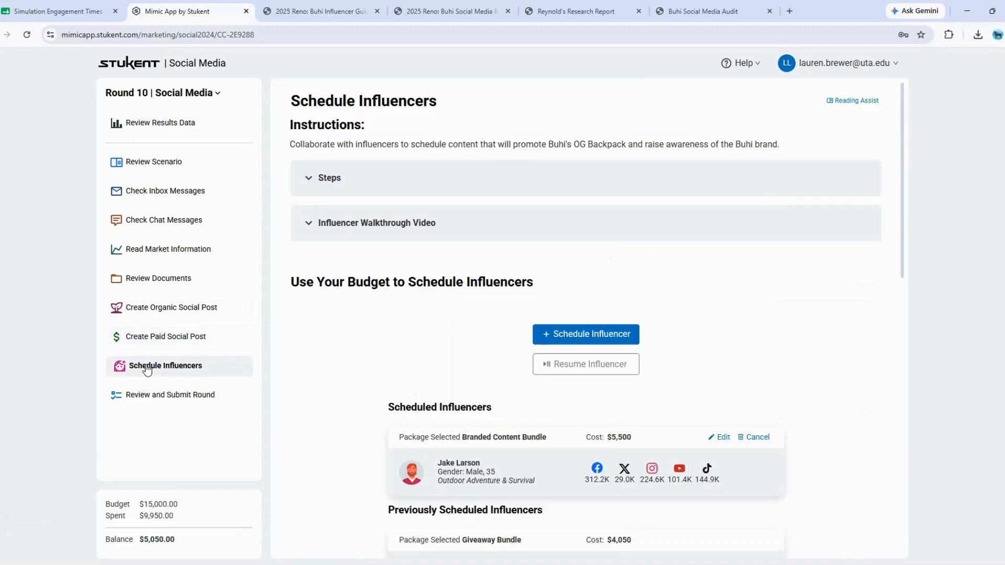
pyautogui.scroll(-1, 394, 399)
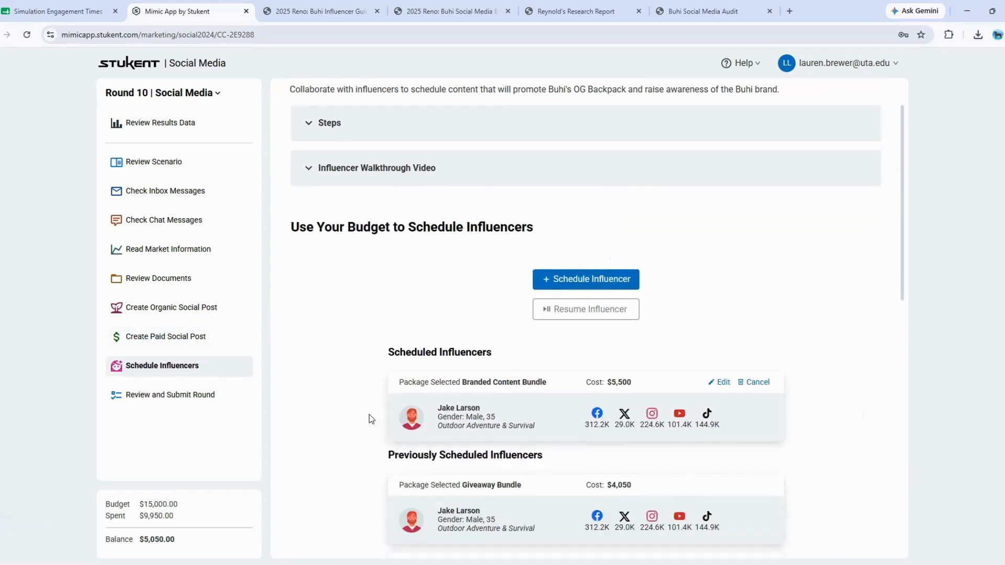
pyautogui.moveTo(144, 539); pyautogui.dragTo(176, 540)
pyautogui.click(191, 544)
pyautogui.scroll(-1, 281, 355)
# Submit Round 10 from the task review and proceed to Round 11.
pyautogui.click(149, 400)
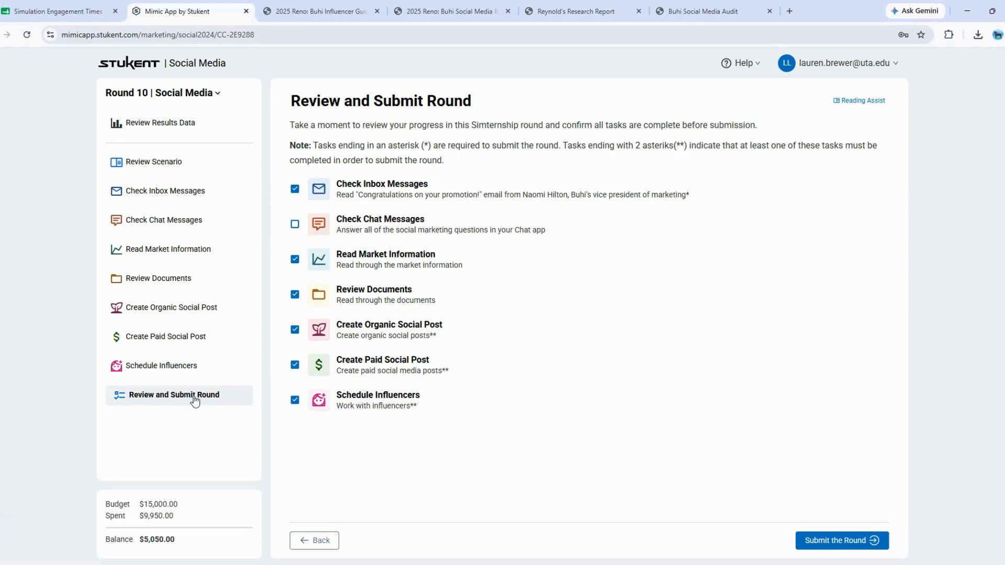
pyautogui.click(834, 542)
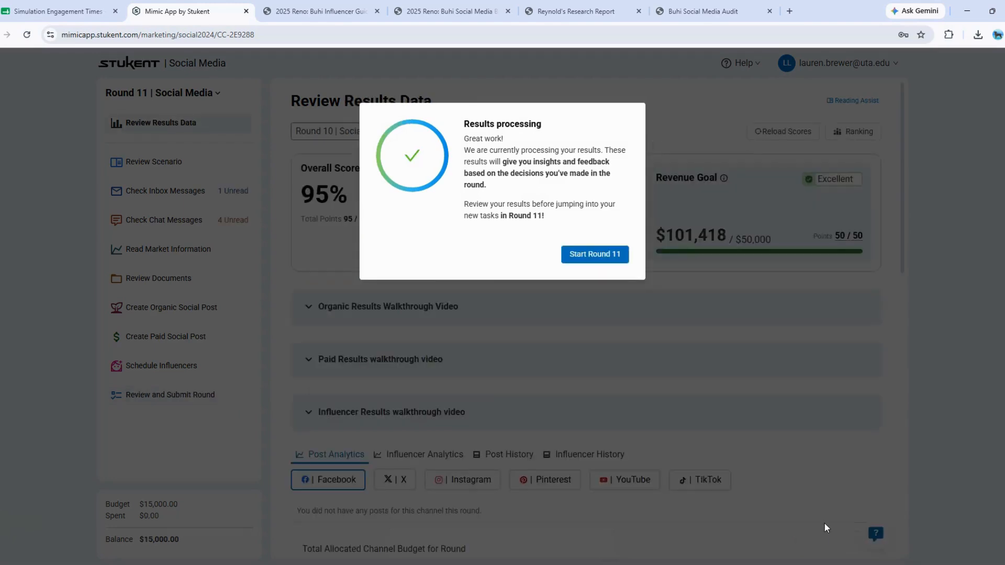
pyautogui.click(597, 255)
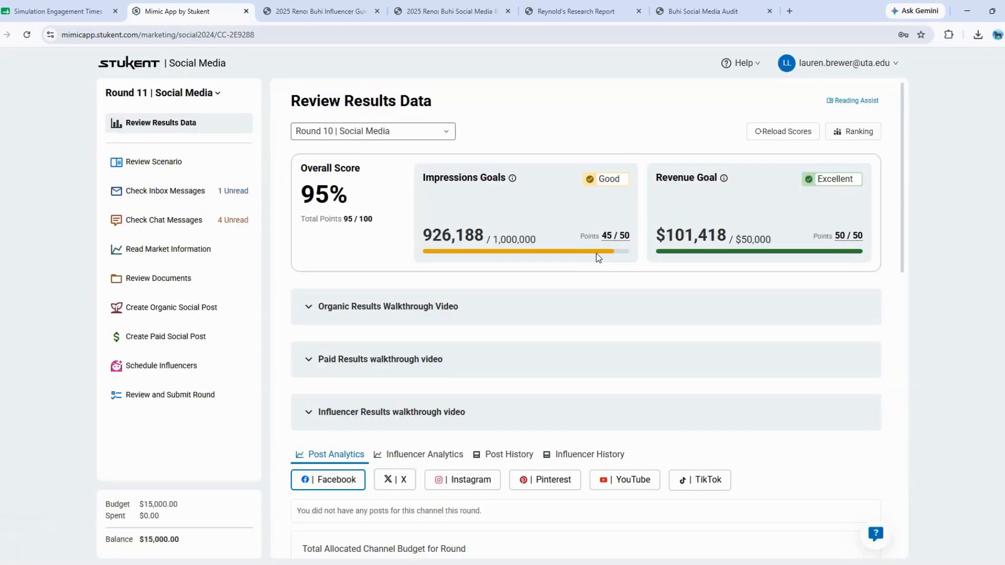
# Examine the overall score and impressions goal in the Round 10 results.
pyautogui.moveTo(303, 193); pyautogui.dragTo(352, 196)
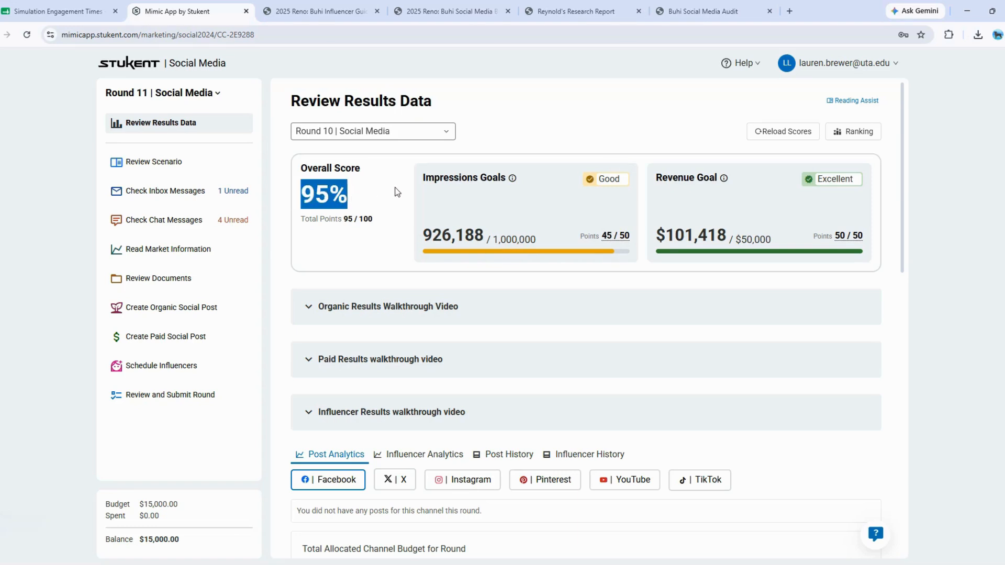
pyautogui.moveTo(421, 180); pyautogui.dragTo(518, 179)
pyautogui.click(519, 181)
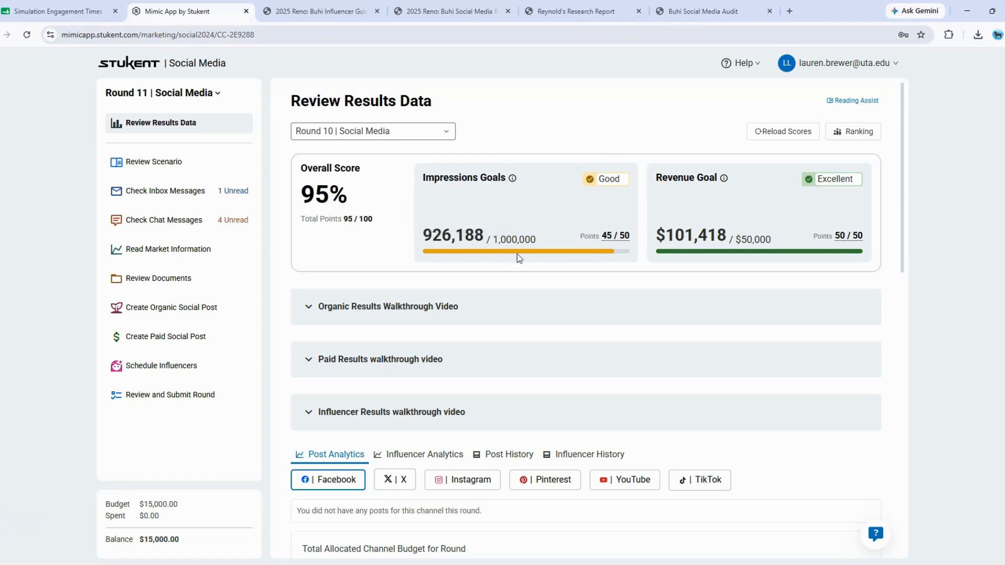